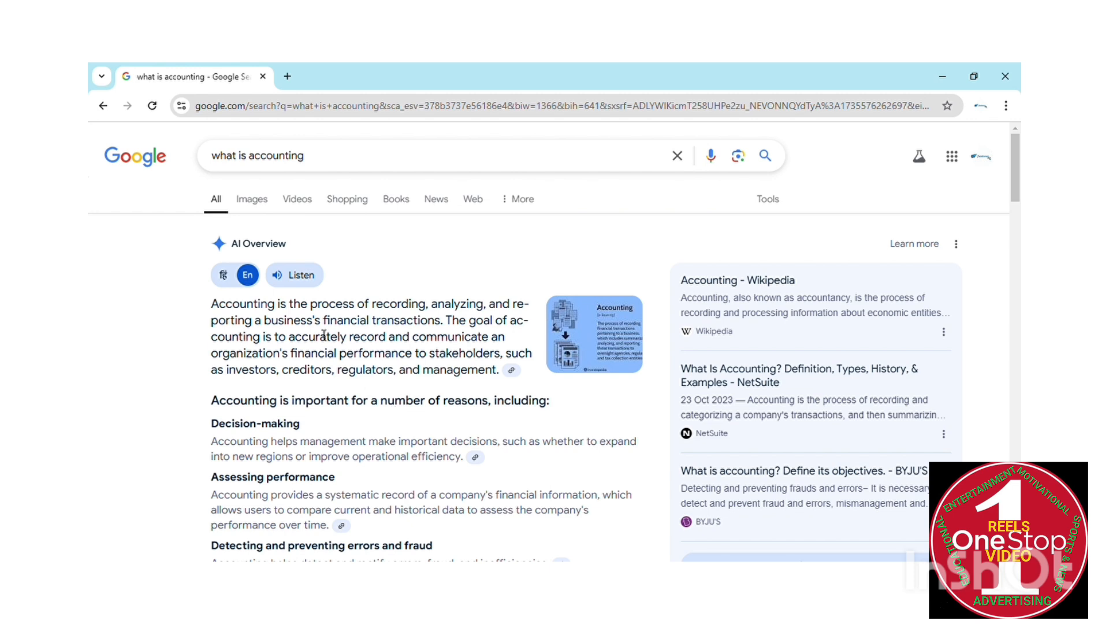
Start the Listen read-aloud of Google's AI Overview on accounting
left_click(286, 277)
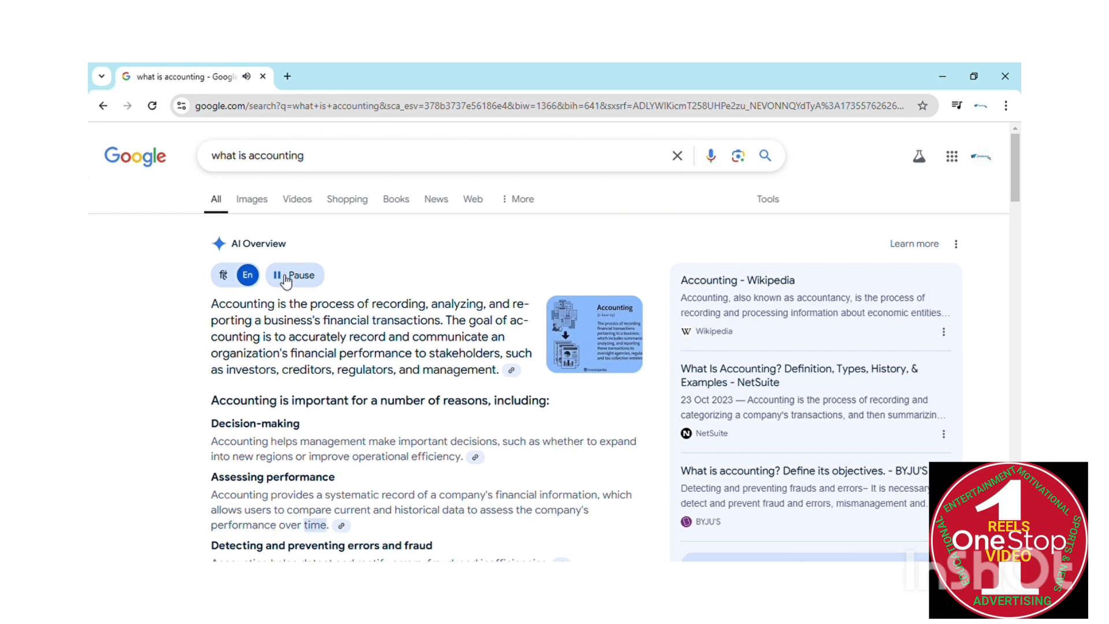
Scroll through the AI Overview while it plays, then pause the read-aloud
scroll(287, 281, "down", 1)
scroll(287, 281, "down", 2)
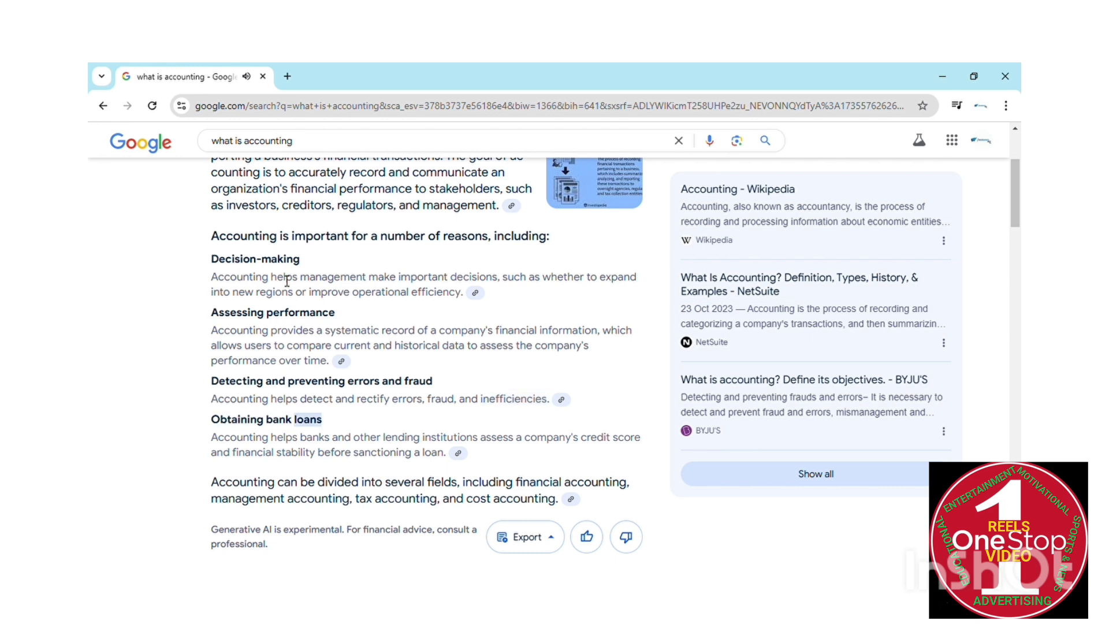
scroll(287, 281, "up", 2)
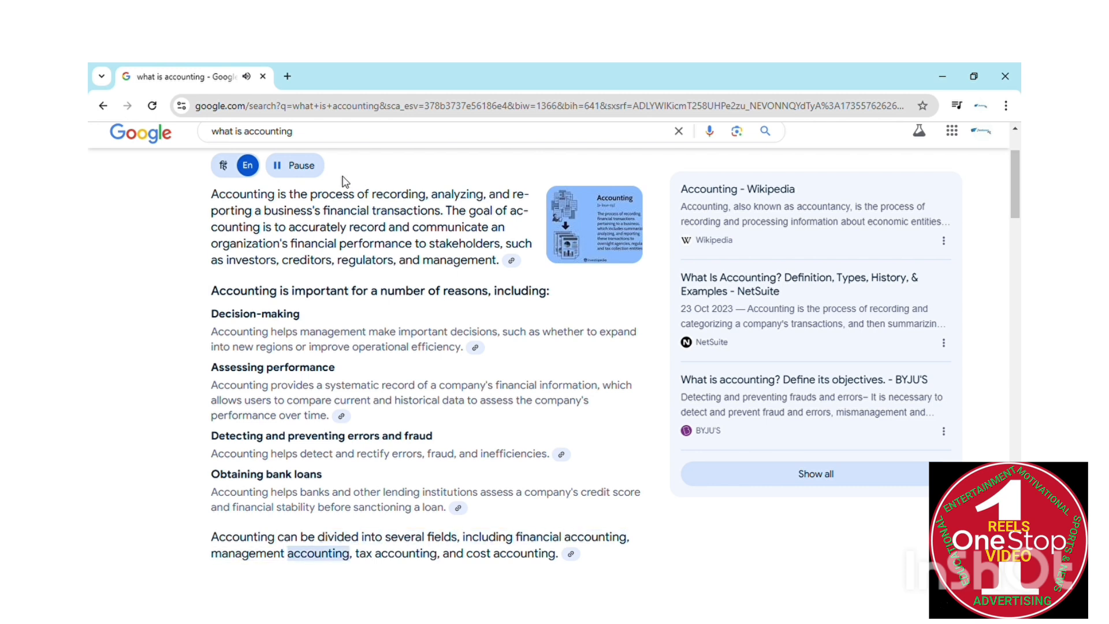
left_click(307, 169)
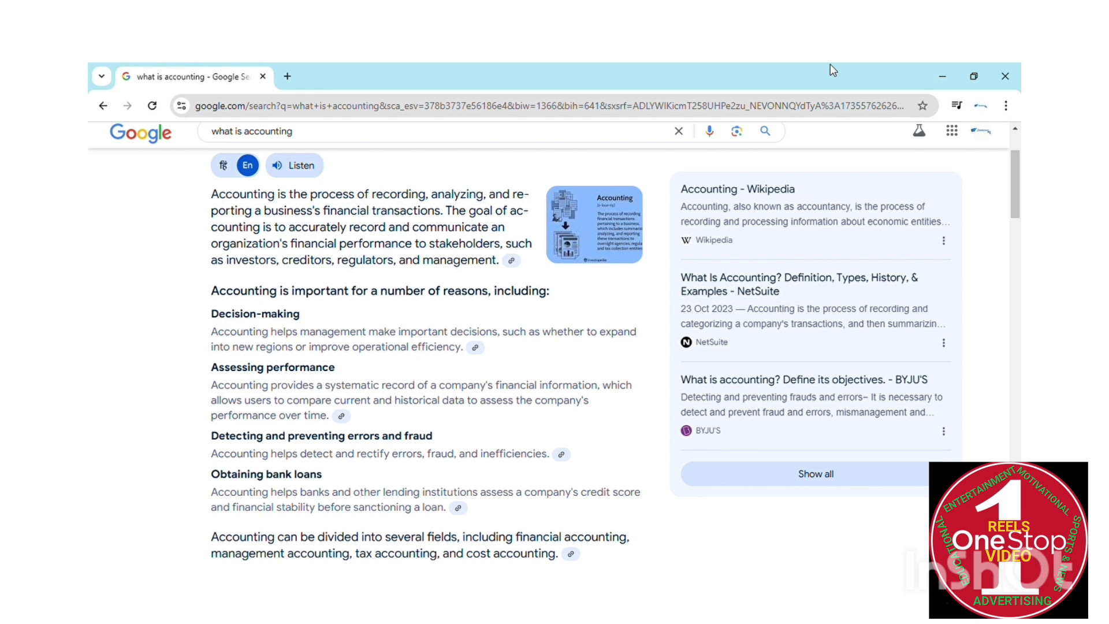
Minimize Chrome to bring up TallyPrime's Gateway of Tally for company VDK
left_click(942, 80)
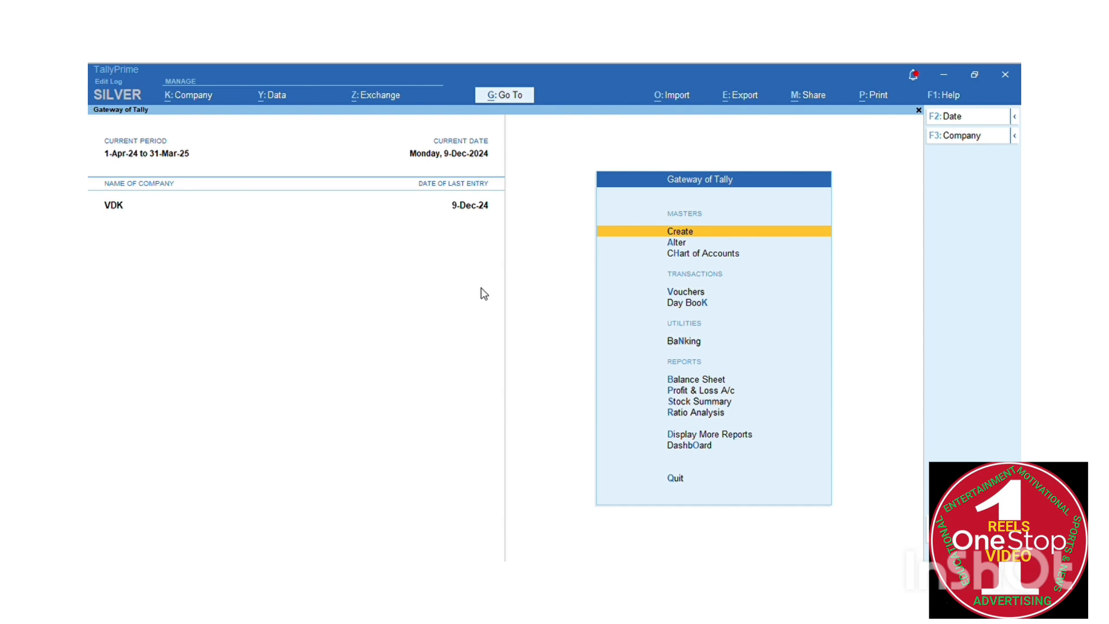
left_click(681, 233)
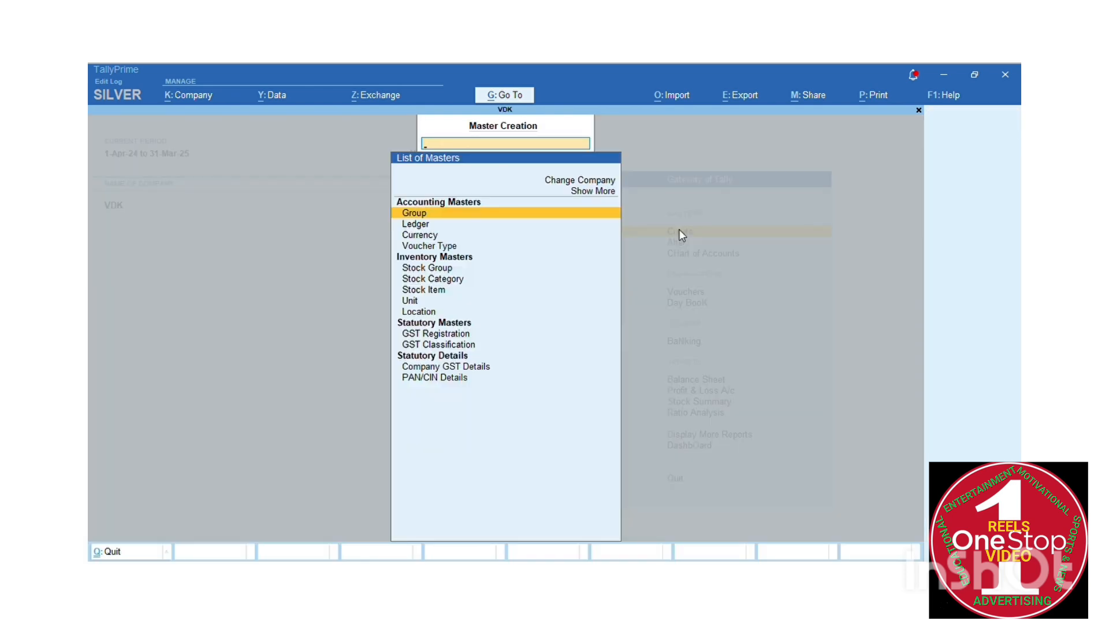
key("Down")
key("Down")
key("Down")
key("Down")
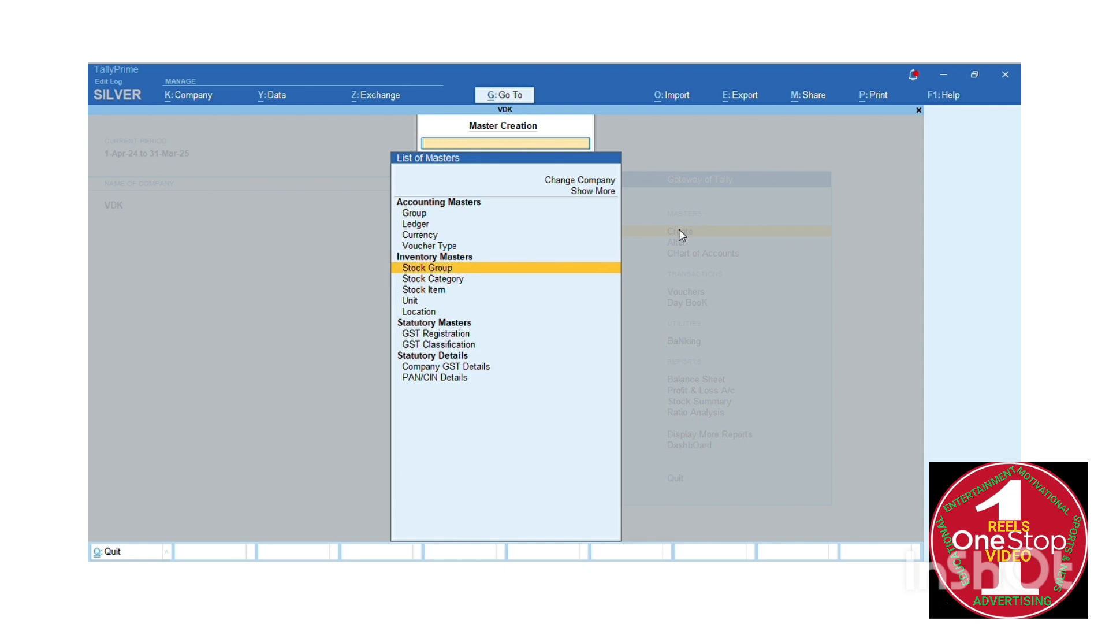
key("Down")
key("Down")
key("Down")
key("Down")
key("Down")
key("Down")
key("Down")
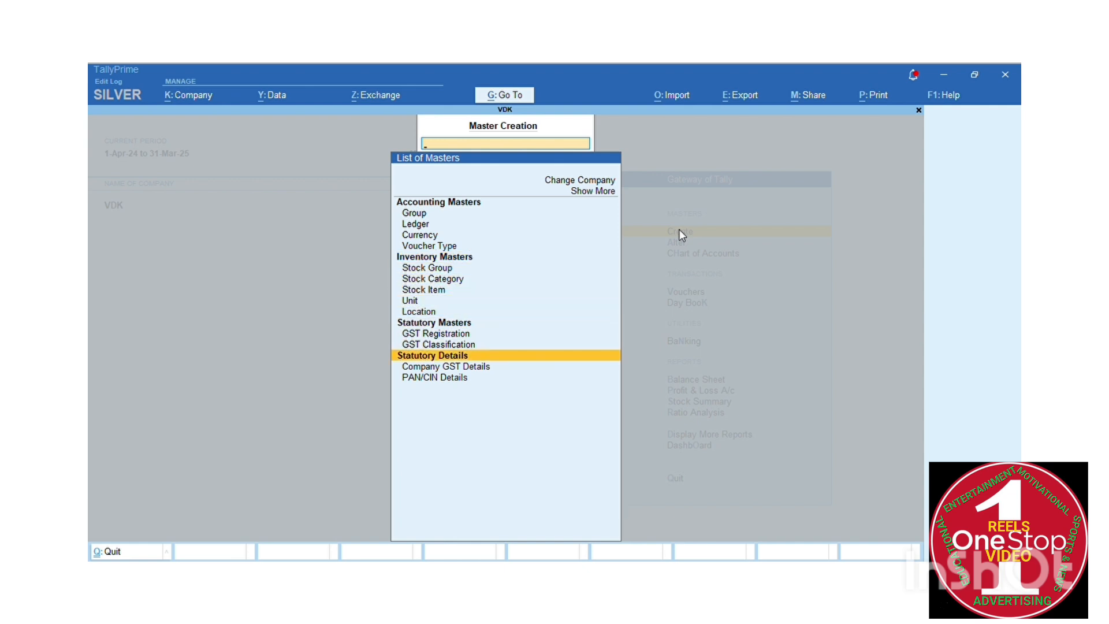
key("Down")
key("Down")
key("Up")
key("Up")
key("Up")
key("Up")
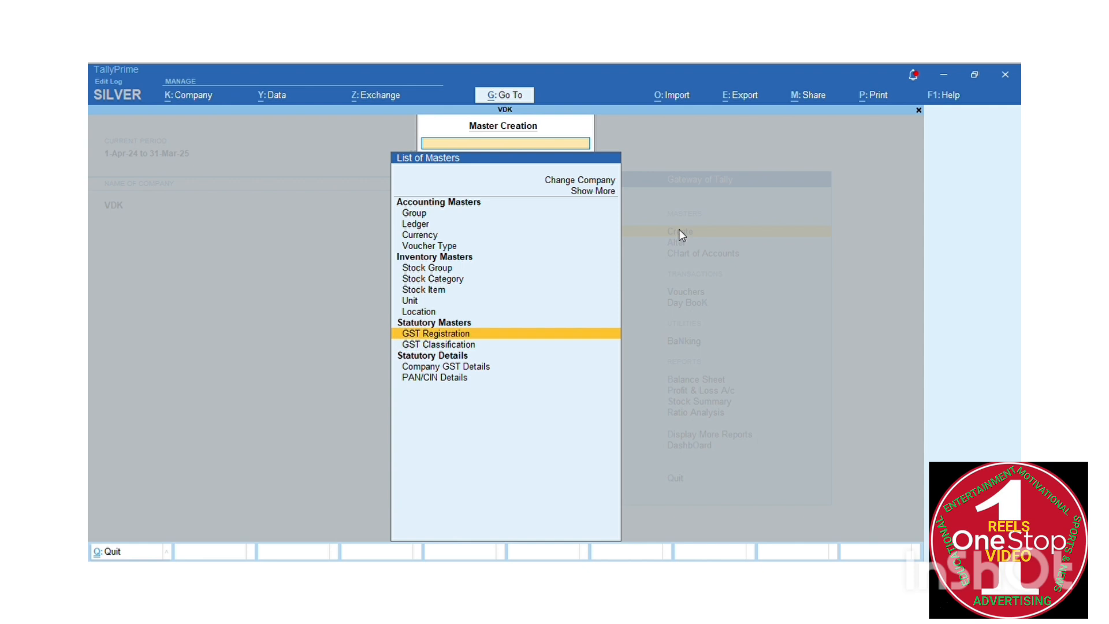
key("Escape")
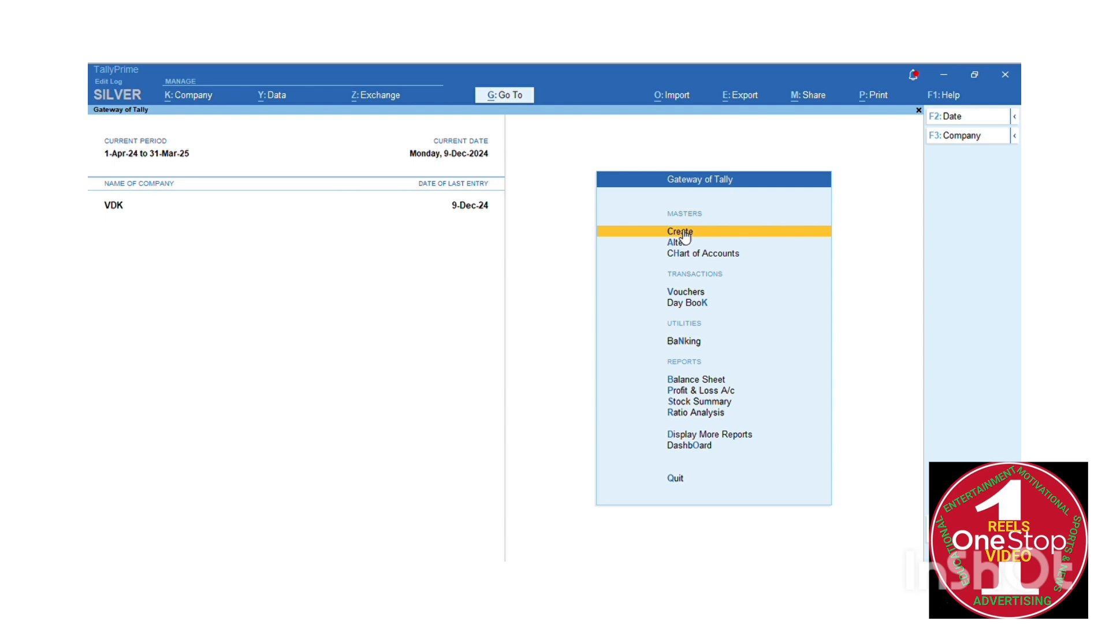
key("F3")
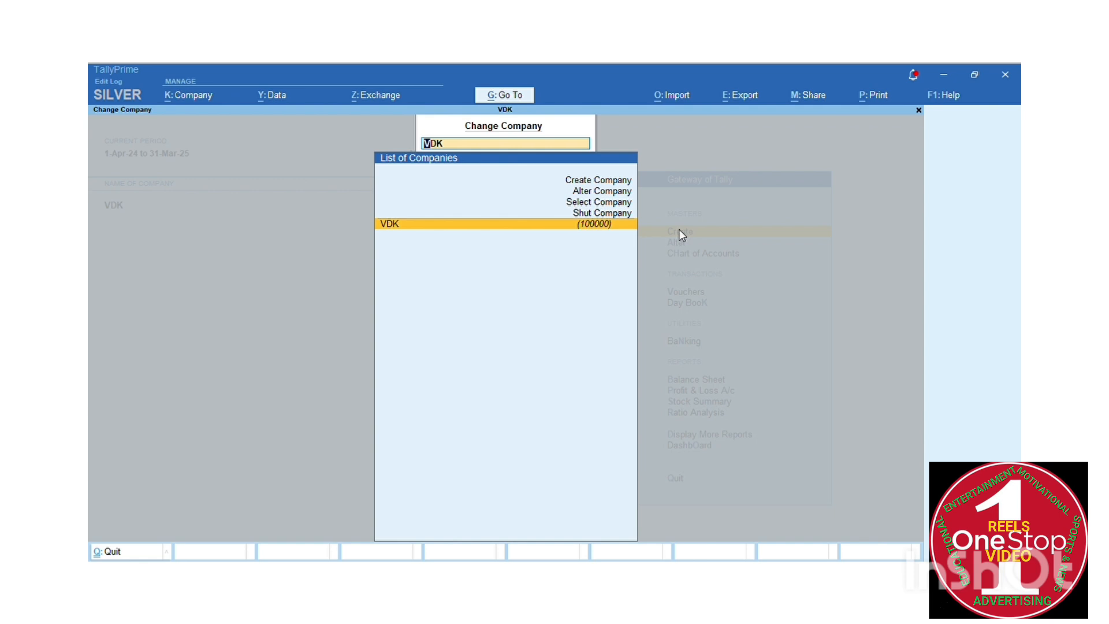
key("Up")
key("Up")
key("Up")
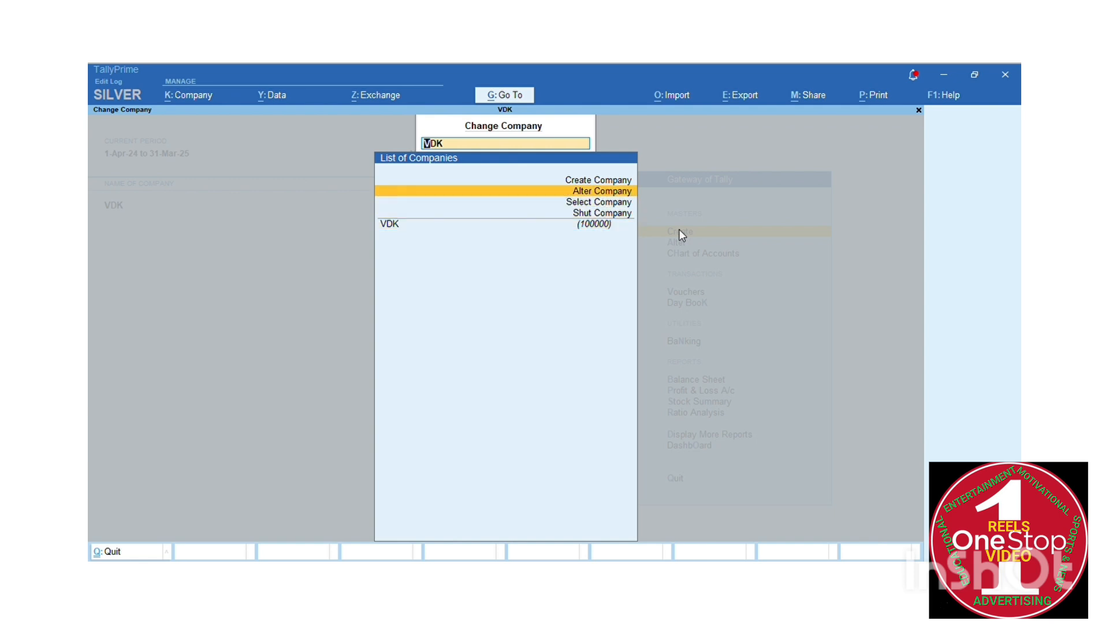
key("Up")
key("Down")
key("Down")
key("Down")
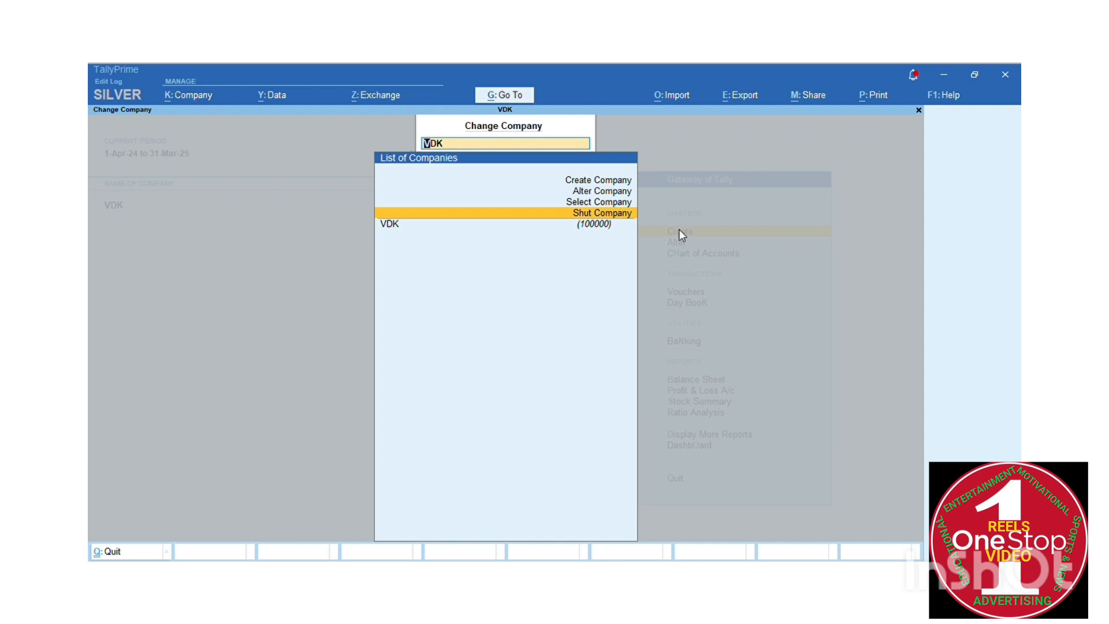
key("Up")
key("Up")
key("Up")
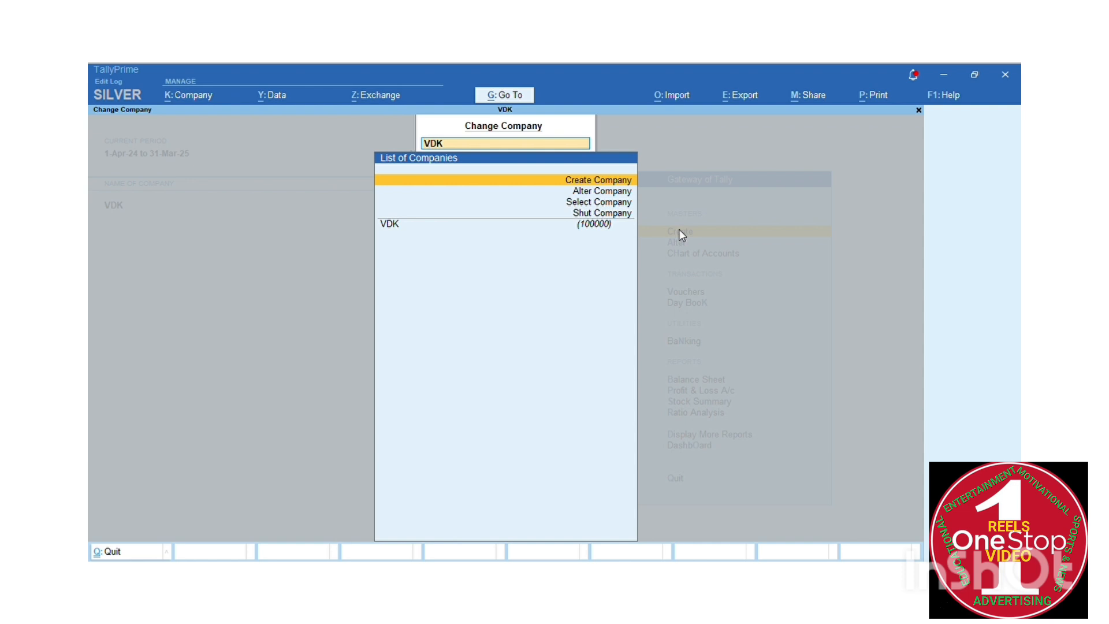
key("Down")
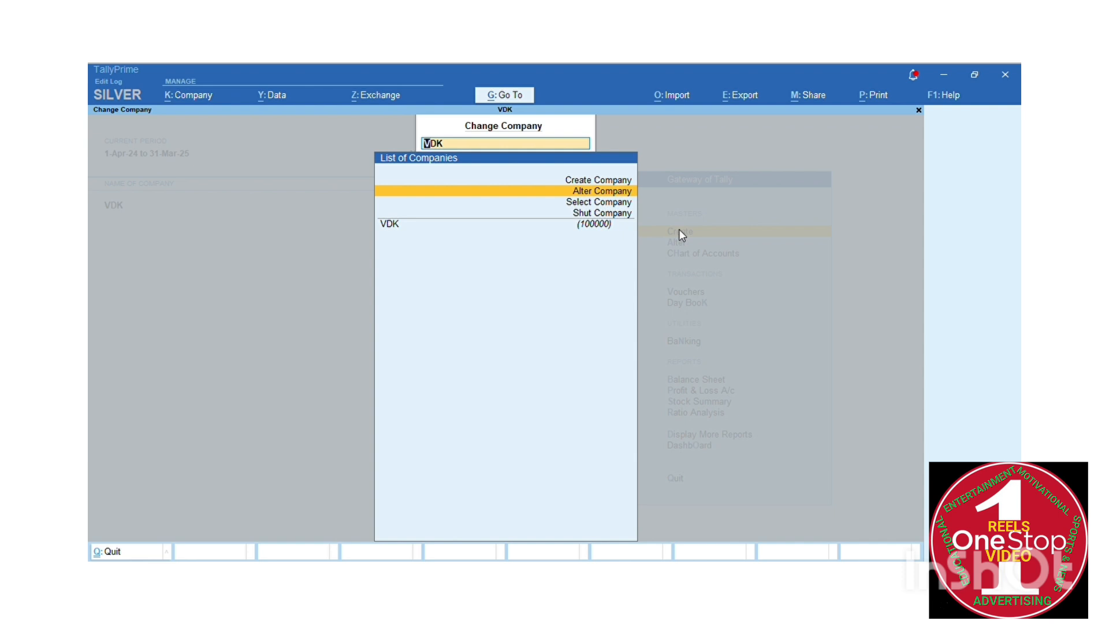
key("Down")
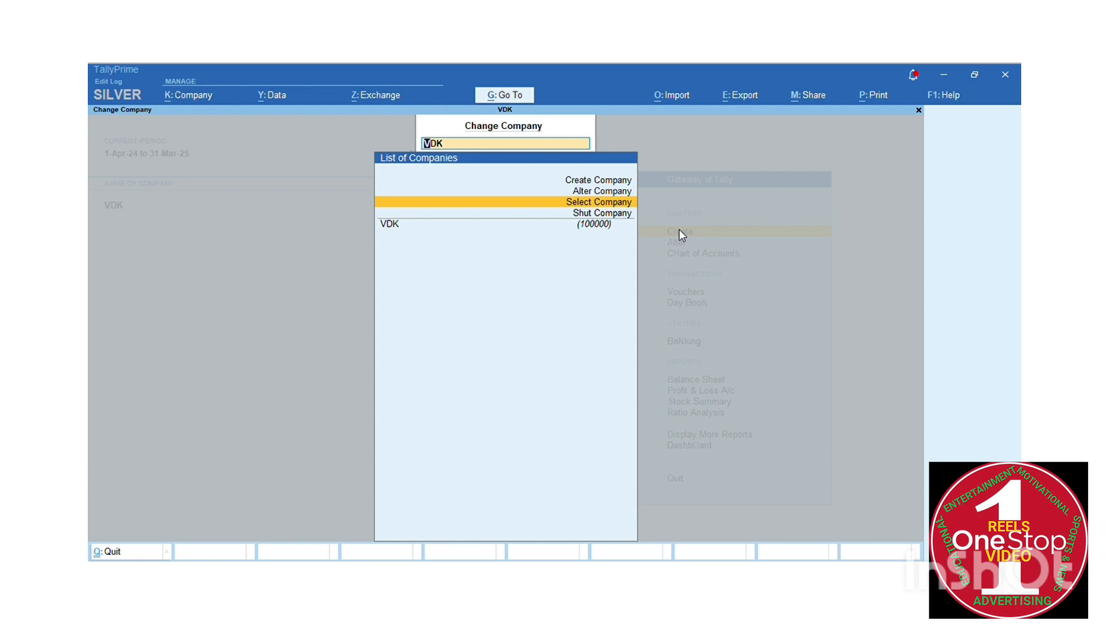
key("Return")
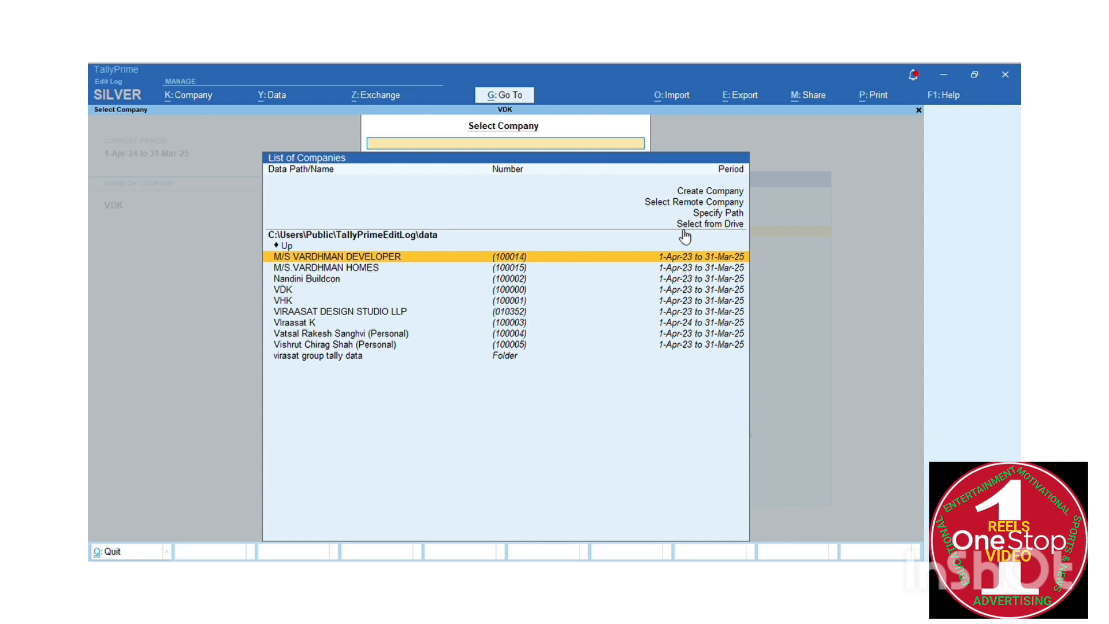
key("Down")
key("Down")
key("Down")
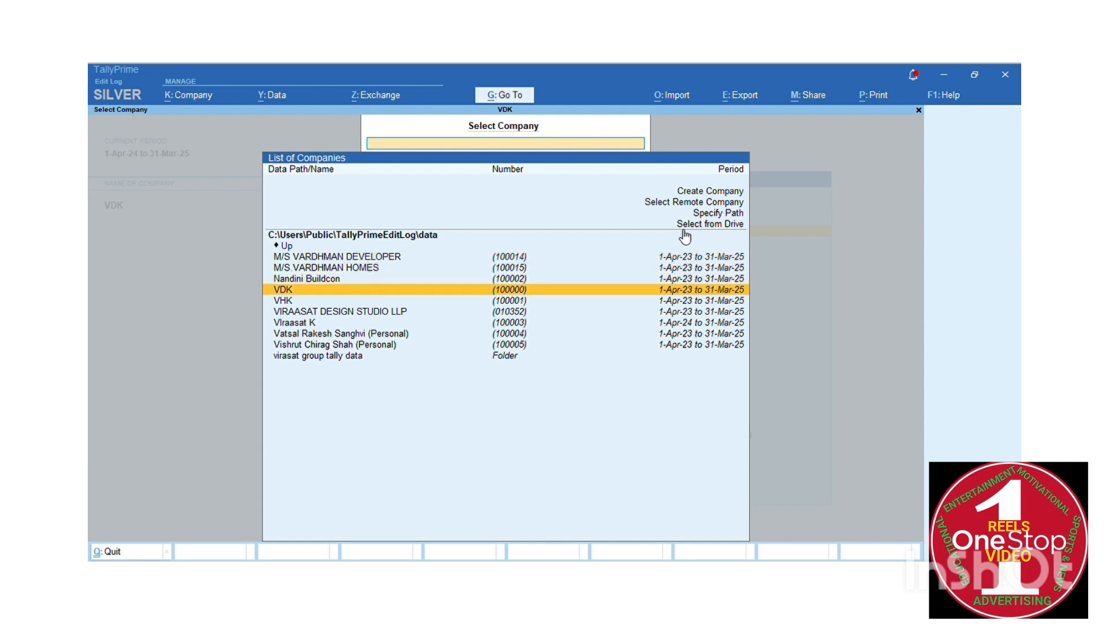
key("Return")
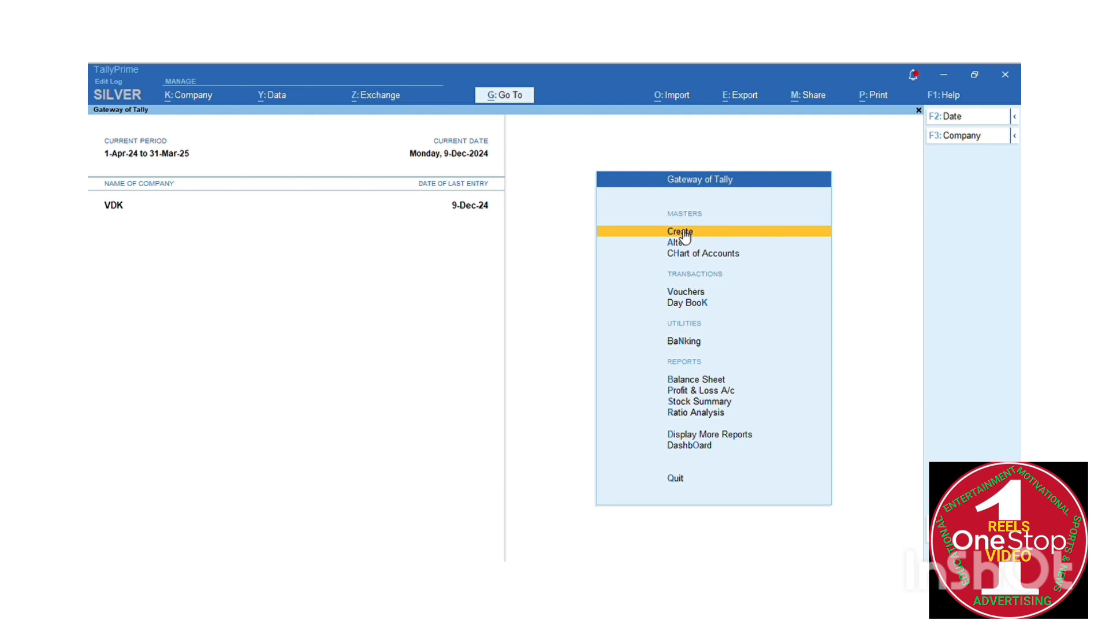
Reopen Change Company and browse its Select, Shut and VDK entries
key("F3")
key("Up")
key("Up")
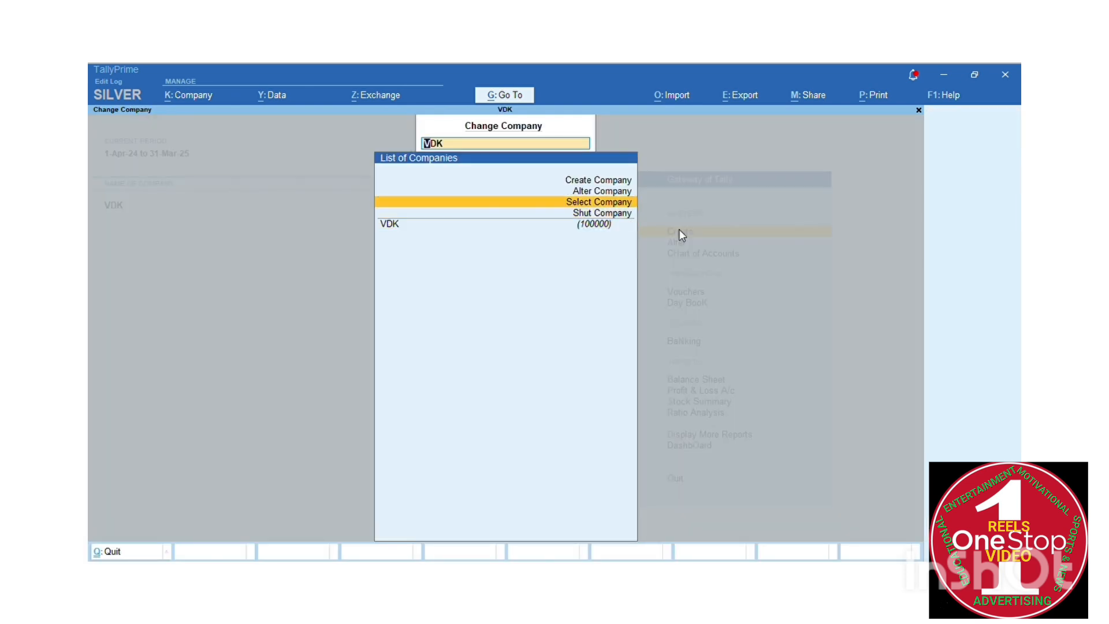
key("Down")
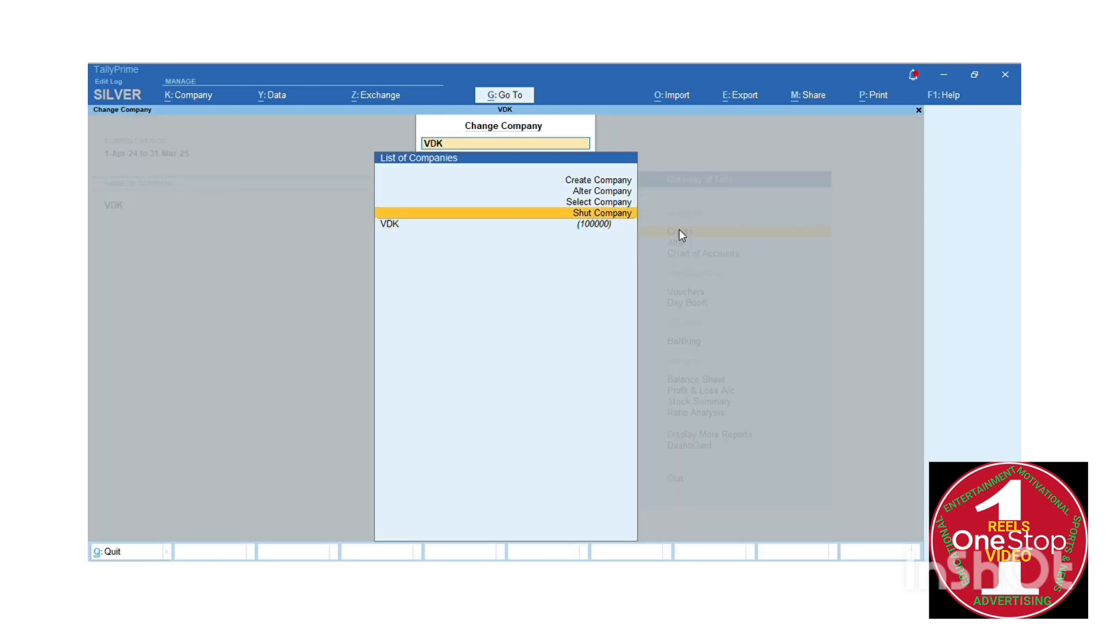
key("Down")
key("Up")
key("Up")
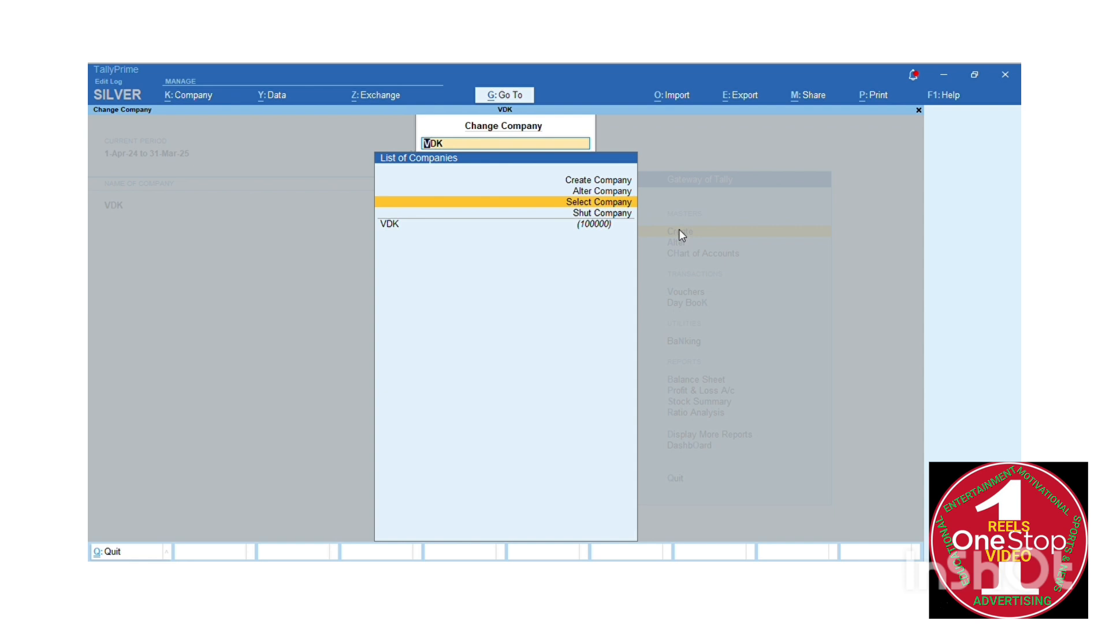
key("Up")
key("Up")
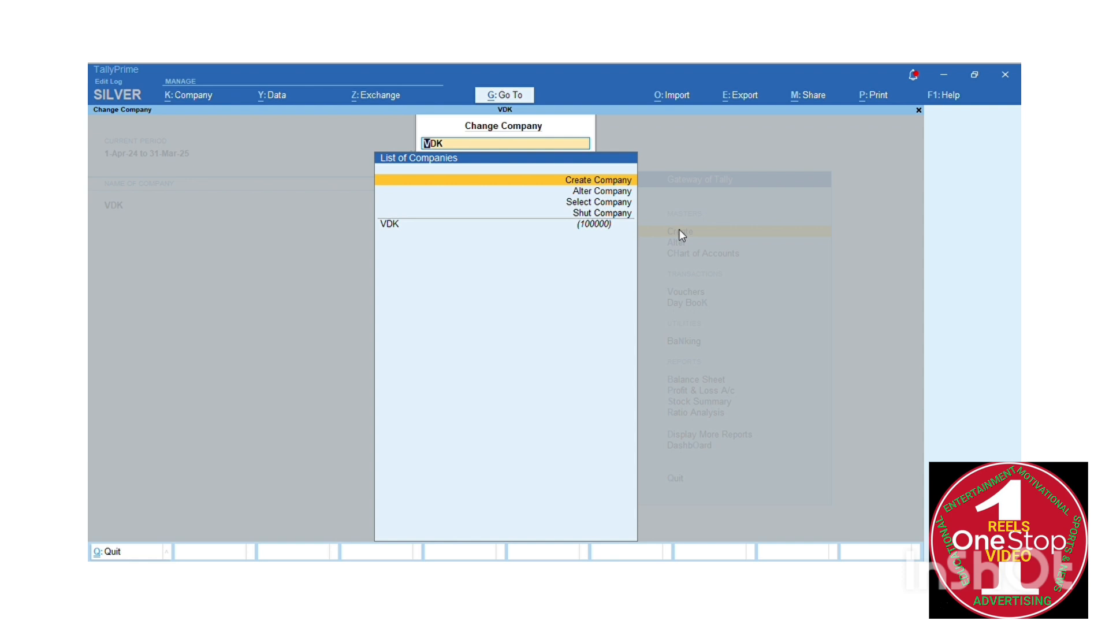
Start a new company named 'One Stop Solution', keeping the auto-filled mailing name
key("Return")
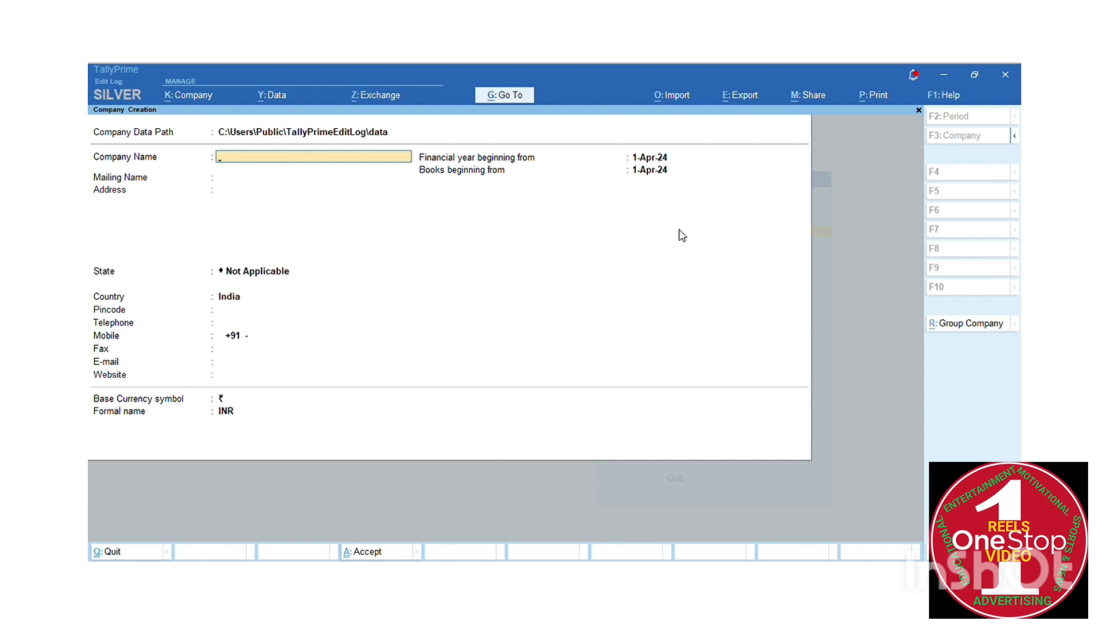
type("One Stop Solutions")
key("Return")
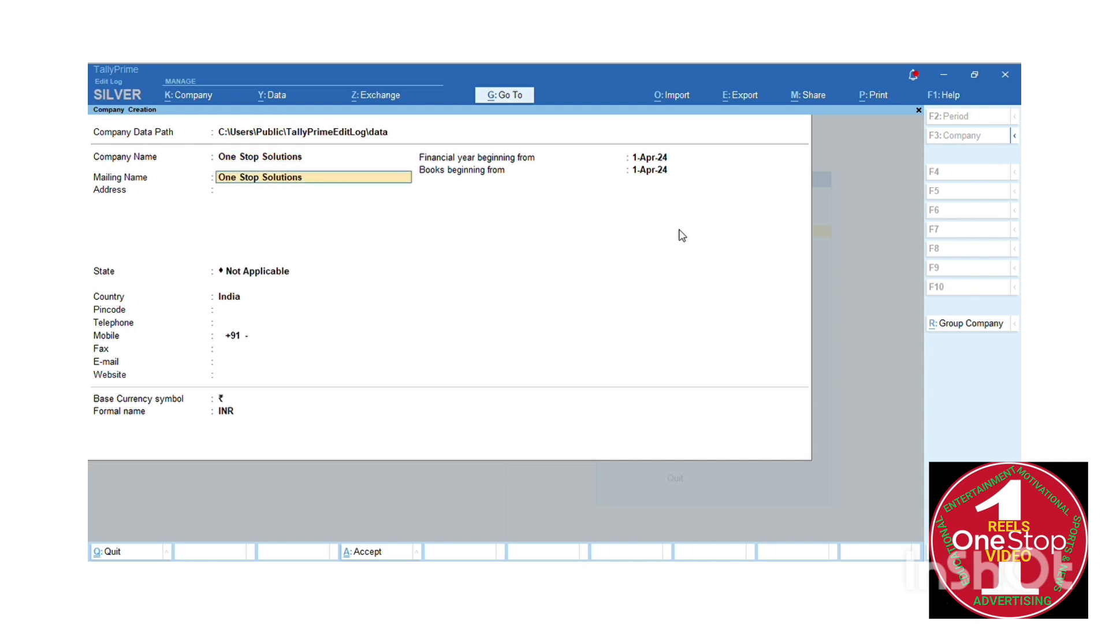
key("Return")
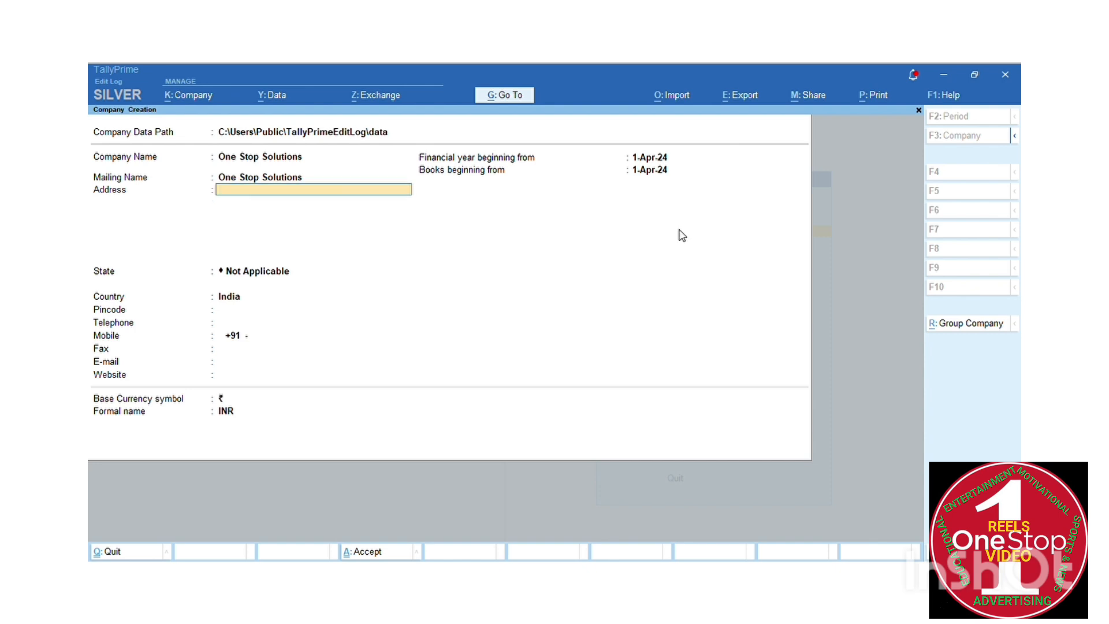
Enter 'Ahmedabad' as the company address, correcting typos along the way
type("Ahmedabad")
key("Return")
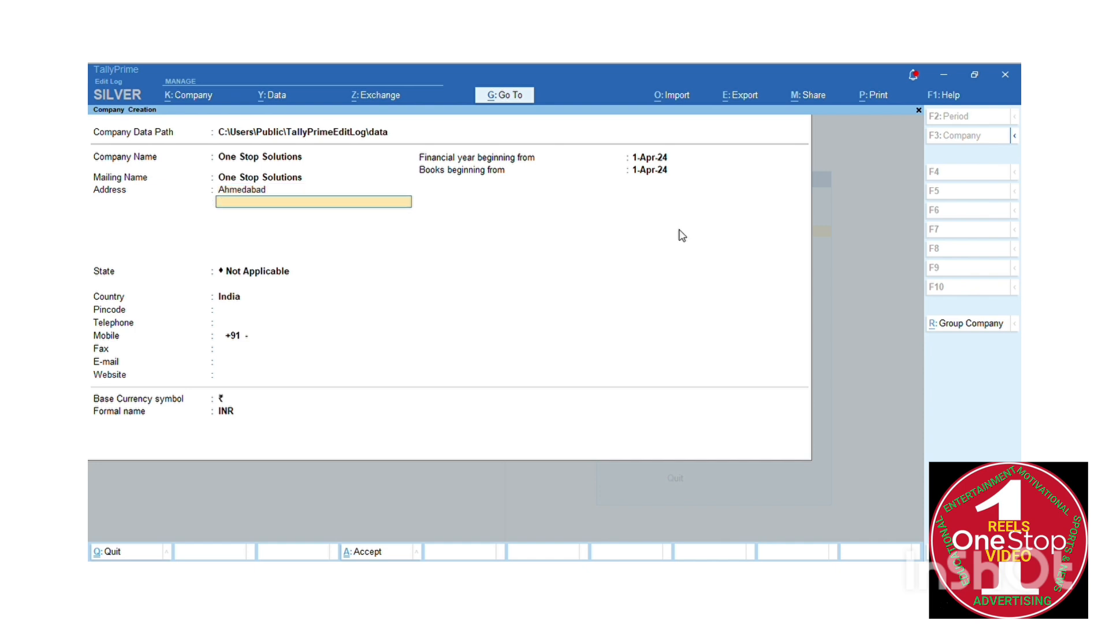
key("Return")
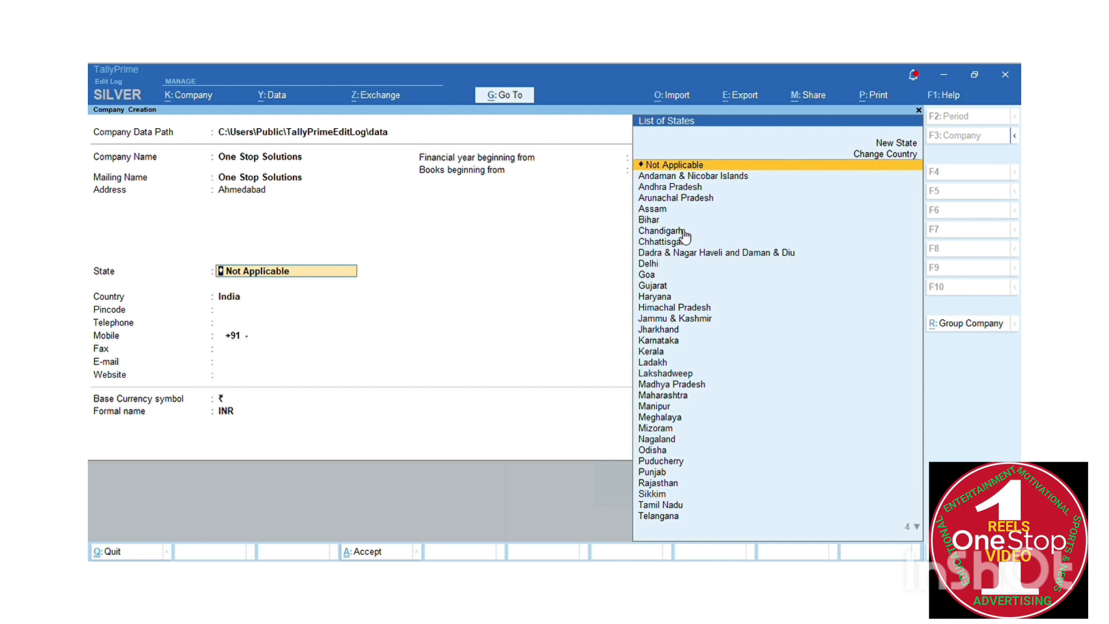
Set the company state to Gujarat and enter the pincode
type("Guj")
key("Return")
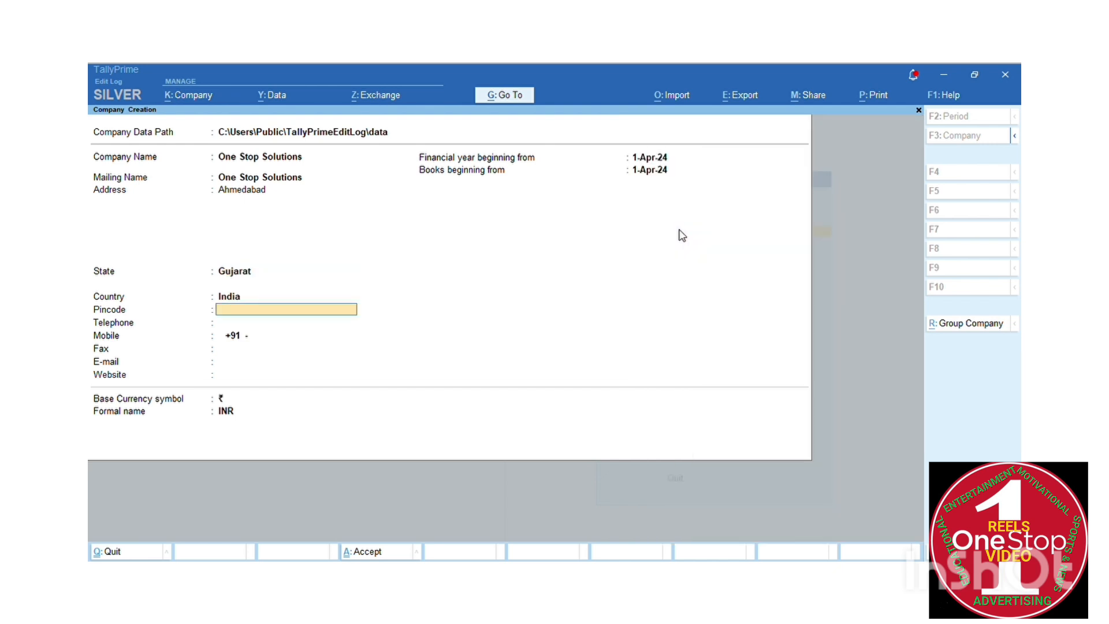
type("3840")
key("BackSpace")
type("2405")
key("Return")
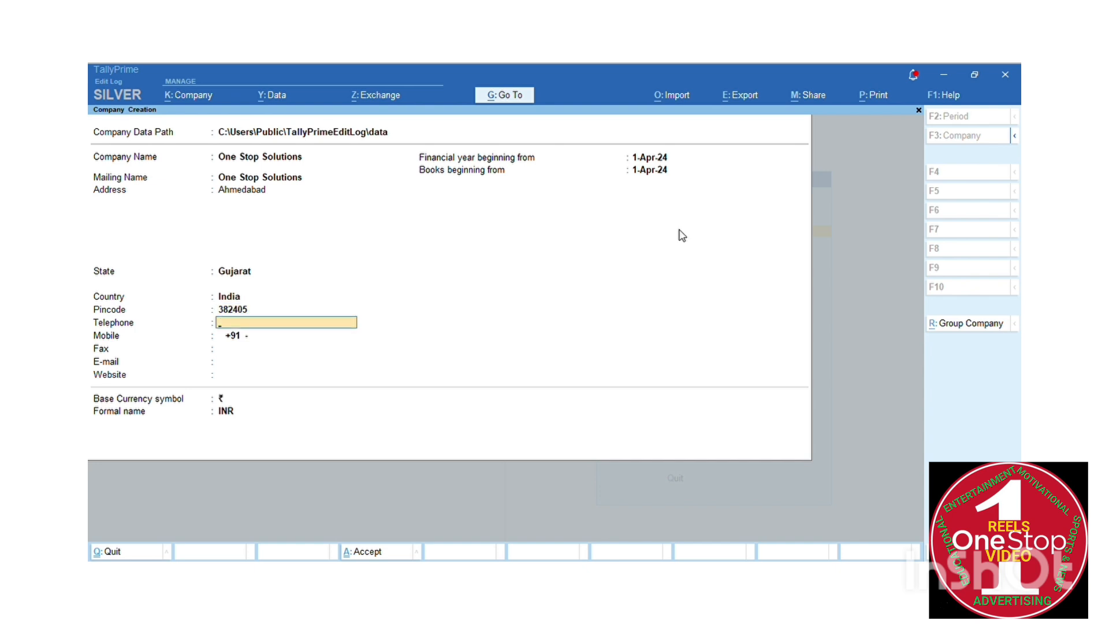
Enter a mobile number, leave telephone and fax blank, and keep the default dates
key("Return")
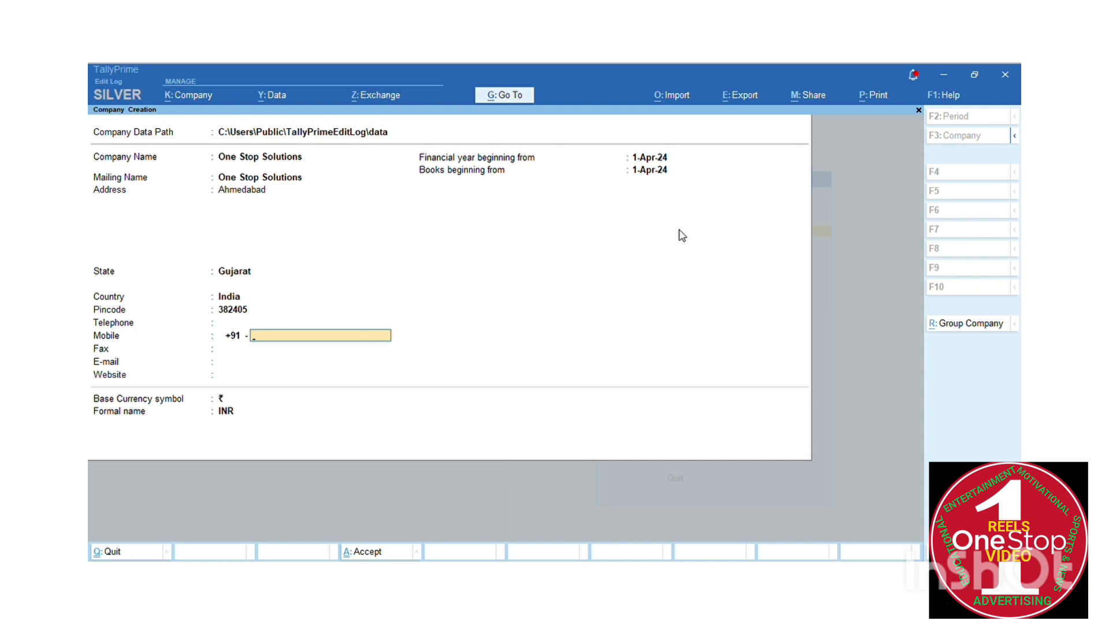
type("93711......")
key("Return")
key("Return")
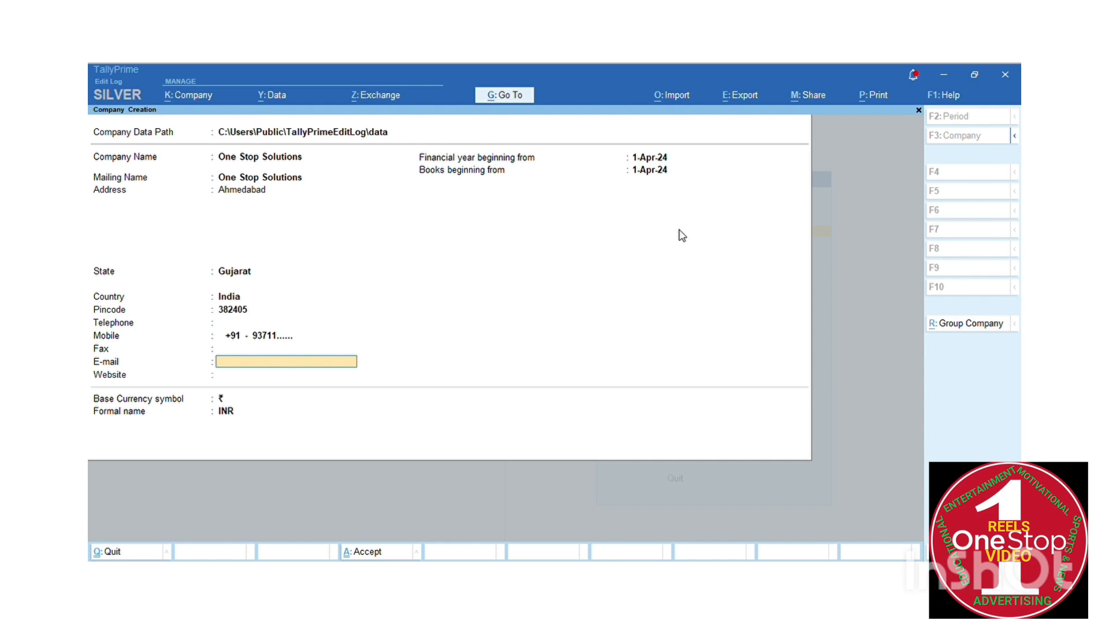
key("Return")
key("Return")
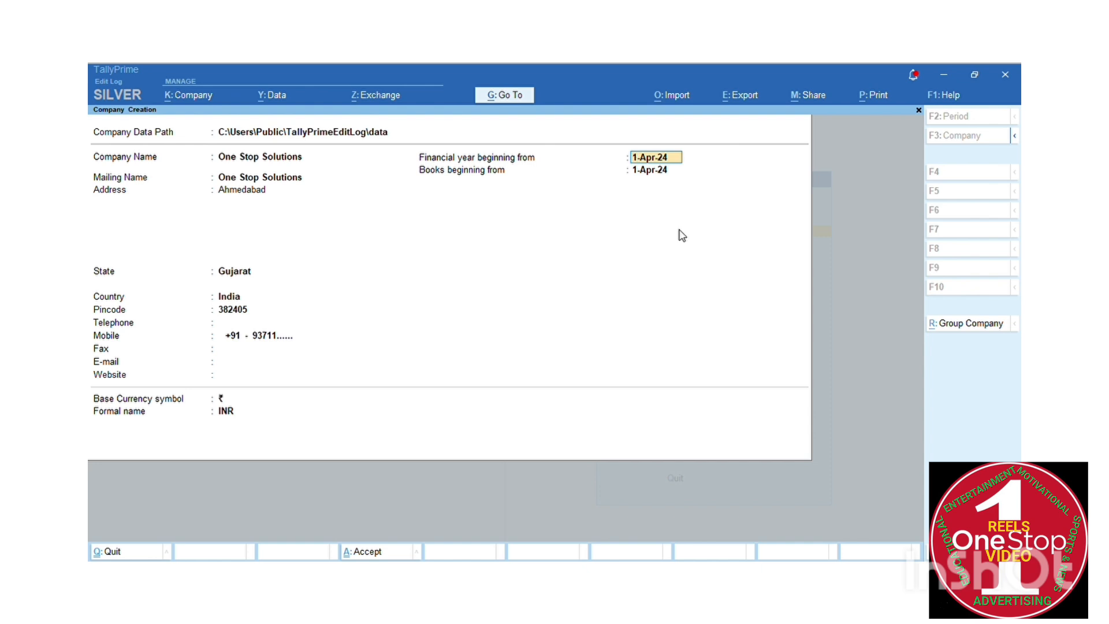
key("Return")
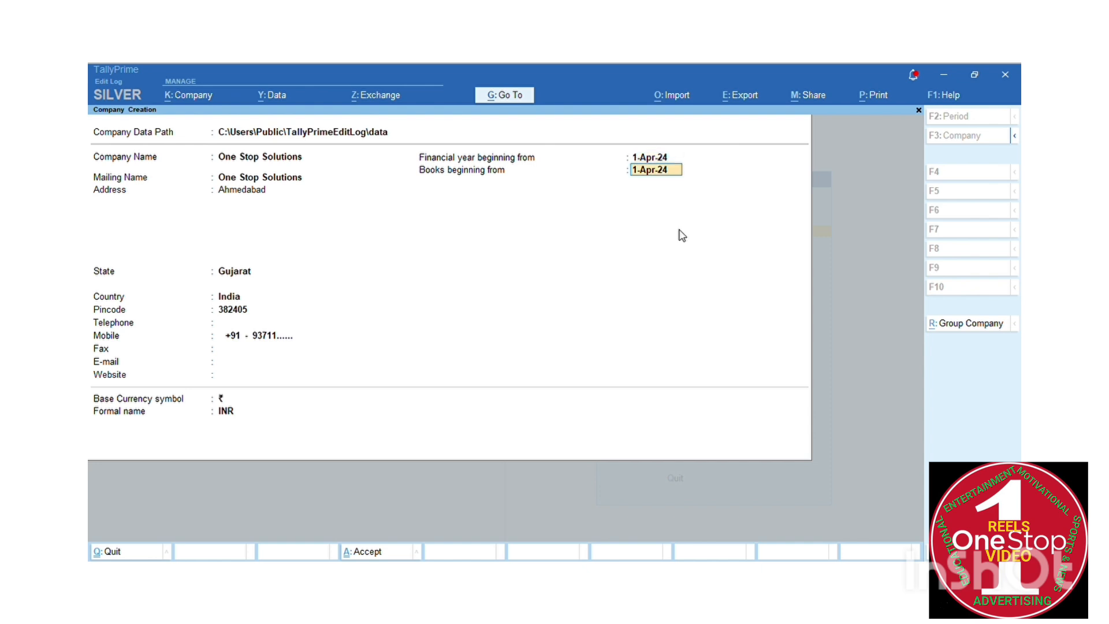
key("Return")
key("Return")
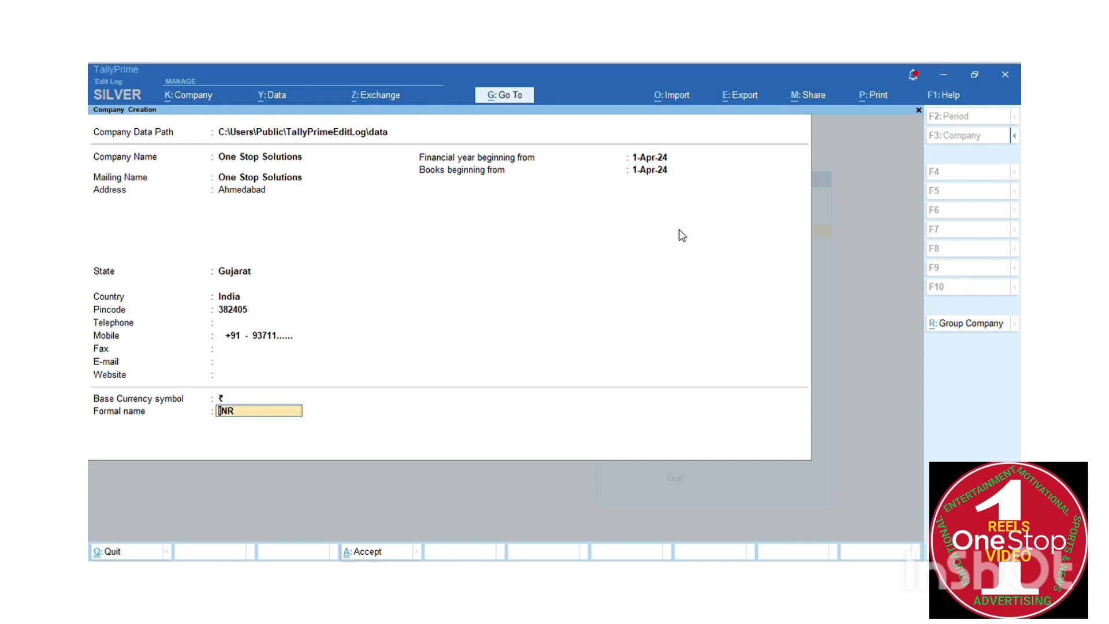
key("Return")
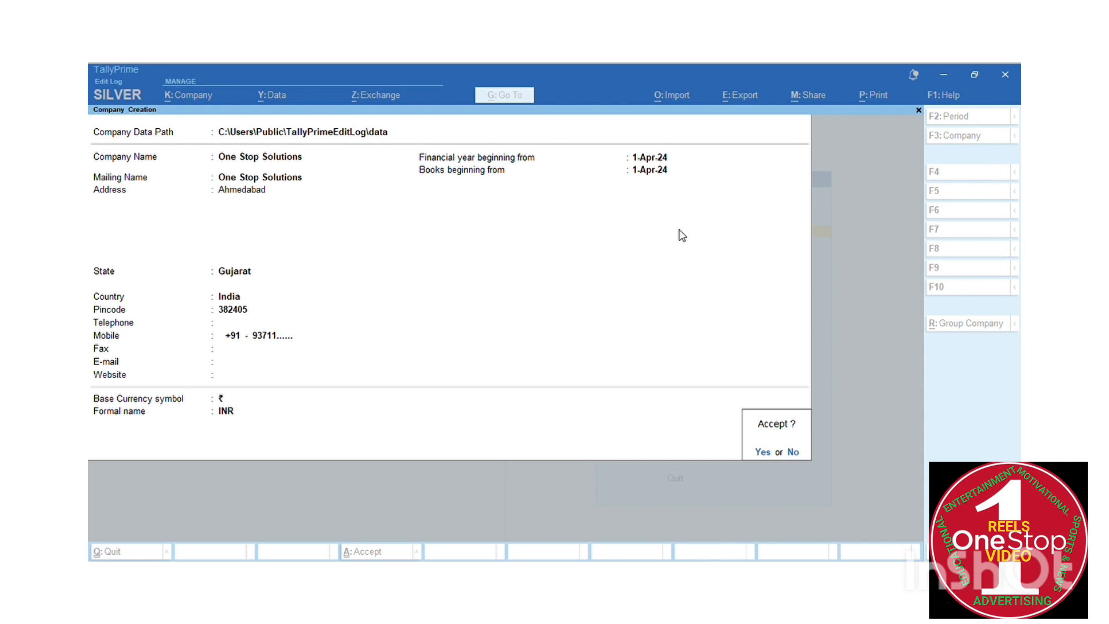
Accept the form to create One Stop Solutions
key("Return")
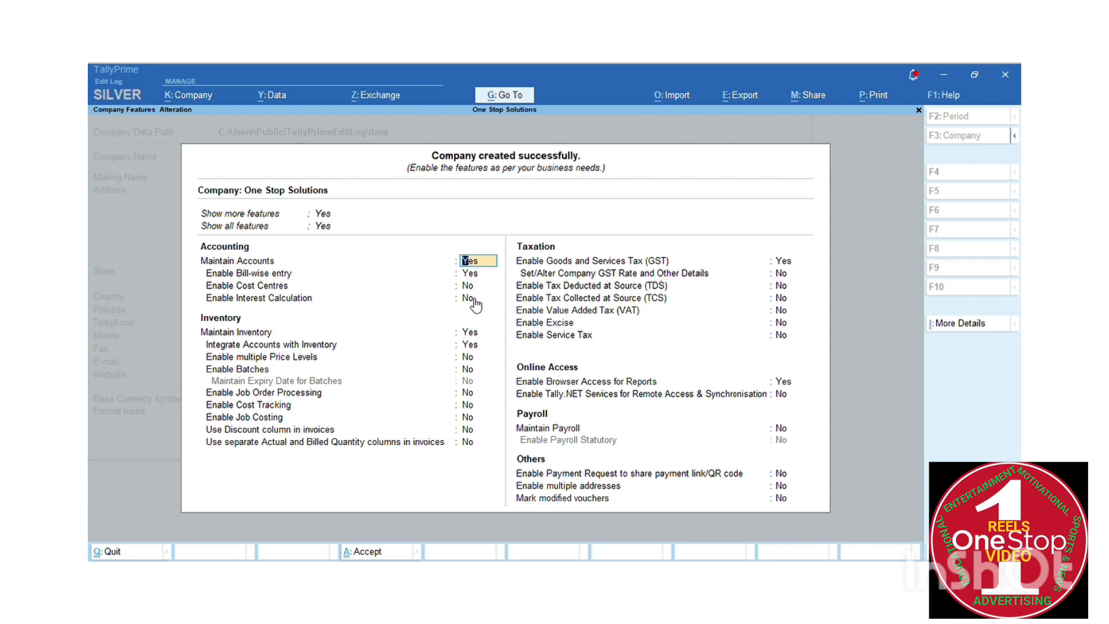
Keep accounting and inventory features unchanged and enable GST to open GST Details
key("Down")
key("Down")
key("Down")
key("Down")
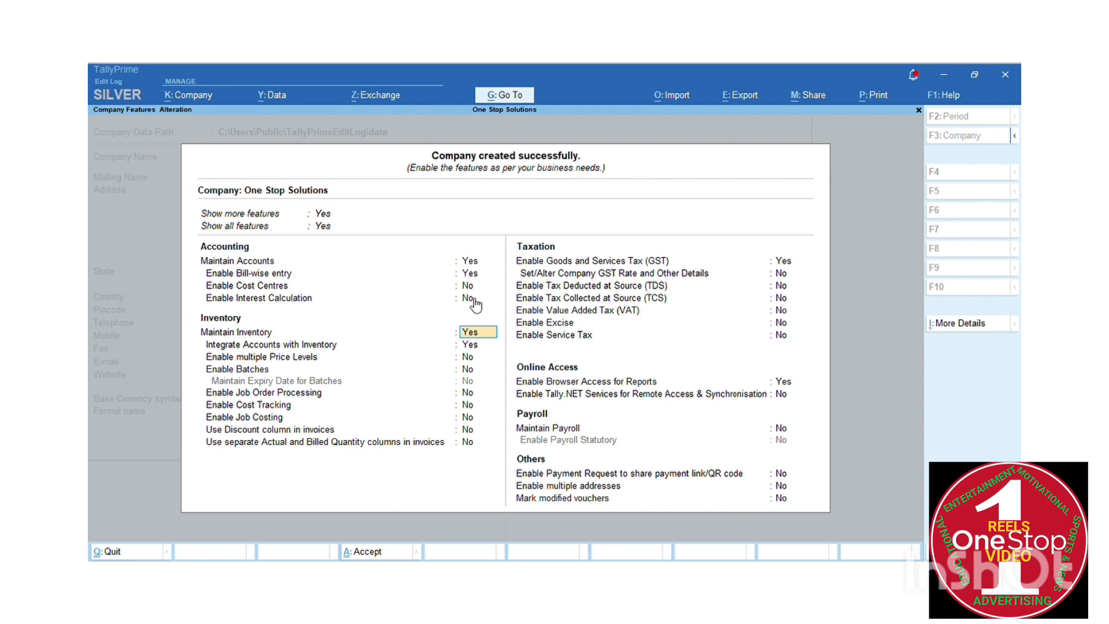
key("Return")
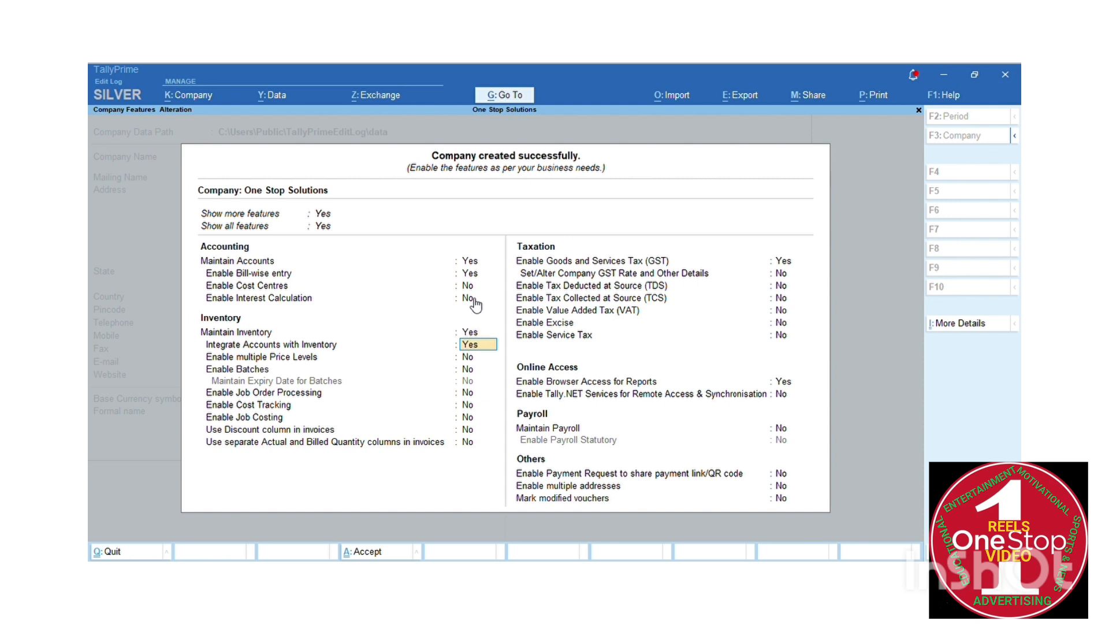
key("Return")
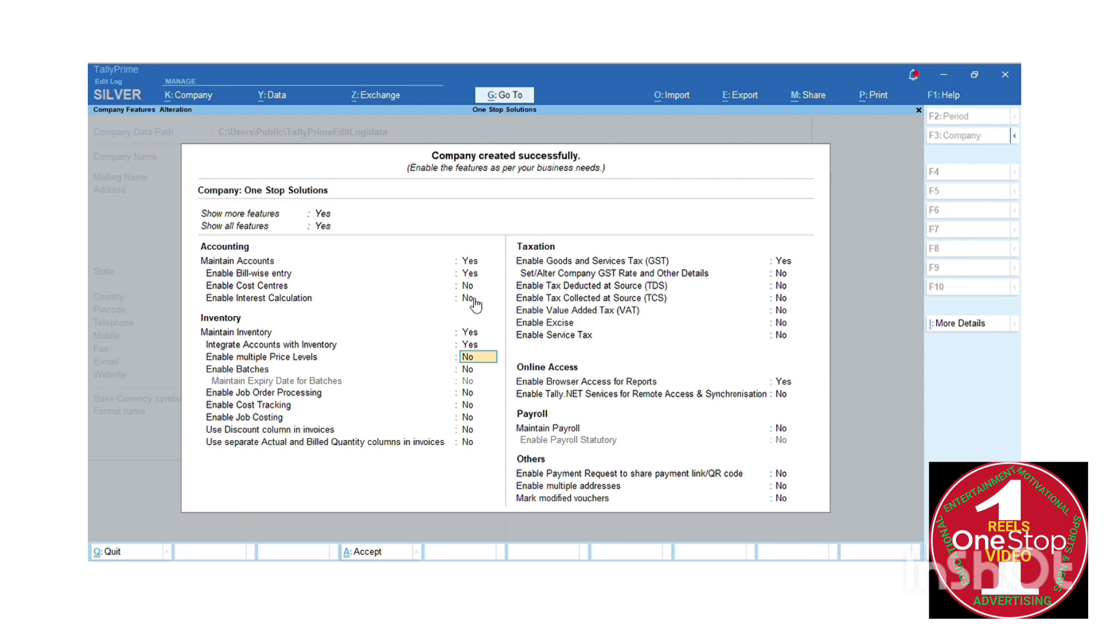
key("Return")
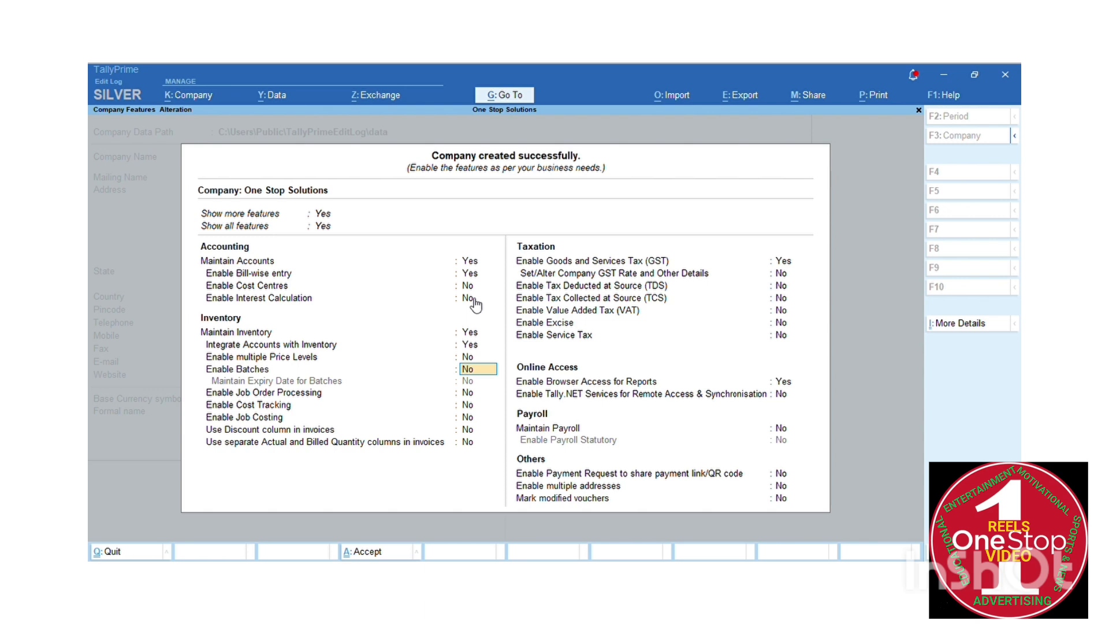
key("Return")
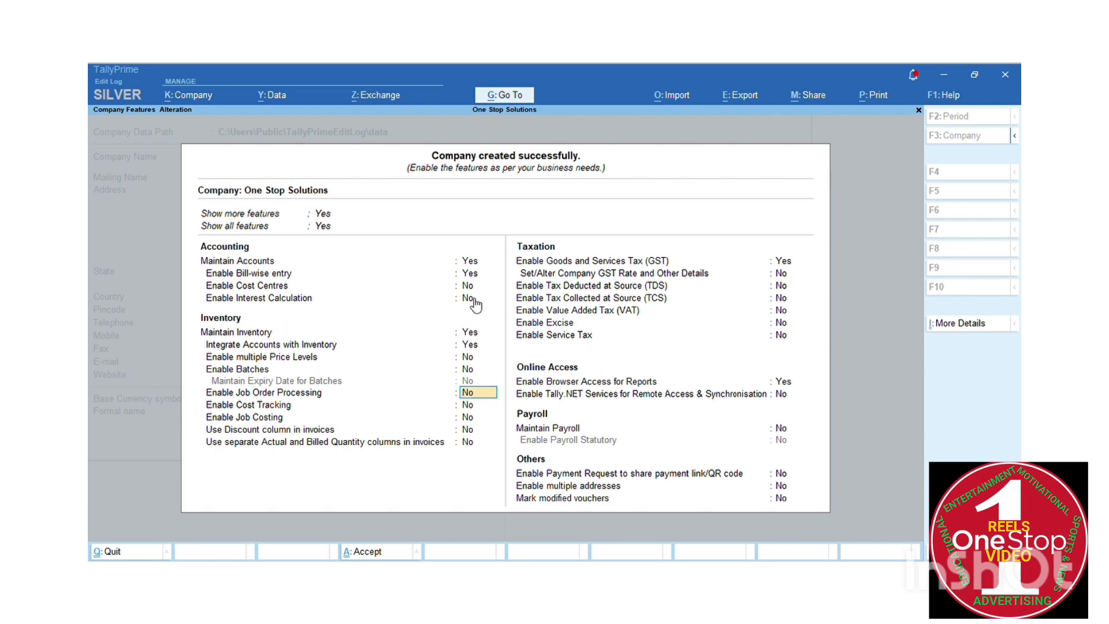
key("Return")
key("Return")
key("Return")
key("Return")
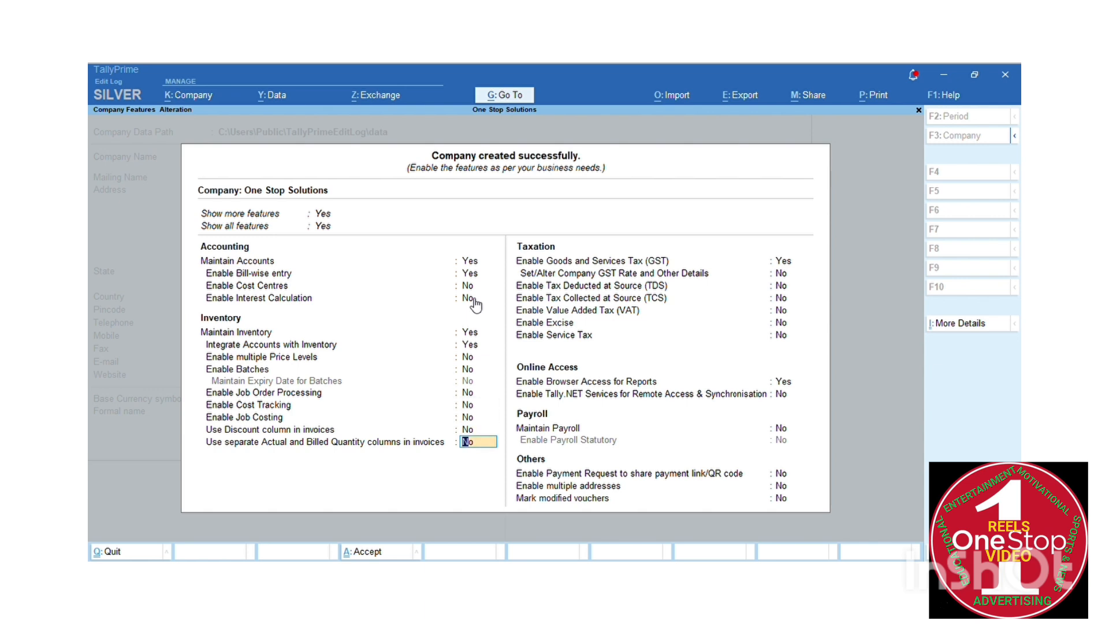
key("Return")
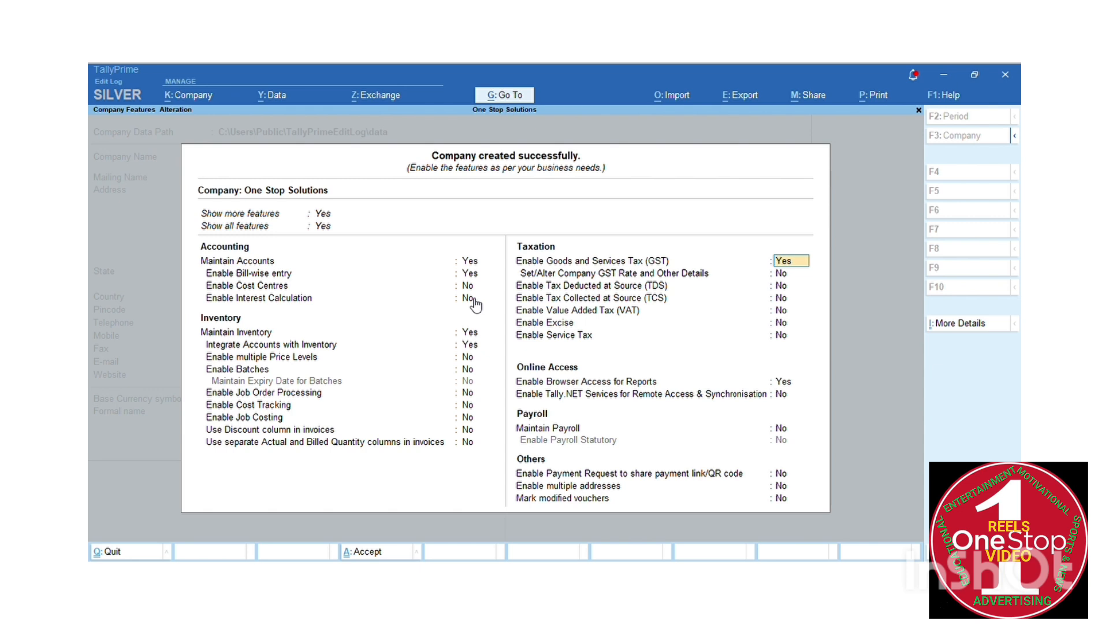
key("Return")
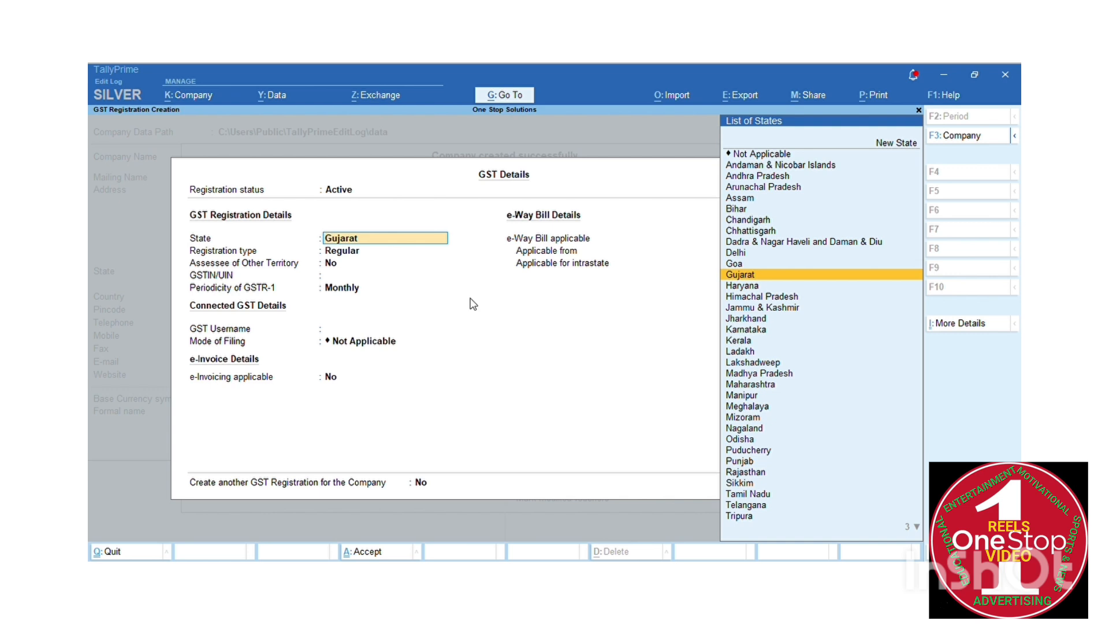
Accept state Gujarat, Regular registration and no other-territory assessee, leaving GSTIN/UIN empty
key("Return")
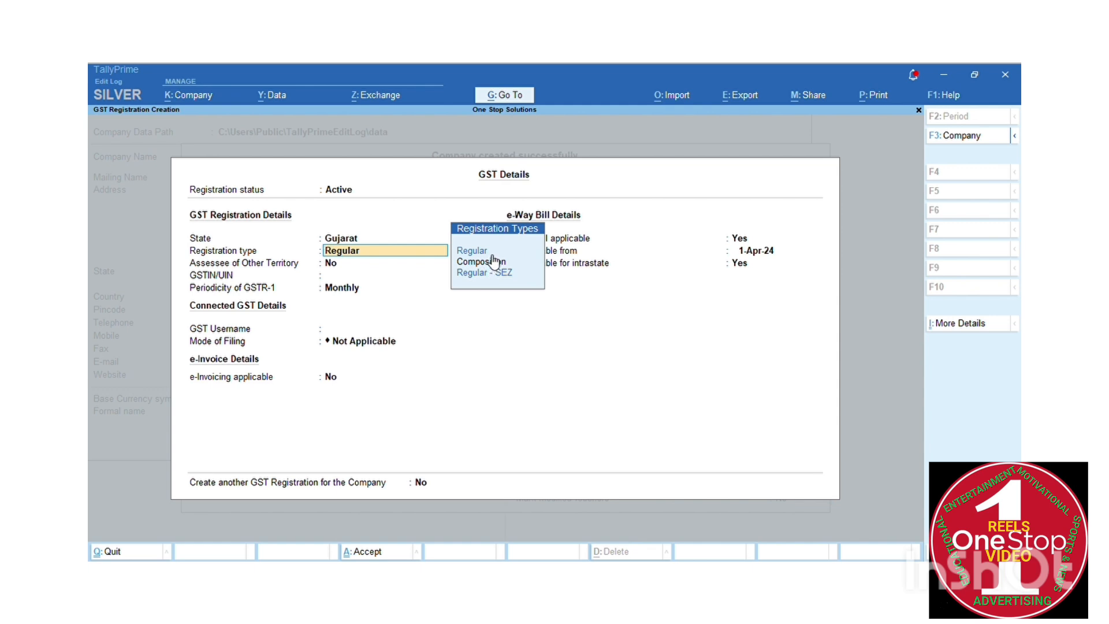
key("Return")
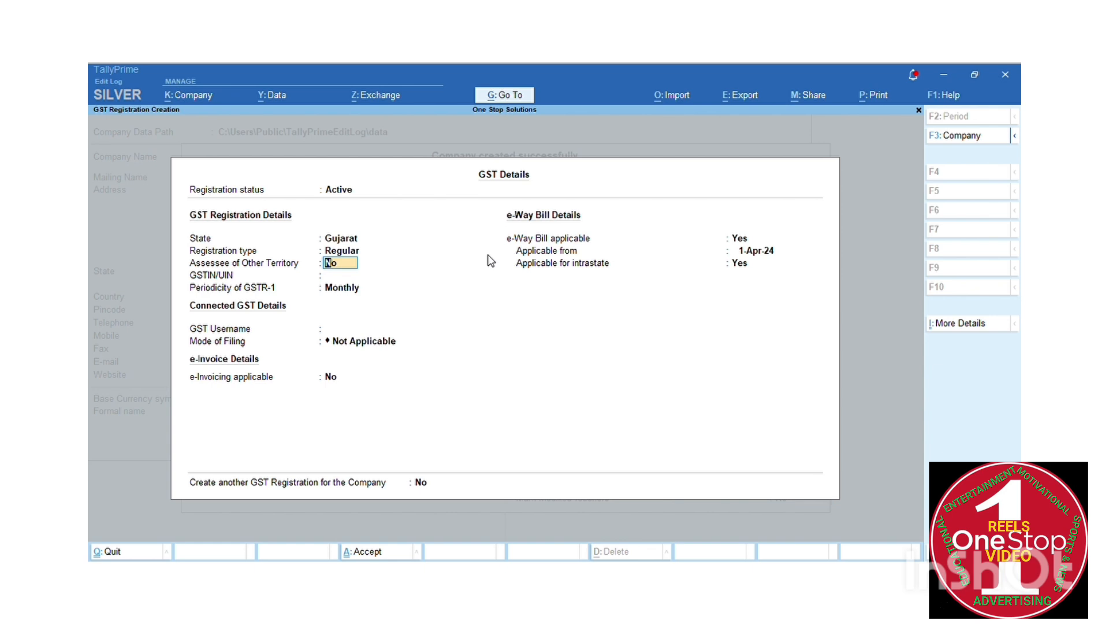
key("Return")
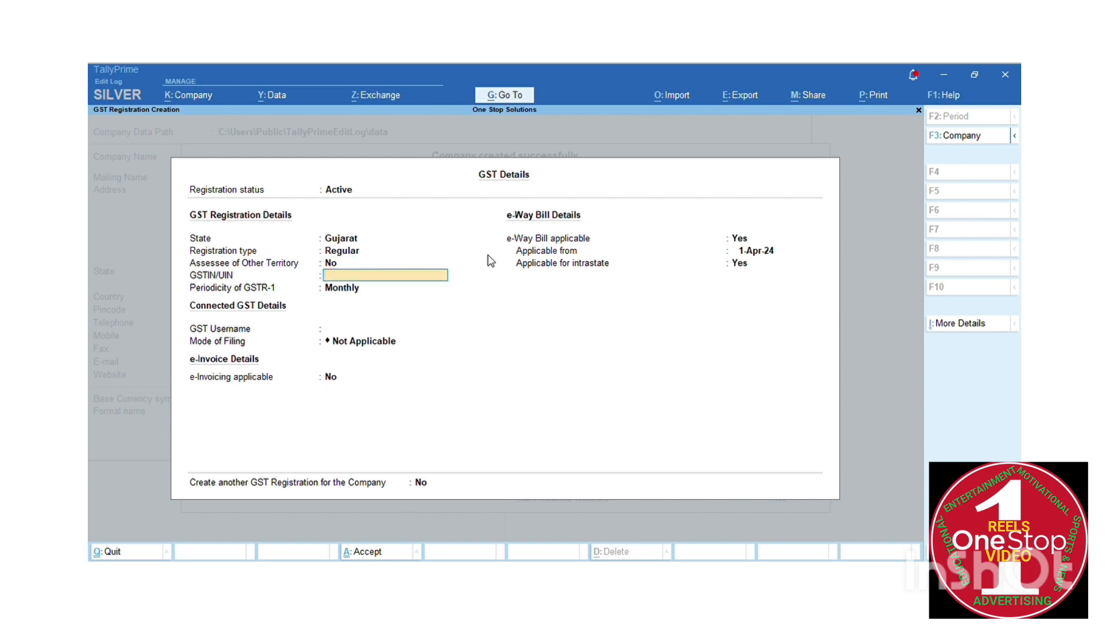
key("Return")
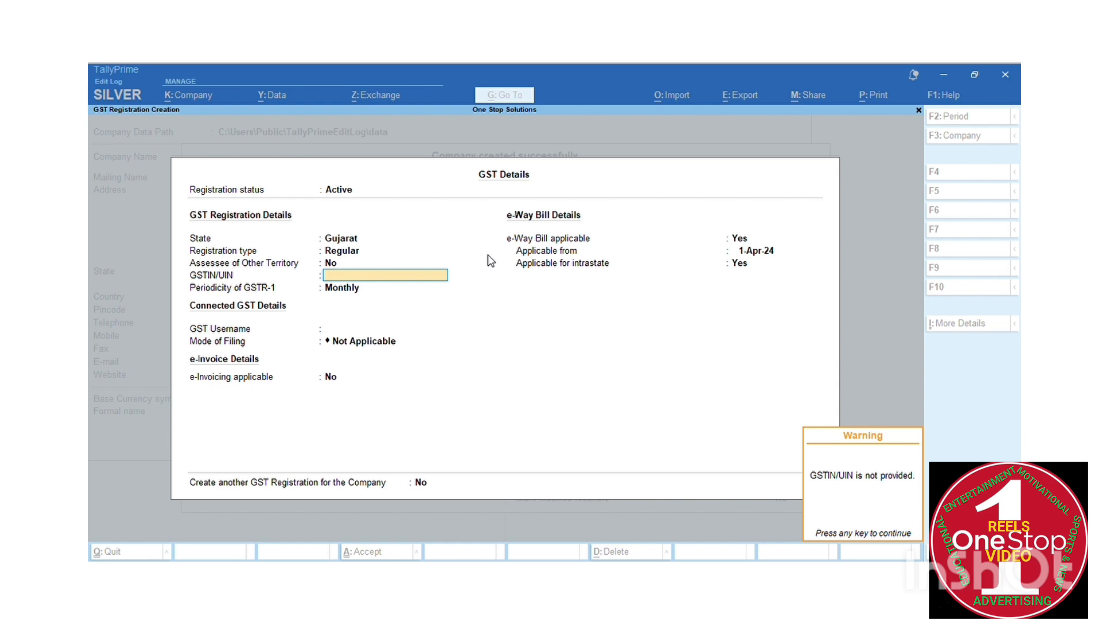
Dismiss the warnings and enter the company's GSTIN in the GSTIN/UIN field
key("Return")
key("space")
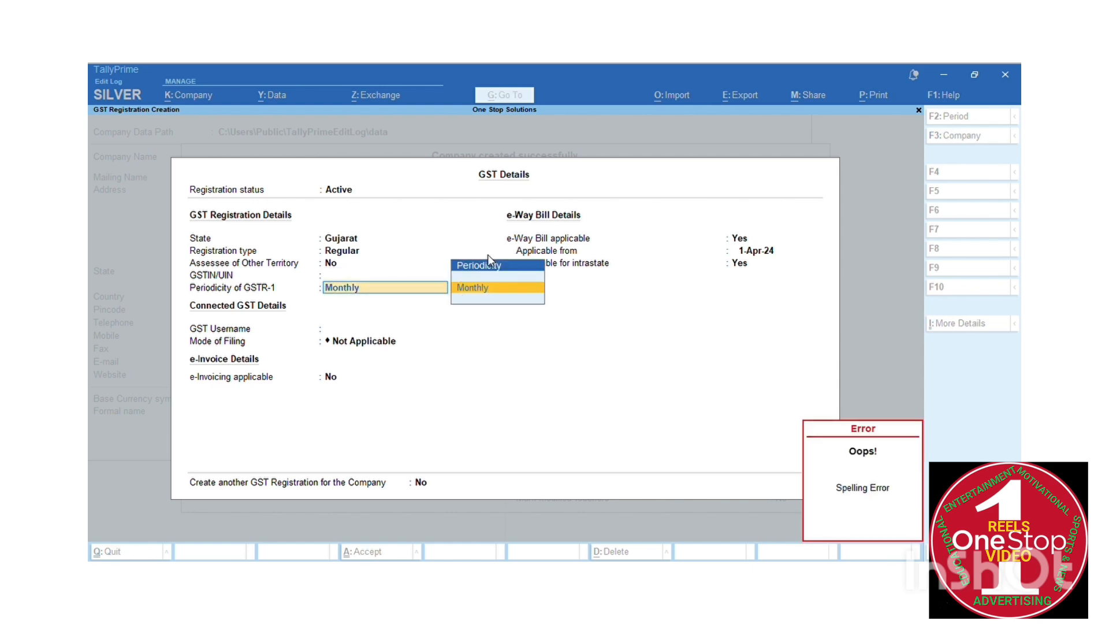
key("Return")
key("BackSpace")
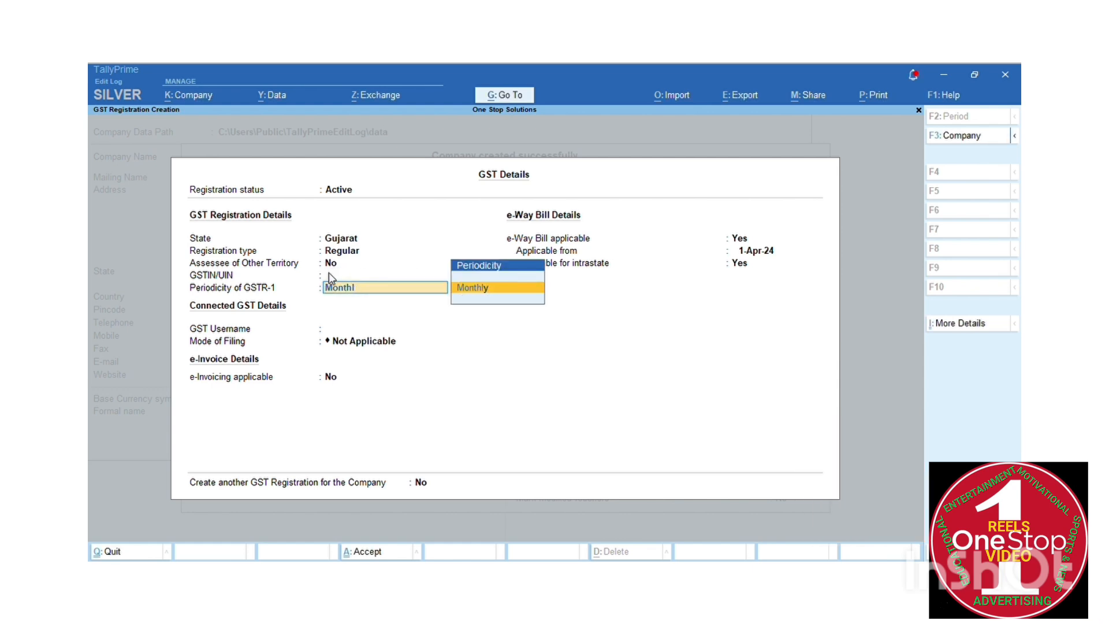
left_click(329, 276)
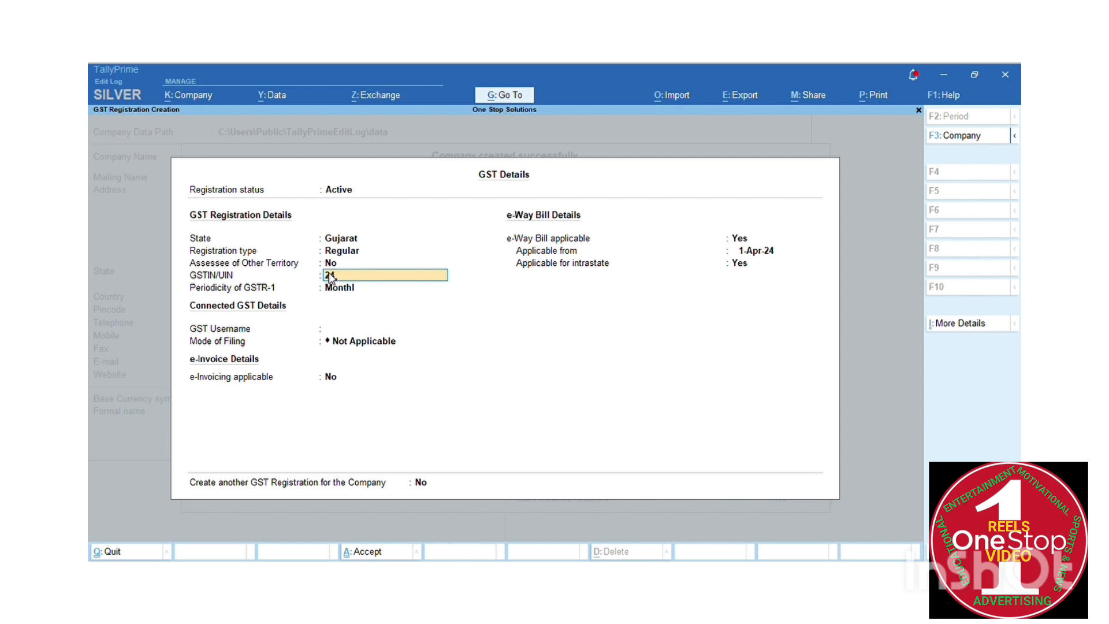
key("Return")
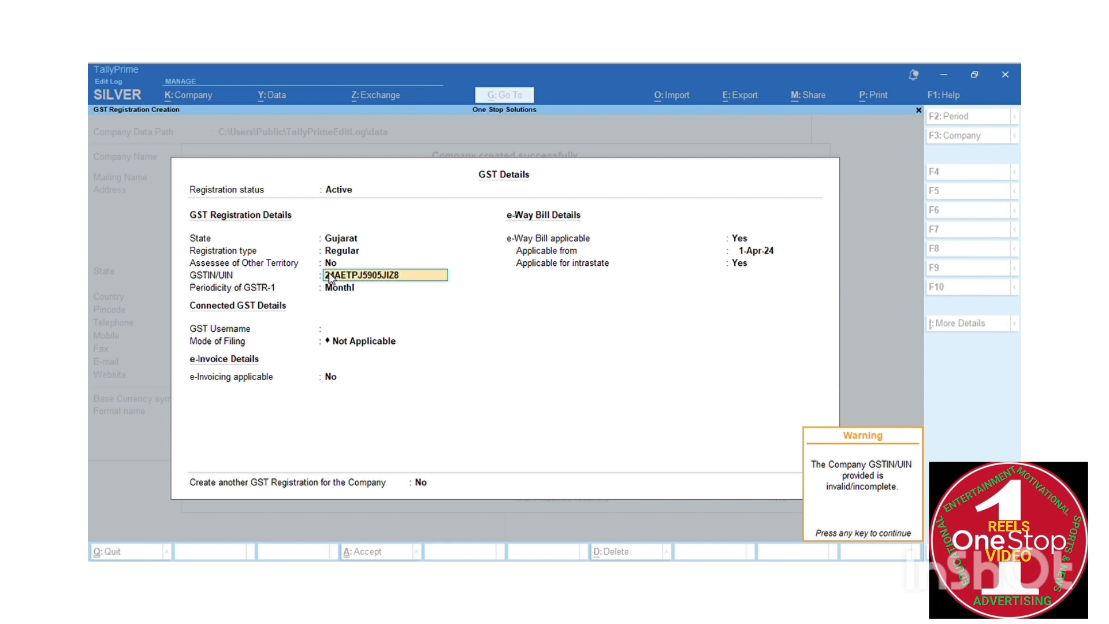
Correct the rejected GSTIN and retype the full number
key("Return")
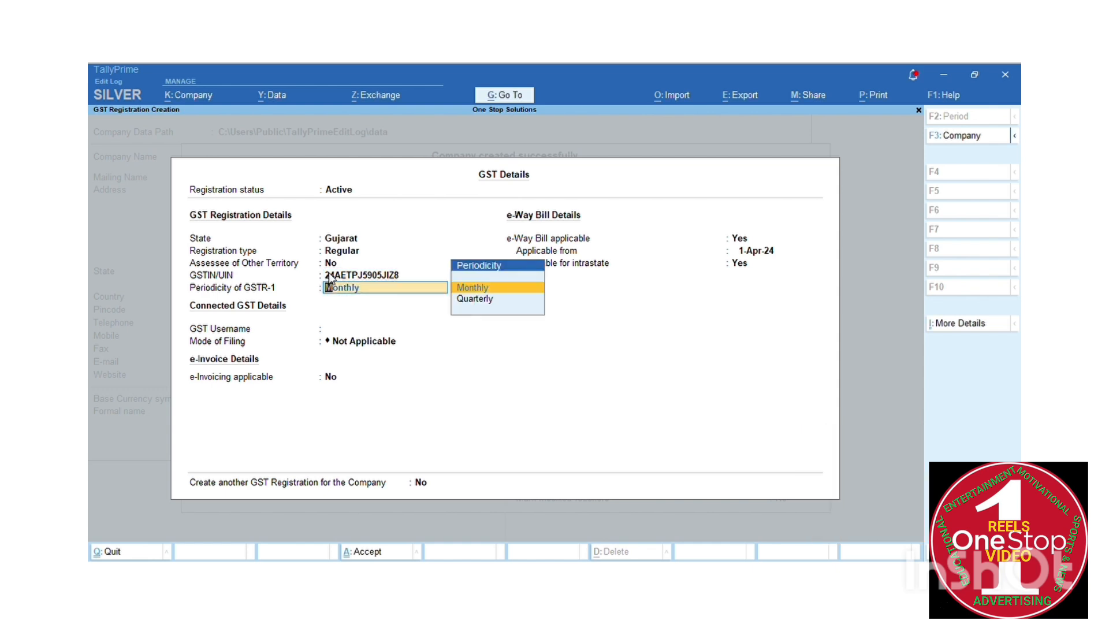
left_click(330, 276)
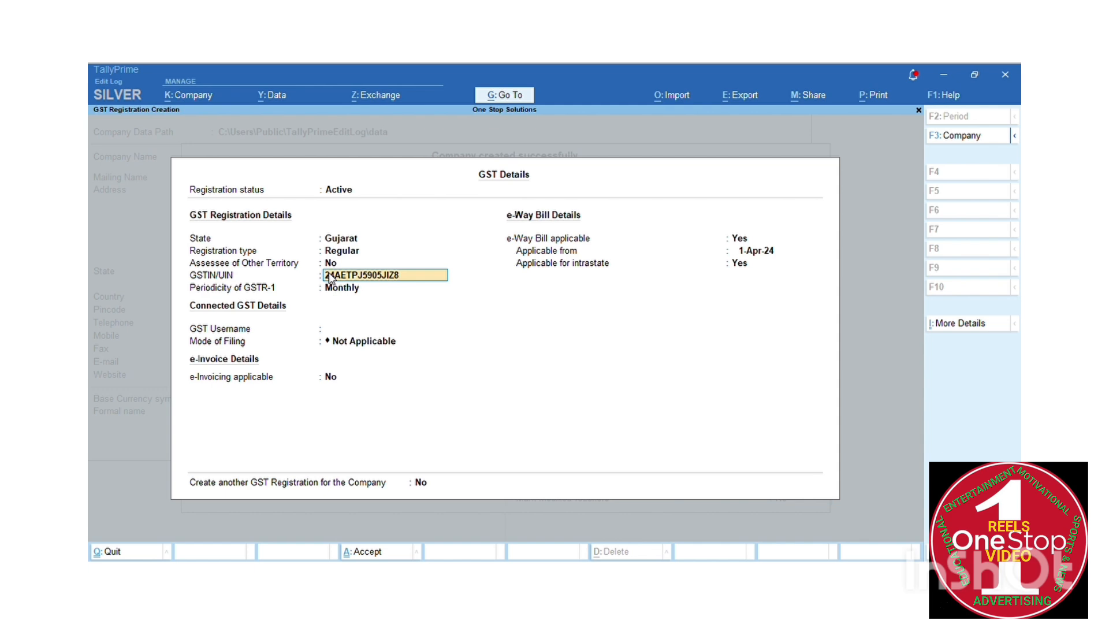
key("BackSpace")
type("6")
key("Return")
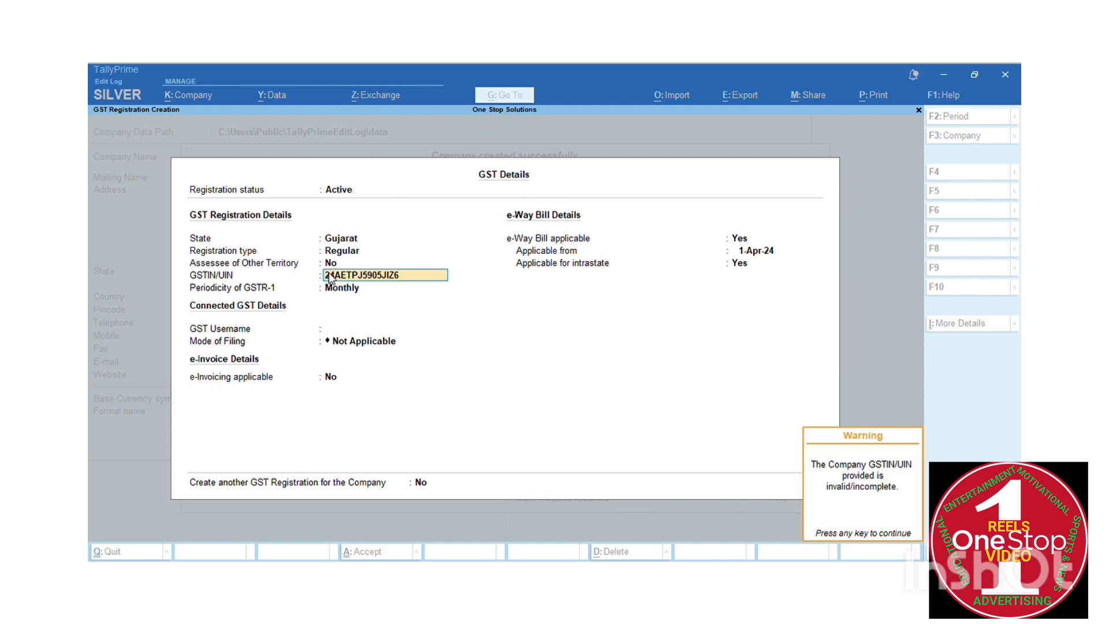
key("Return")
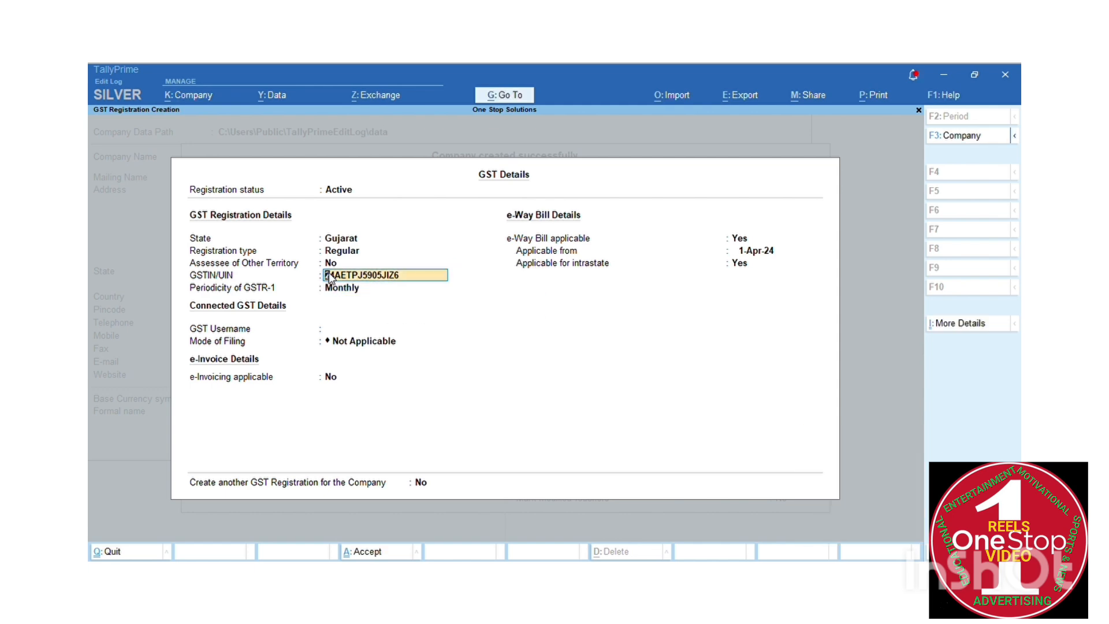
Confirm the GSTIN and save GST details: monthly GSTR-1, e-invoicing off, e-Way Bill from 1-Apr-24
key("Return")
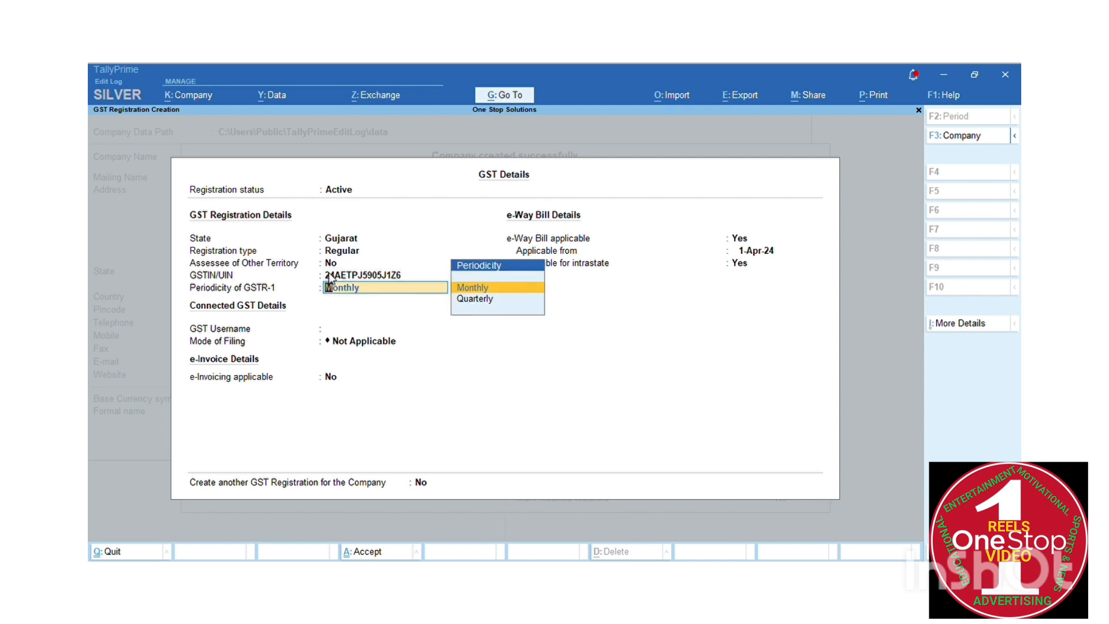
key("Return")
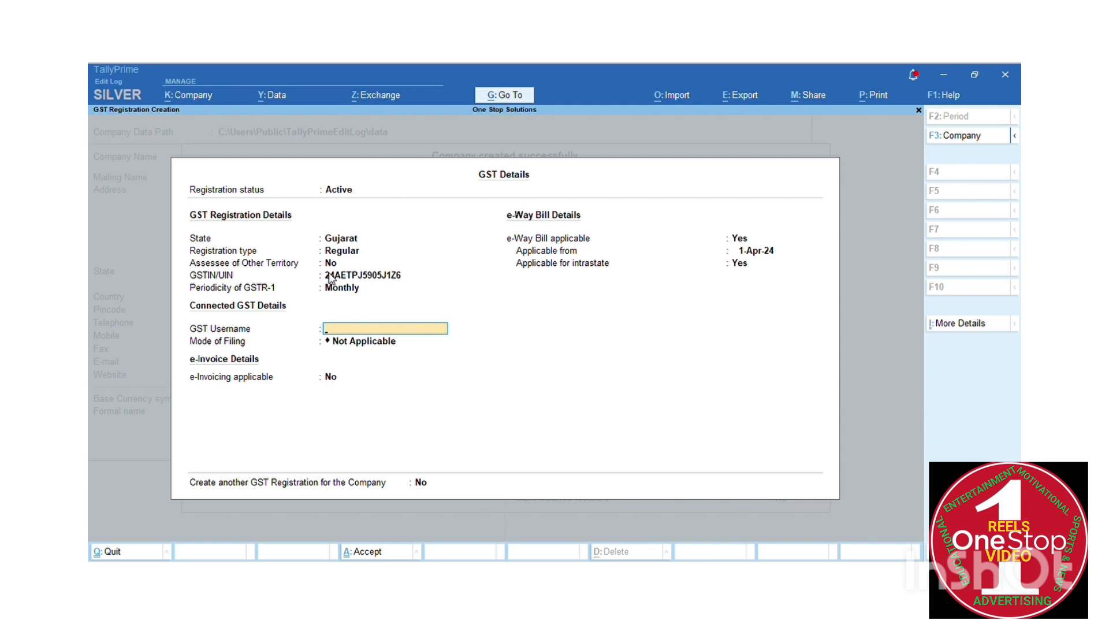
key("Return")
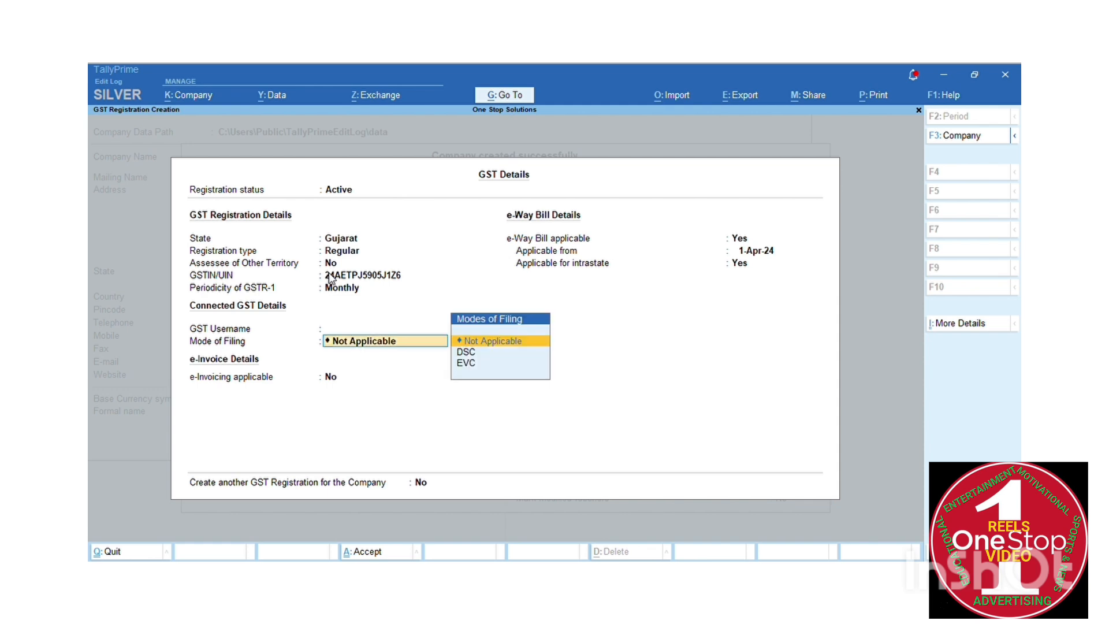
key("Return")
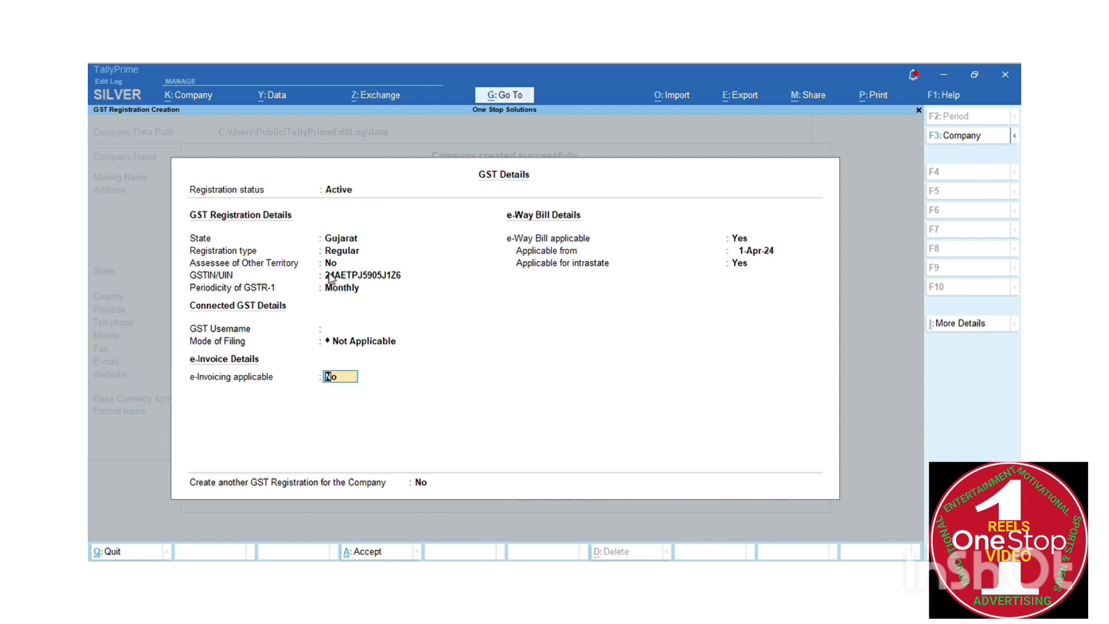
key("Return")
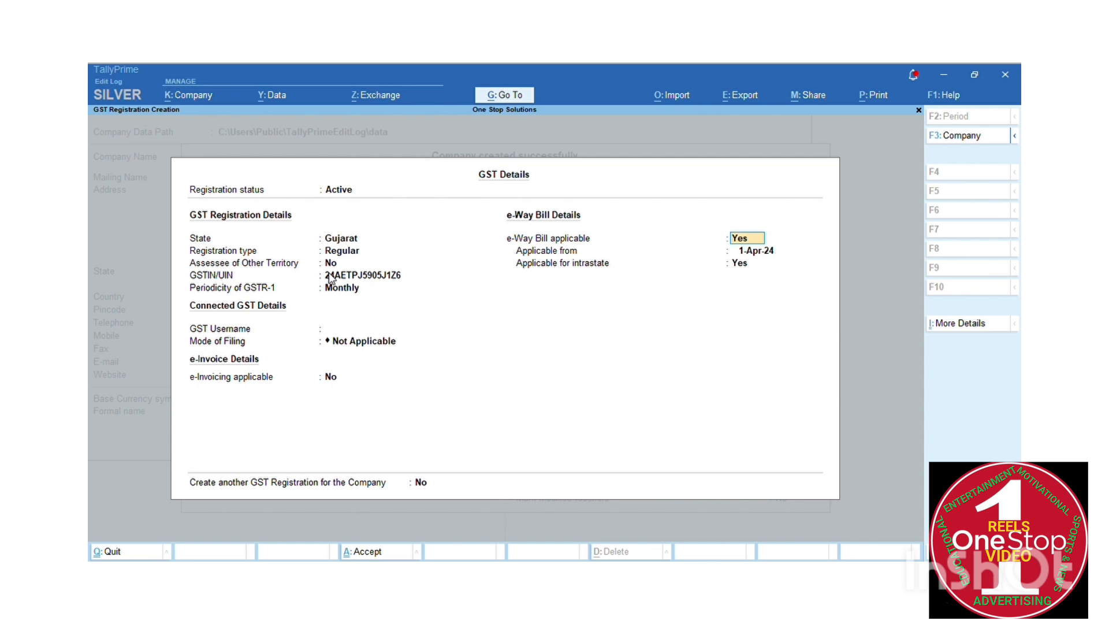
key("Return")
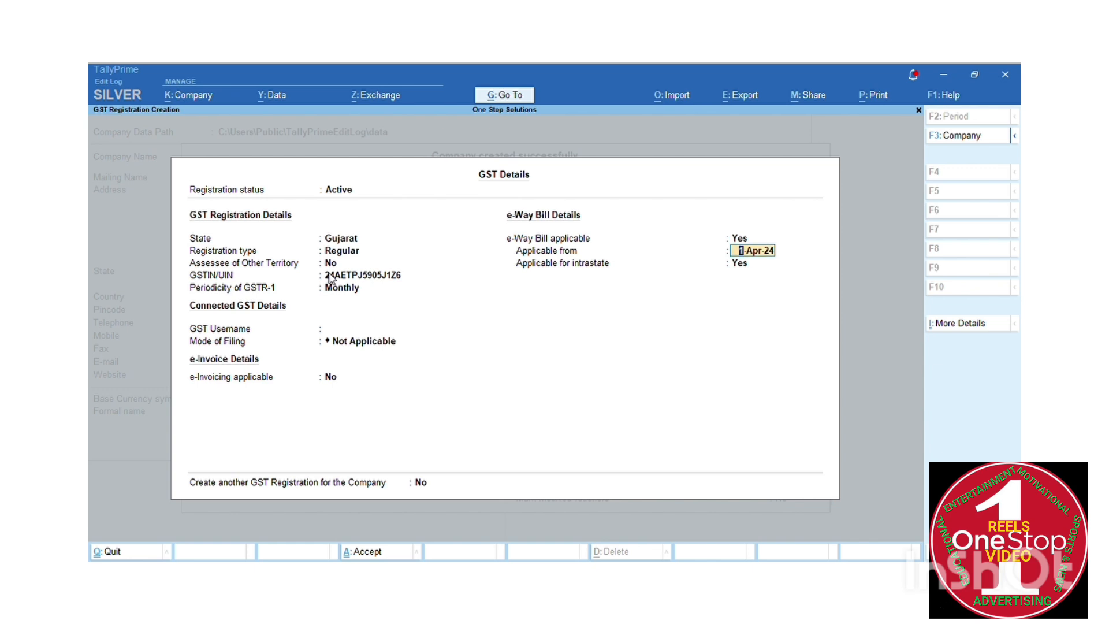
key("Return")
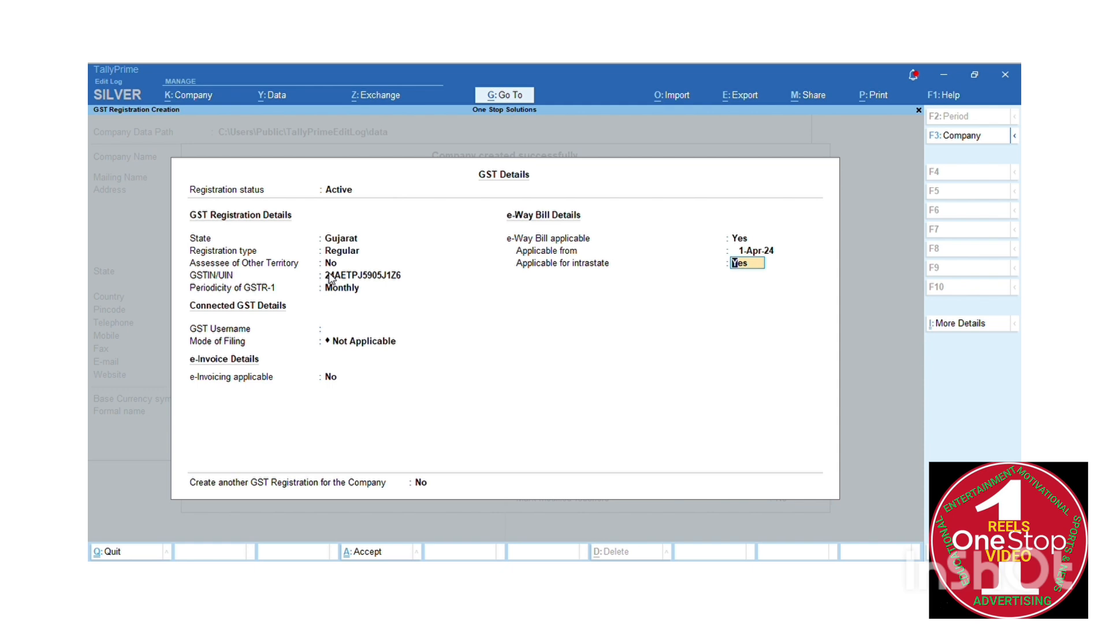
key("Return")
key("y")
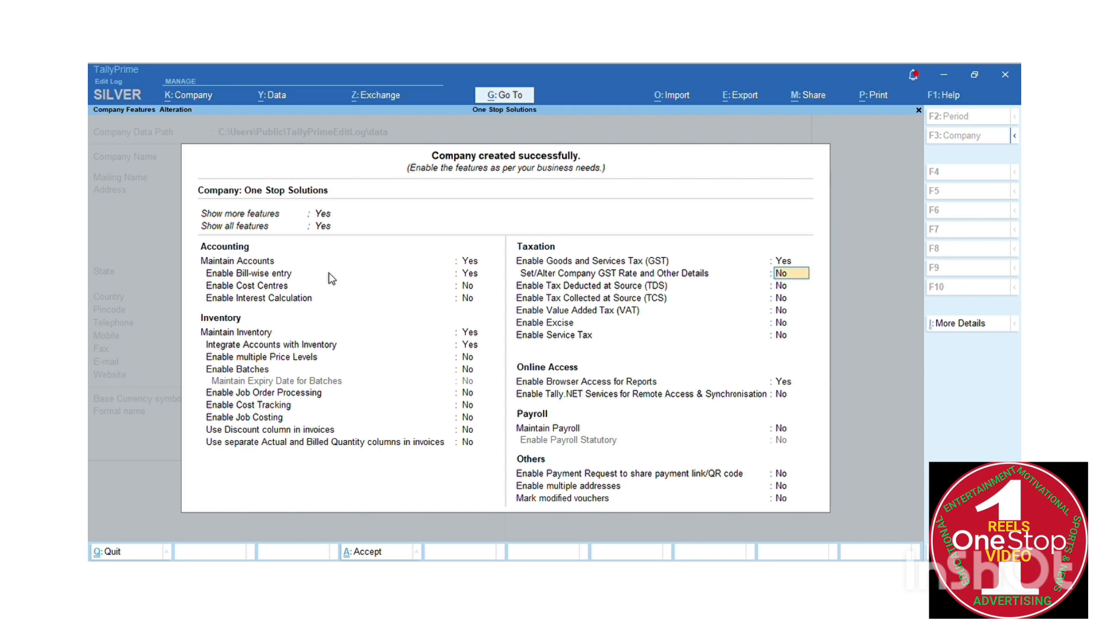
key("Return")
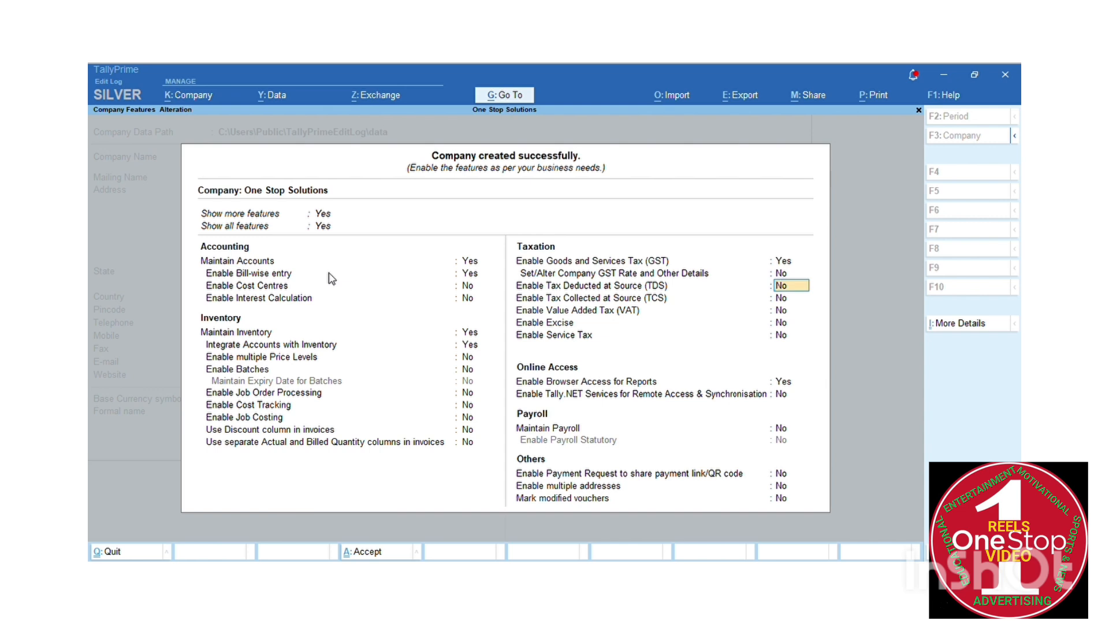
Leave TDS, TCS, VAT, Excise, Tally.NET, payroll and other features off, keeping browser report access enabled
key("Return")
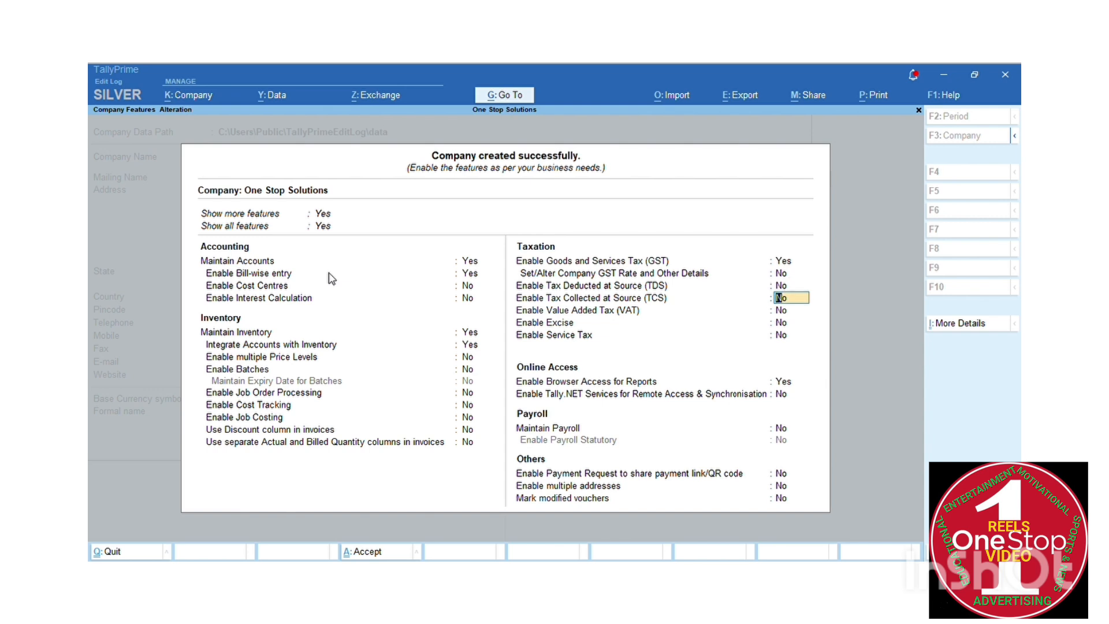
key("Return")
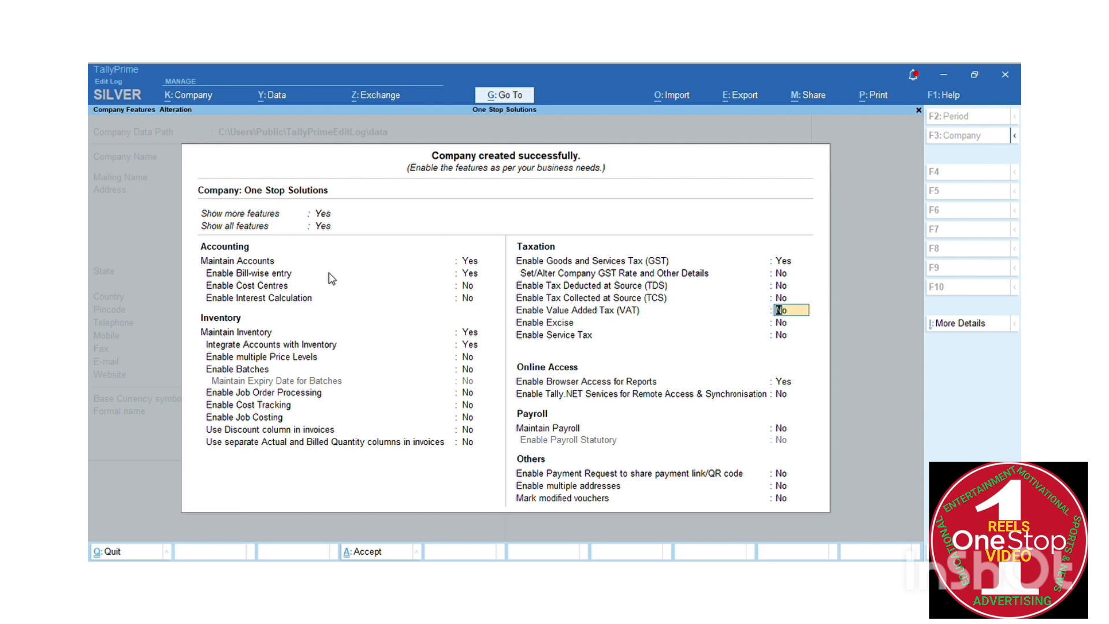
key("Return")
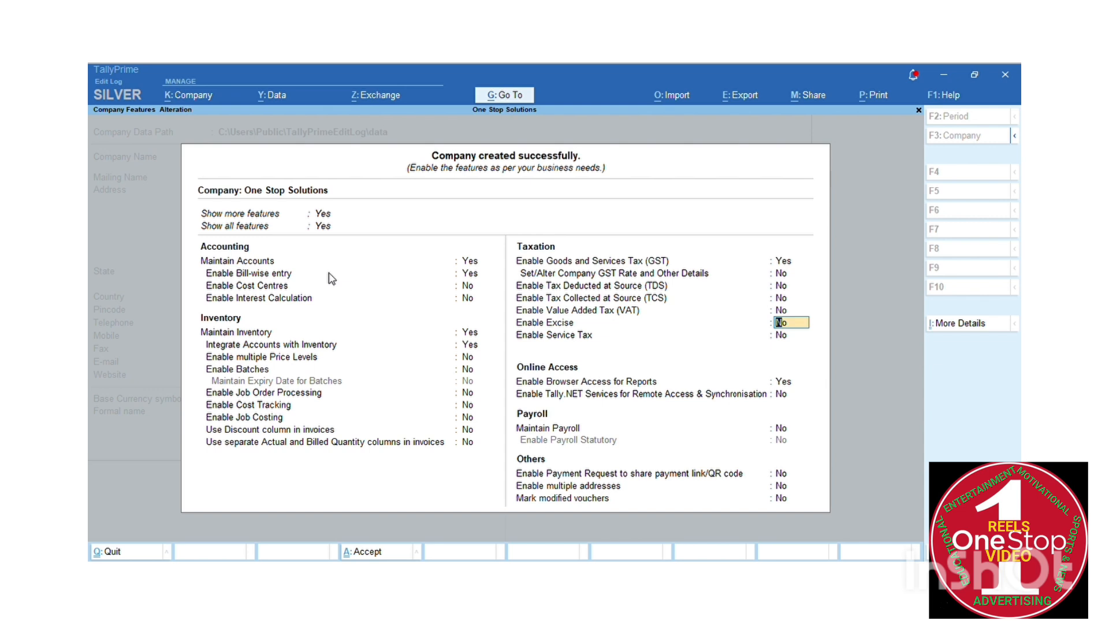
key("Return")
key("Return")
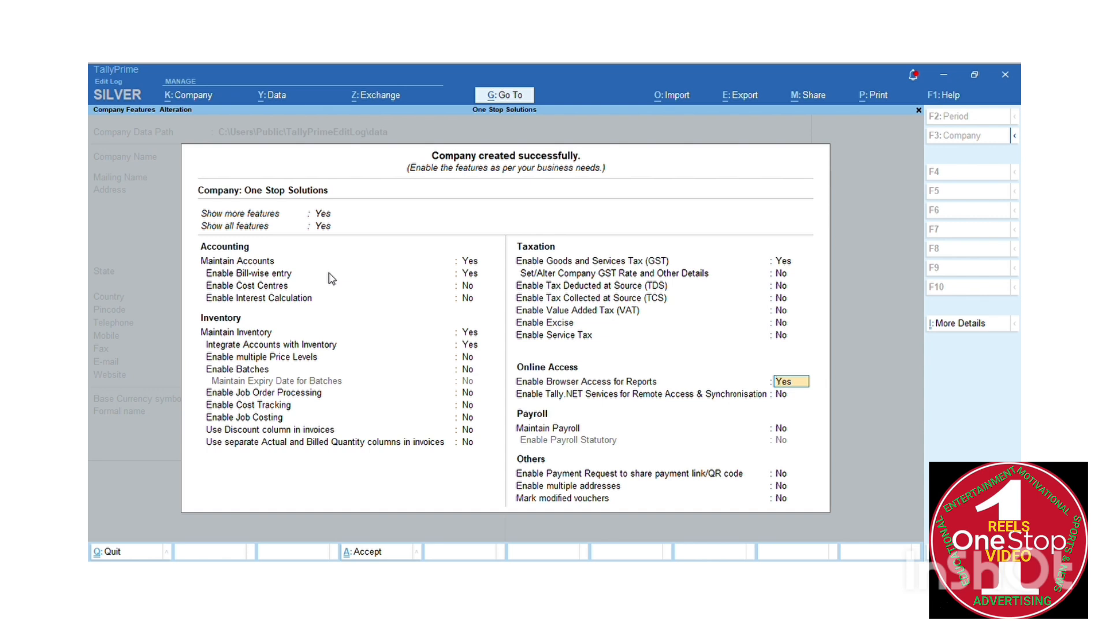
key("Return")
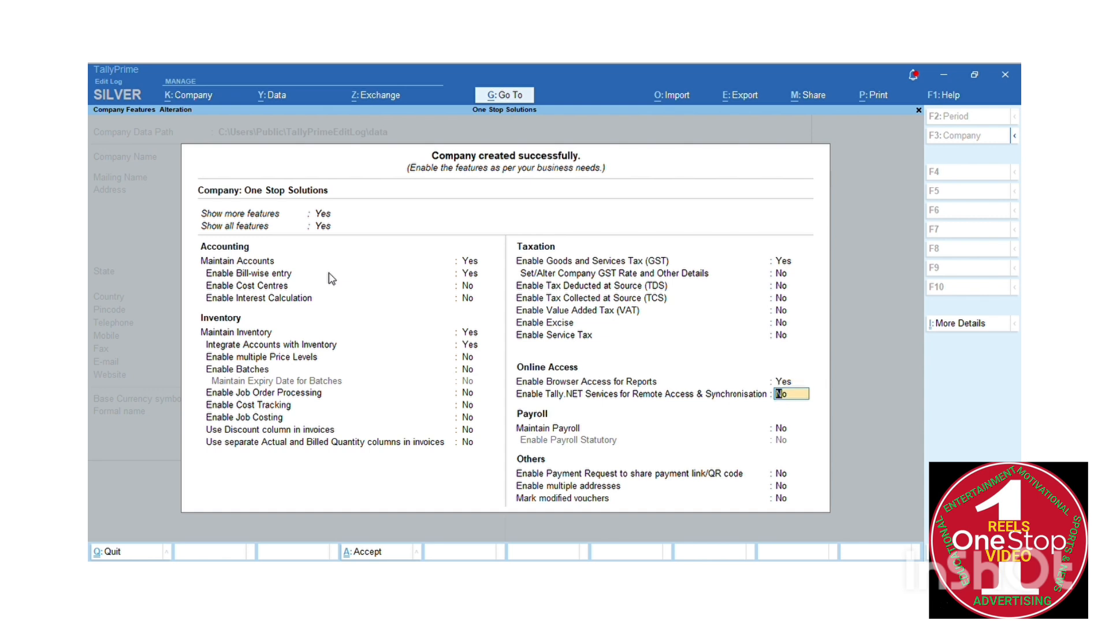
key("Return")
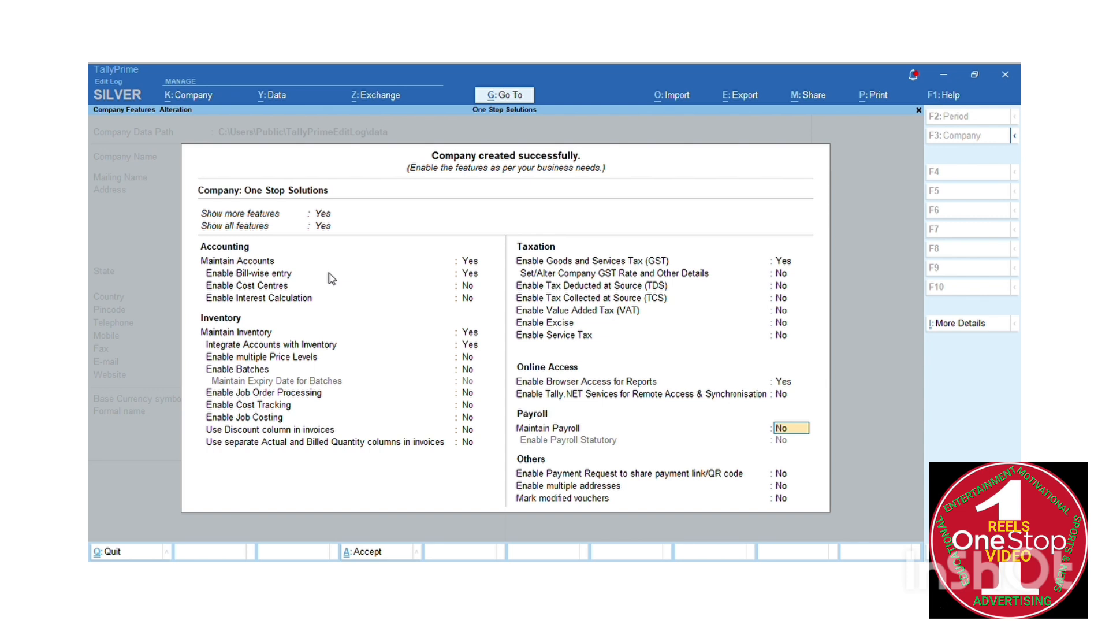
key("Return")
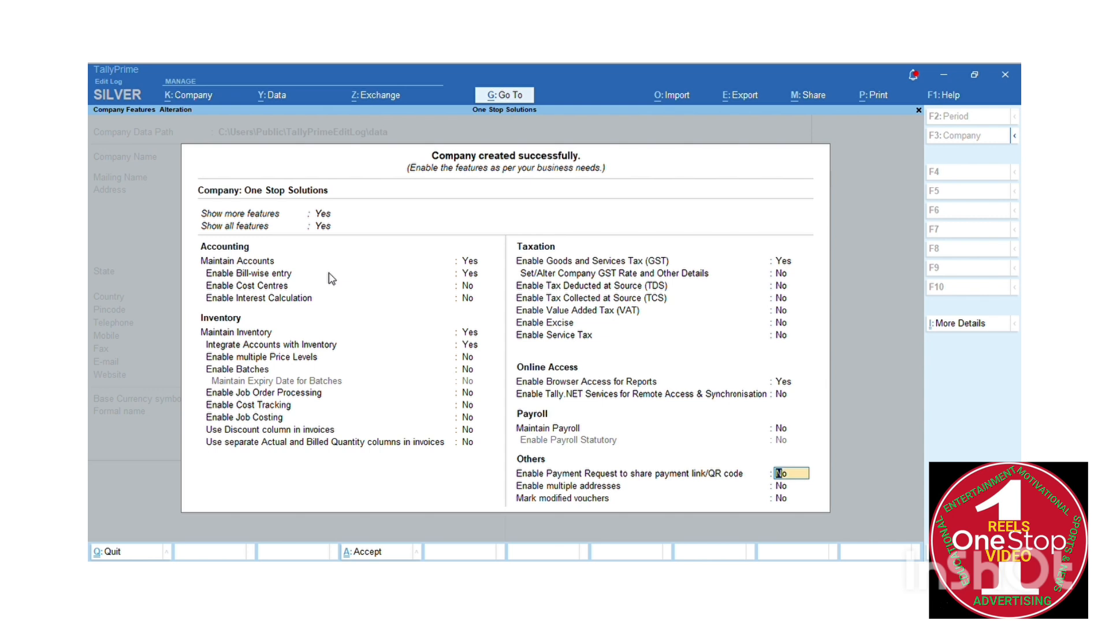
key("Return")
key("Return")
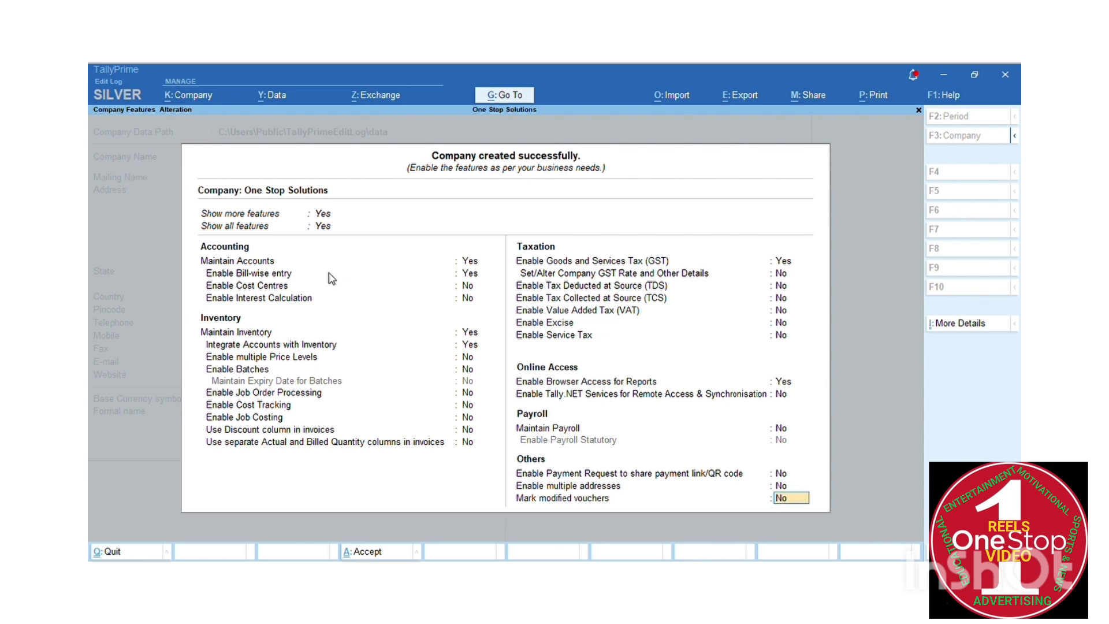
key("Return")
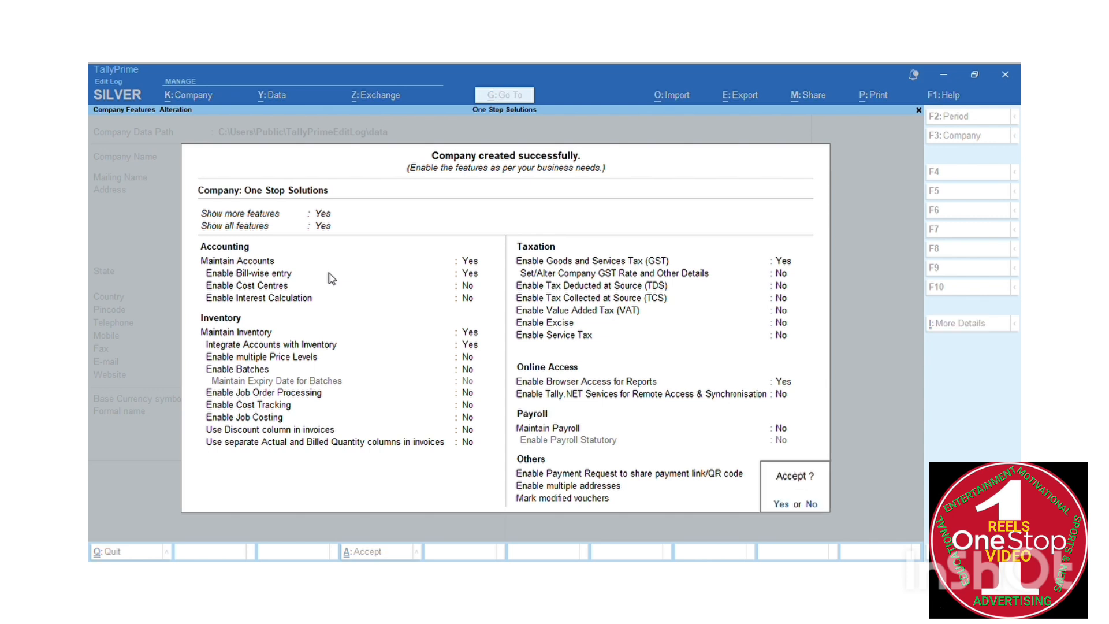
key("Return")
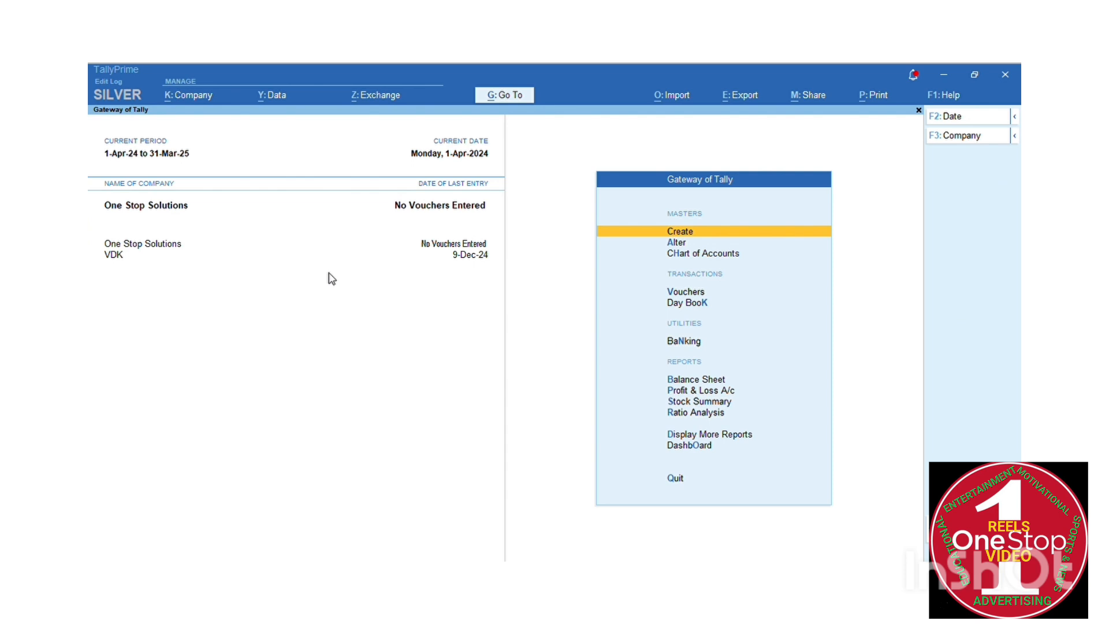
Bring up the Change Company list with One Stop Solutions and VDK, highlighting Alter Company
left_click(169, 205)
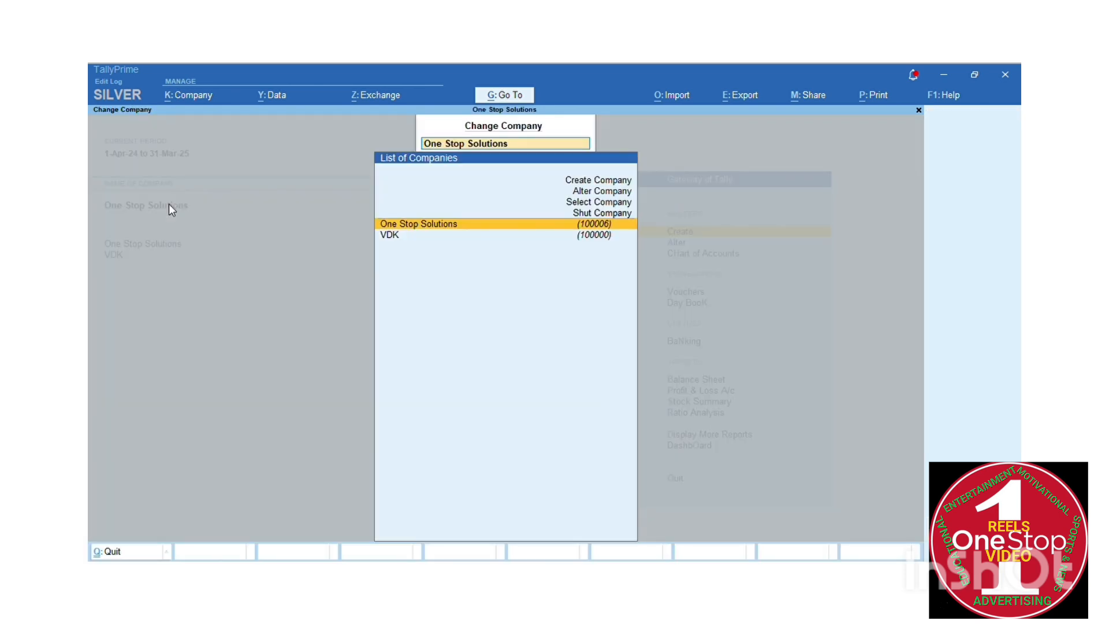
key("Escape")
key("Down")
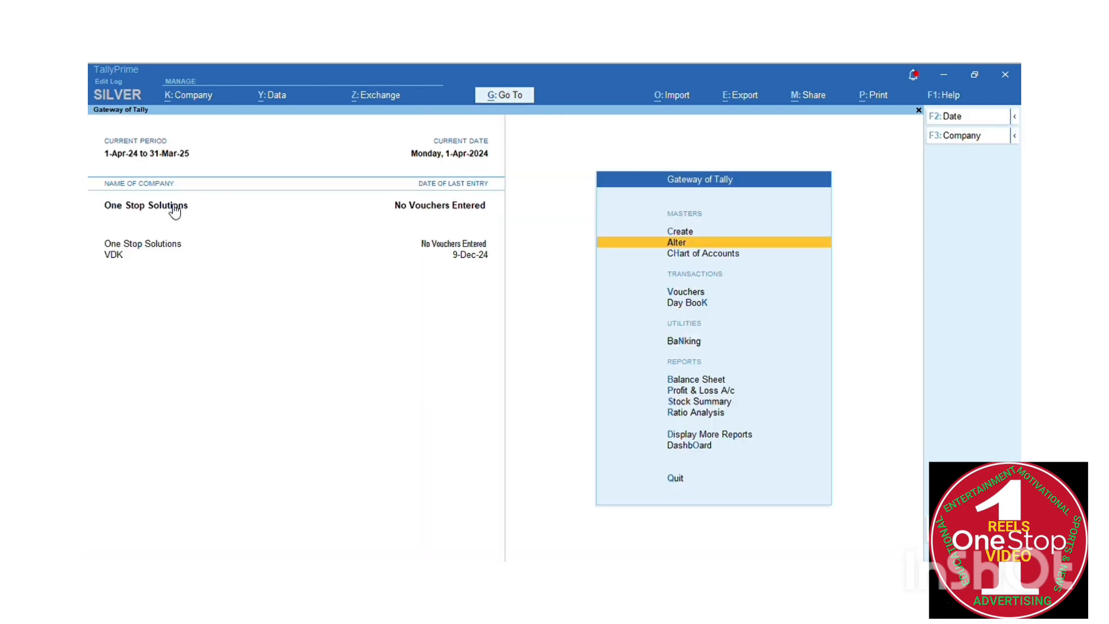
key("Down")
key("Up")
key("Up")
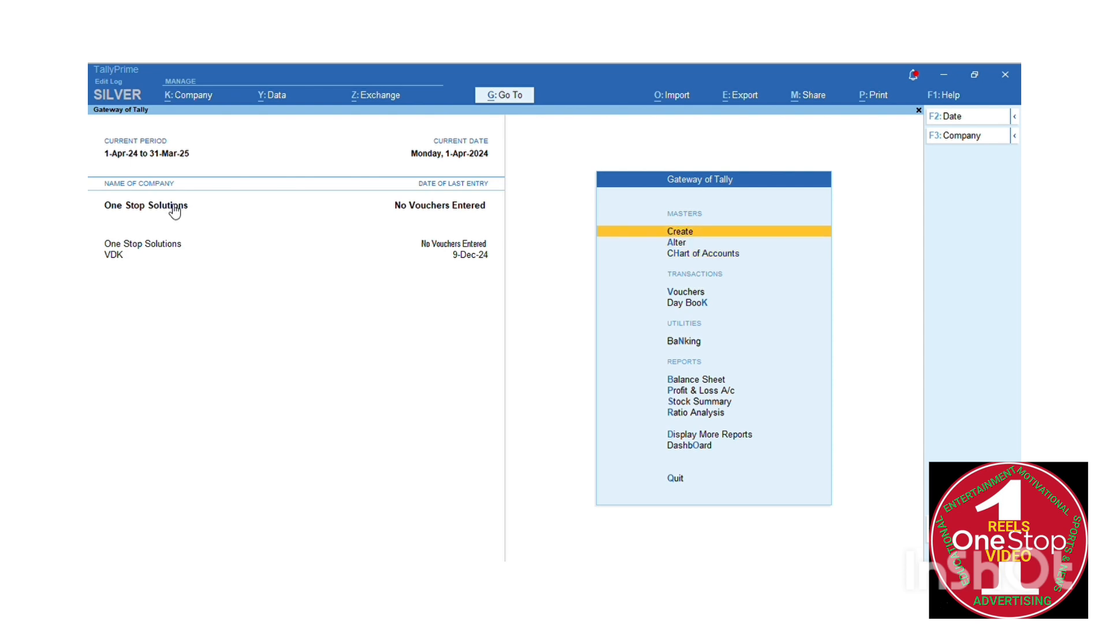
key("Down")
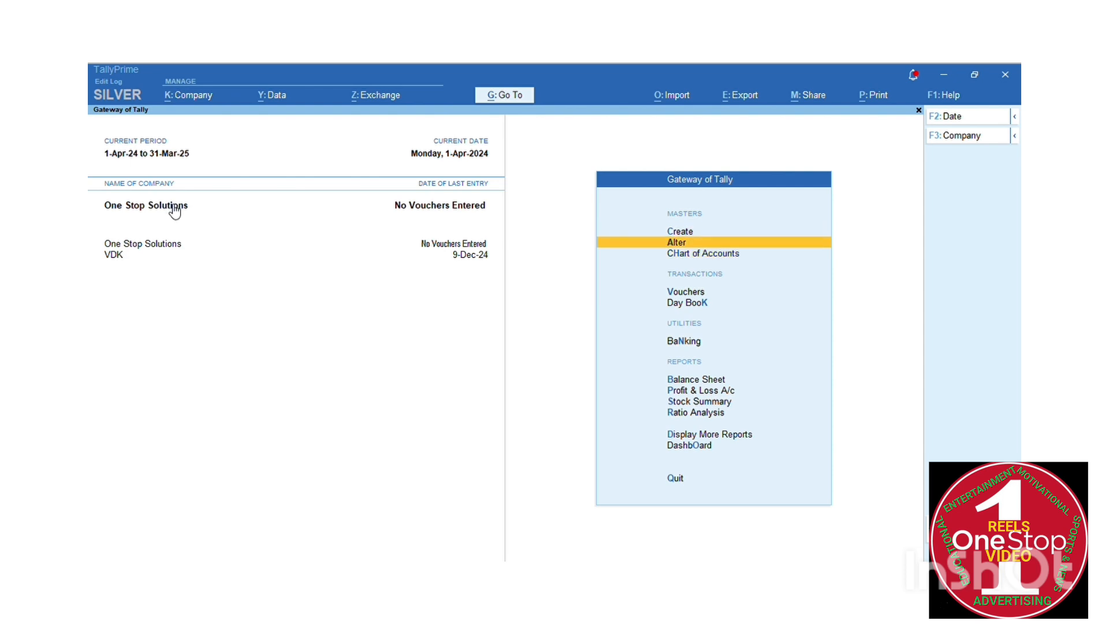
key("Up")
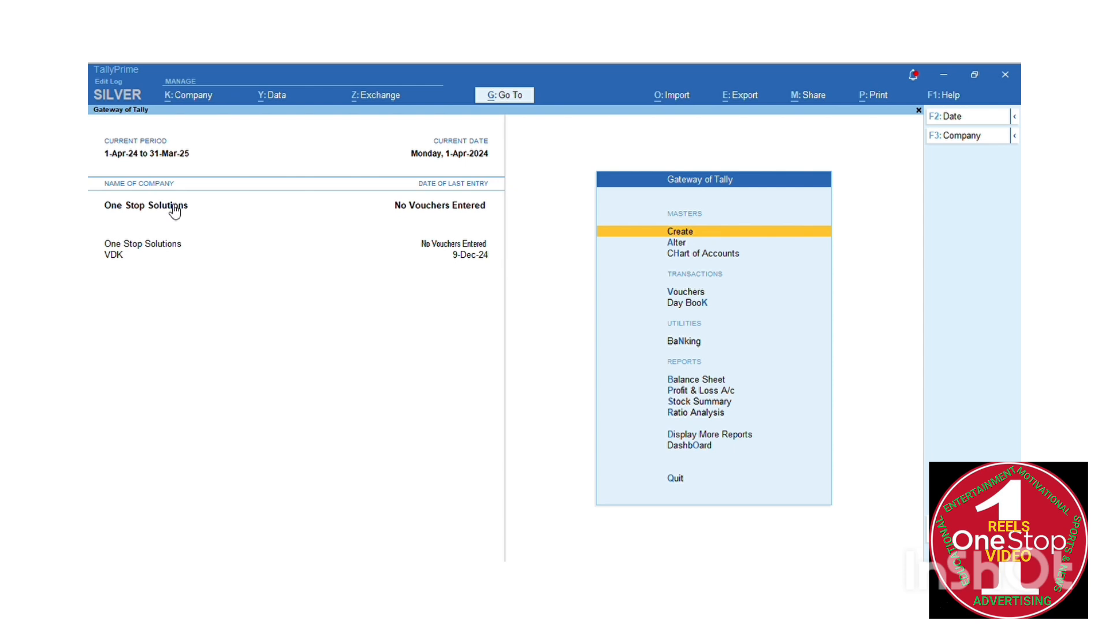
left_click(173, 205)
key("Up")
key("Up")
key("Up")
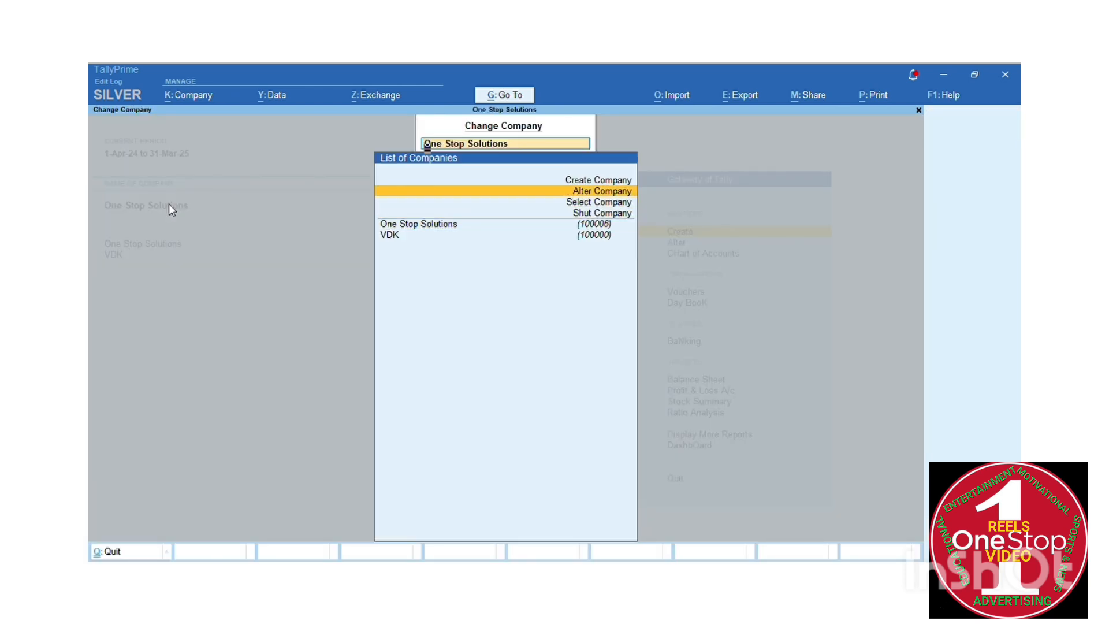
Start altering One Stop Solutions and move to its address field
key("Return")
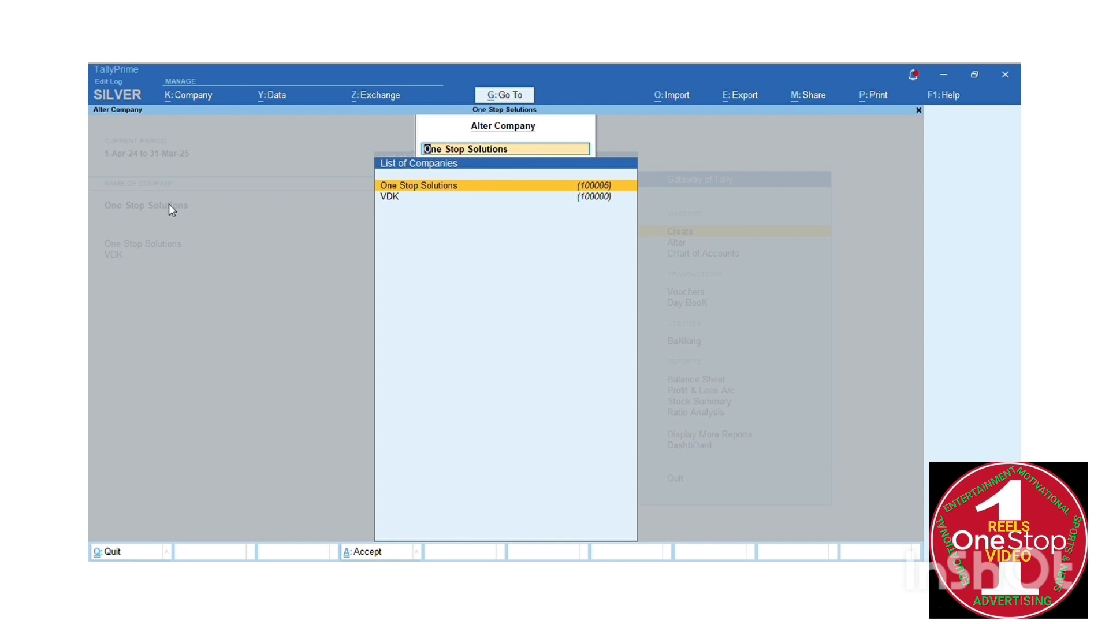
key("Return")
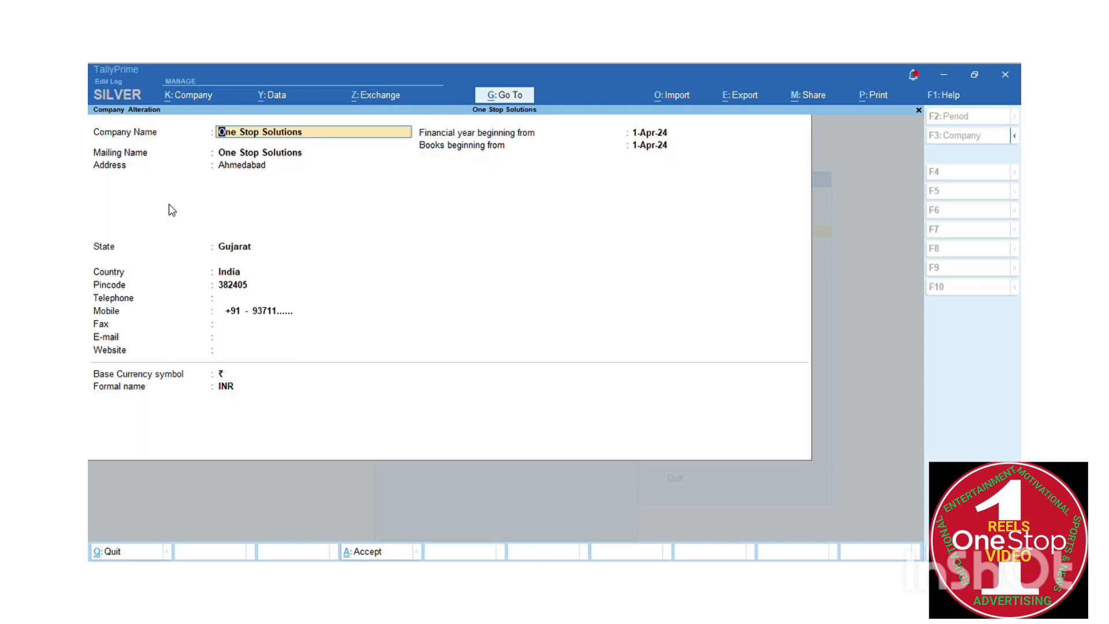
key("Return")
key("Return")
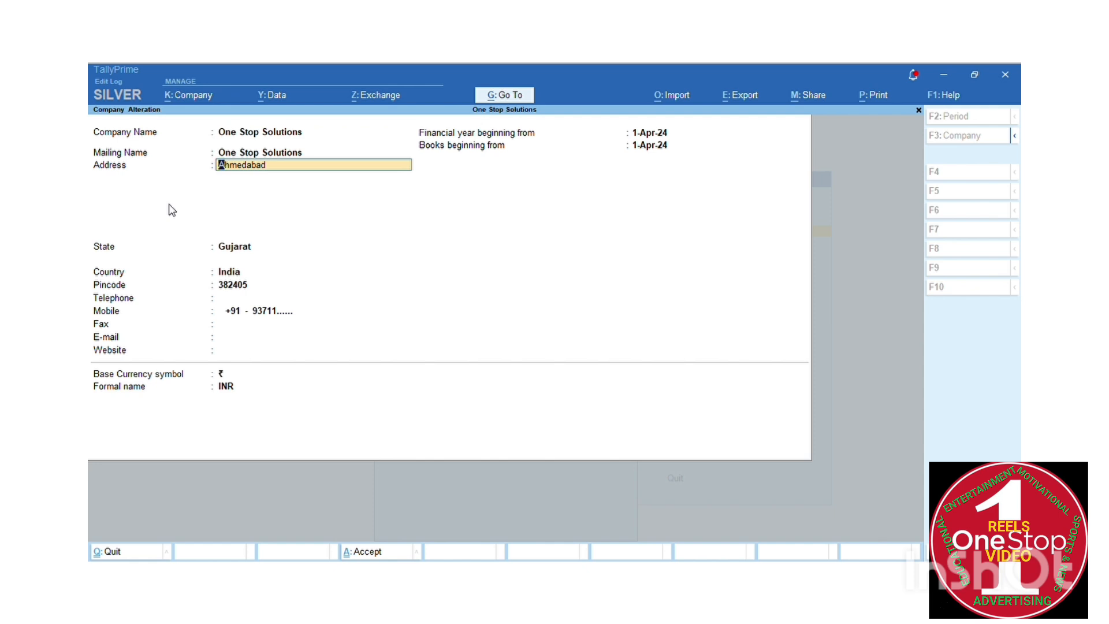
Enter the address lines New cloth Market, Raipur and Ahmedabad, then begin saving
type("New cloth Market")
key("Return")
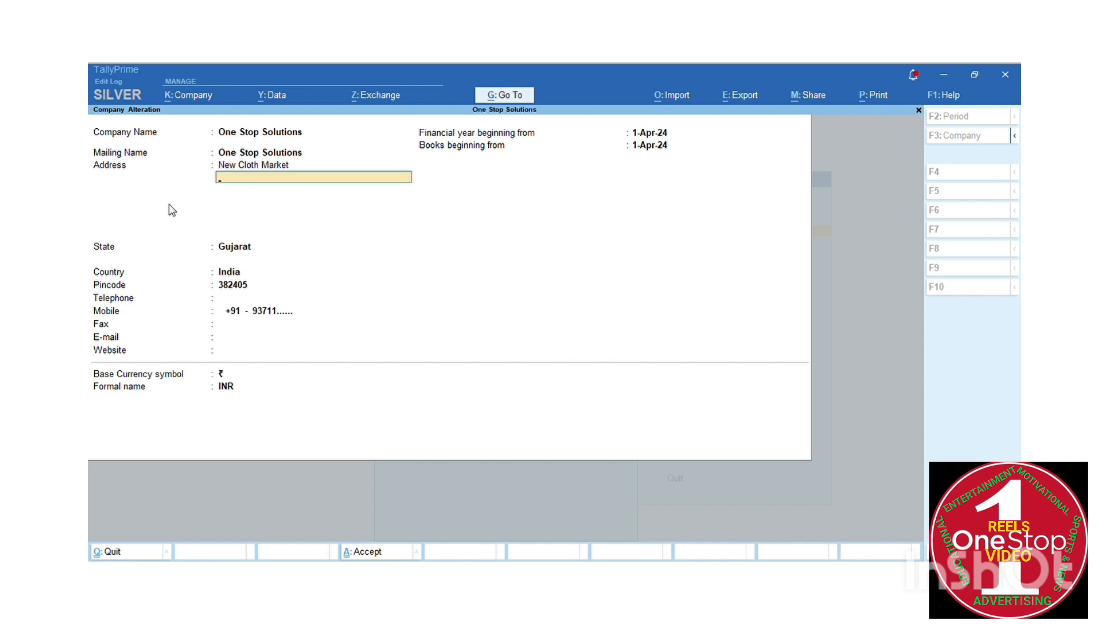
type("Raipur")
key("Return")
type("Ahmedabad")
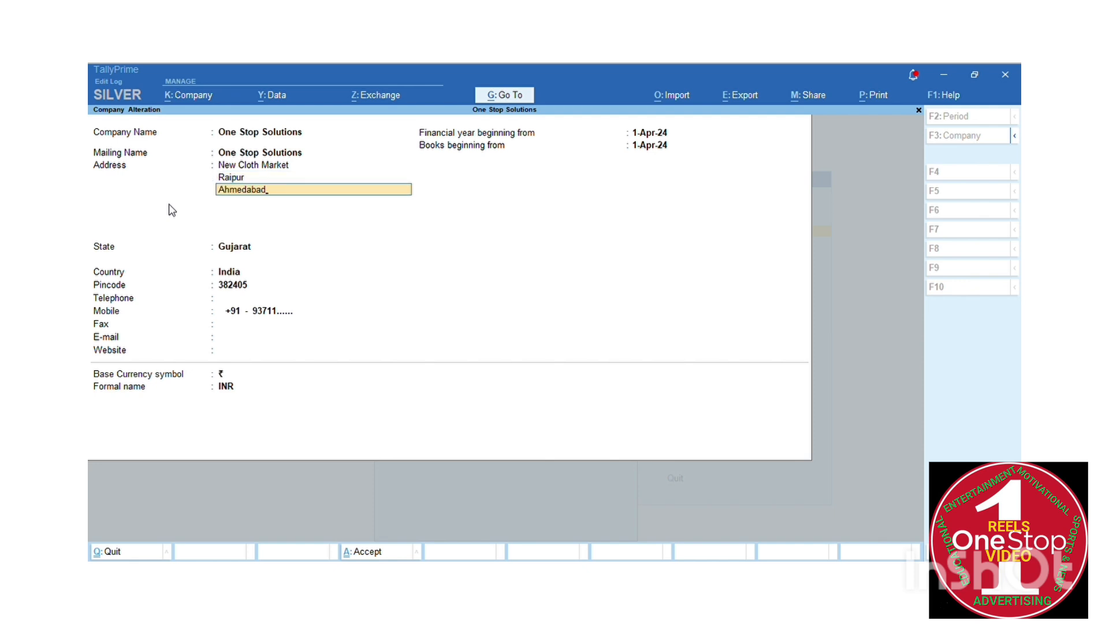
key("Return")
key("ctrl")
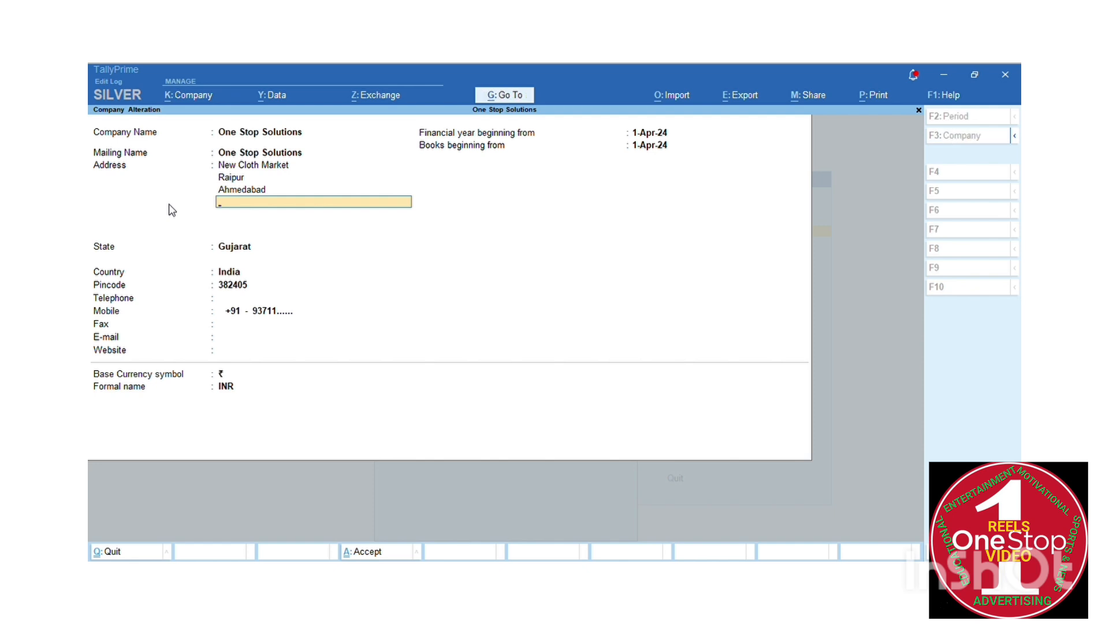
key("ctrl")
Save the company alteration and back out to the Gateway of Tally
key("ctrl+a")
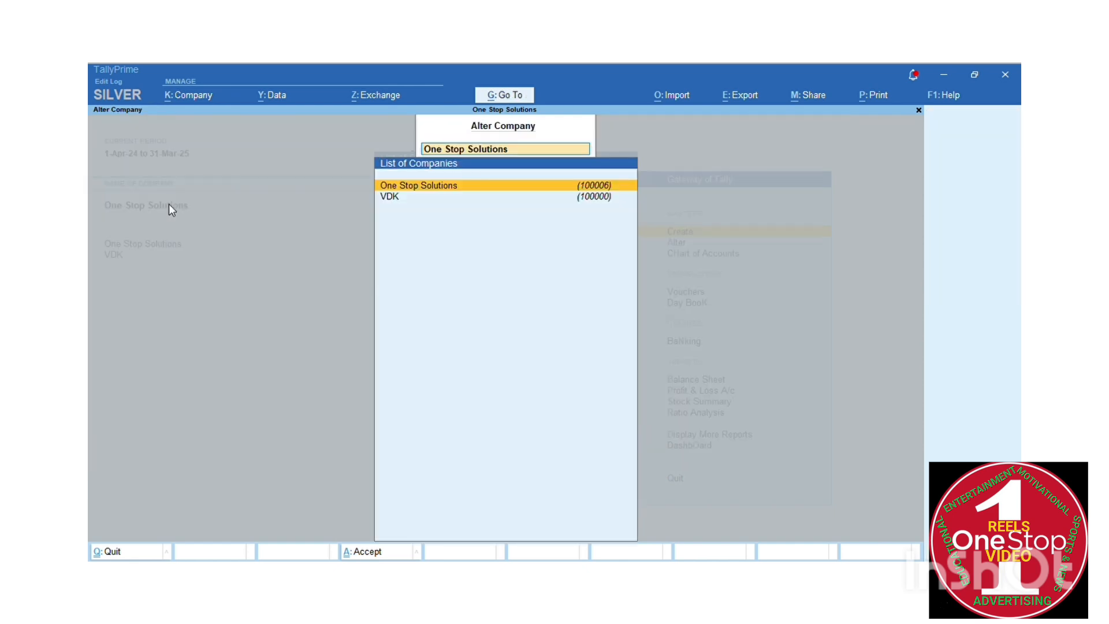
key("Escape")
key("Escape")
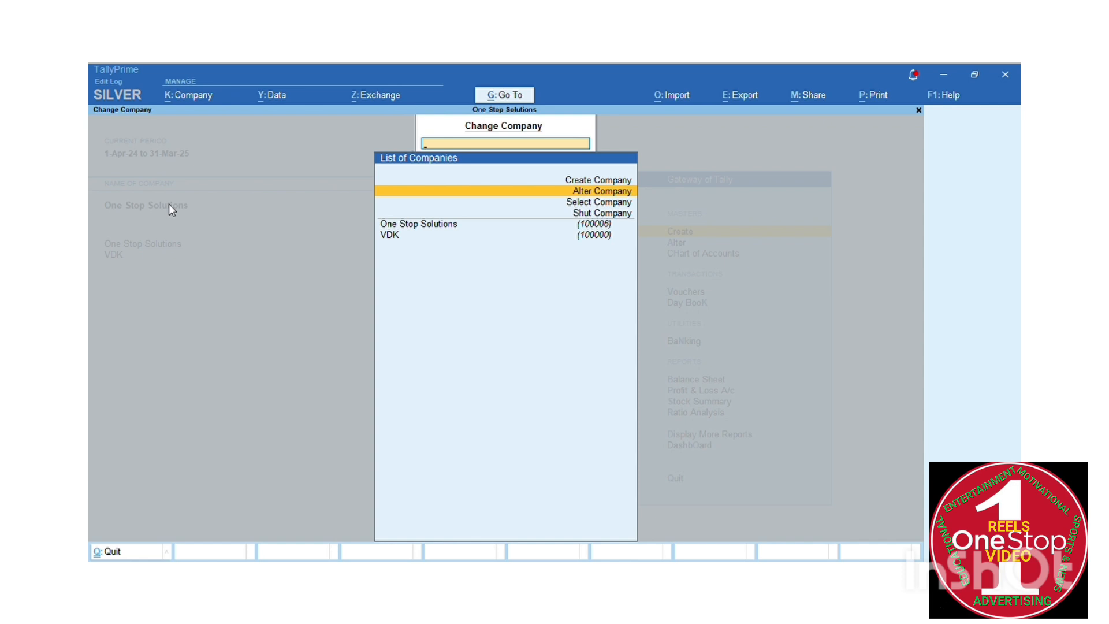
key("Up")
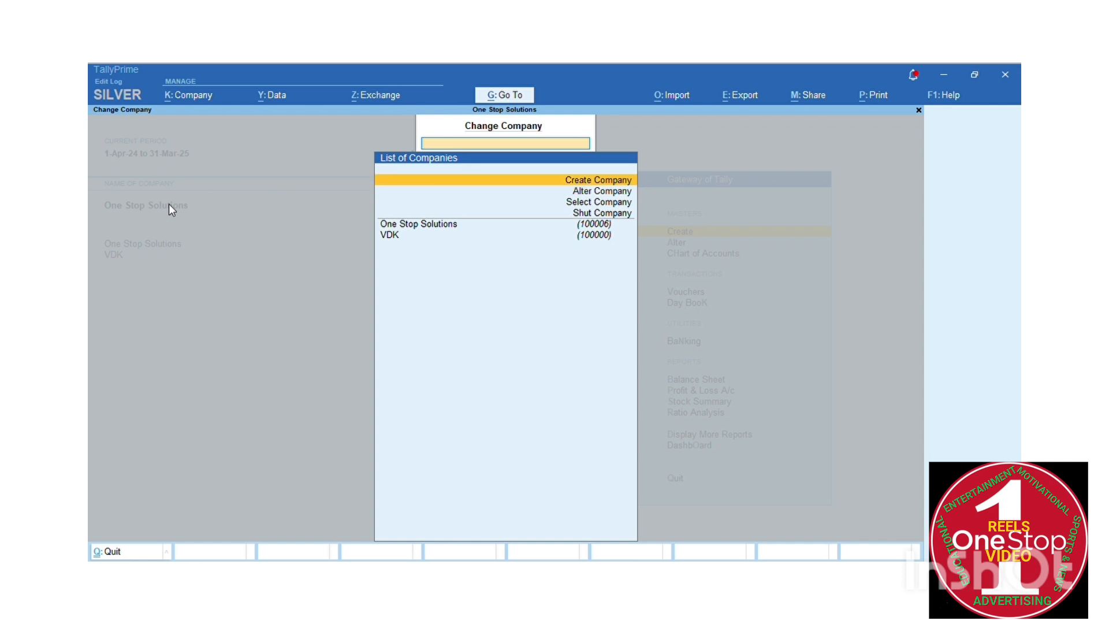
key("Down")
key("Down")
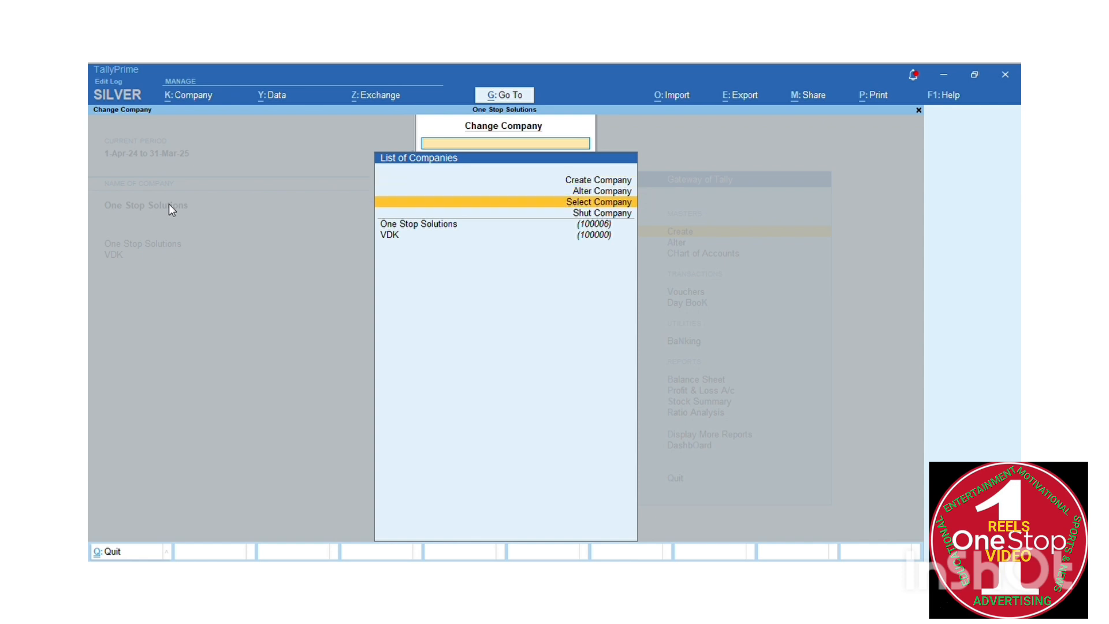
key("Escape")
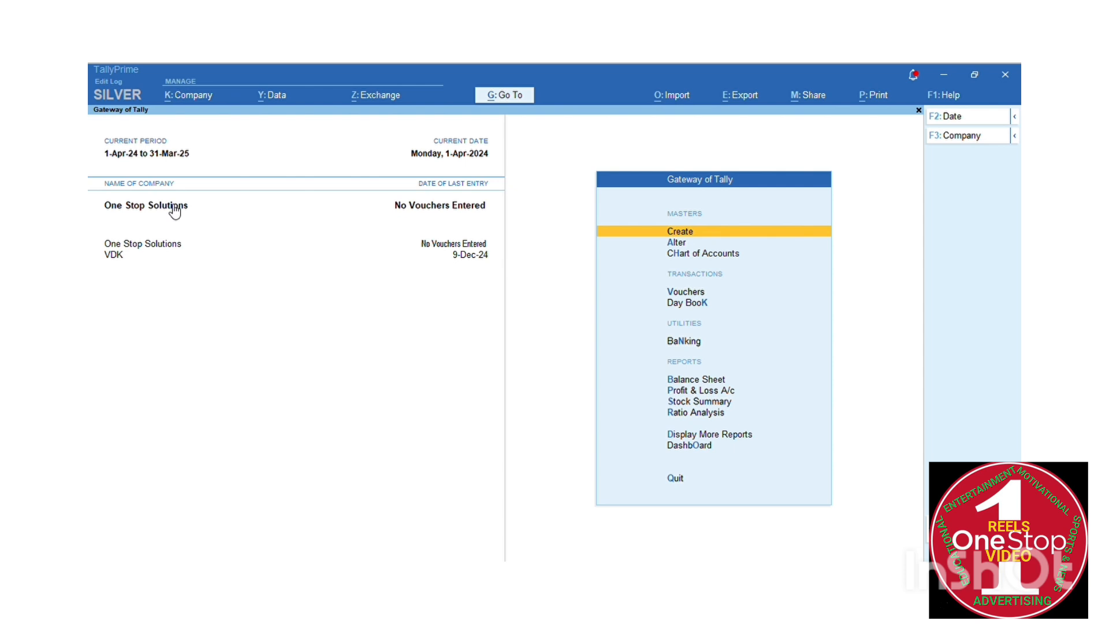
Select One Stop Solutions from the stored companies list as the current company
left_click(171, 206)
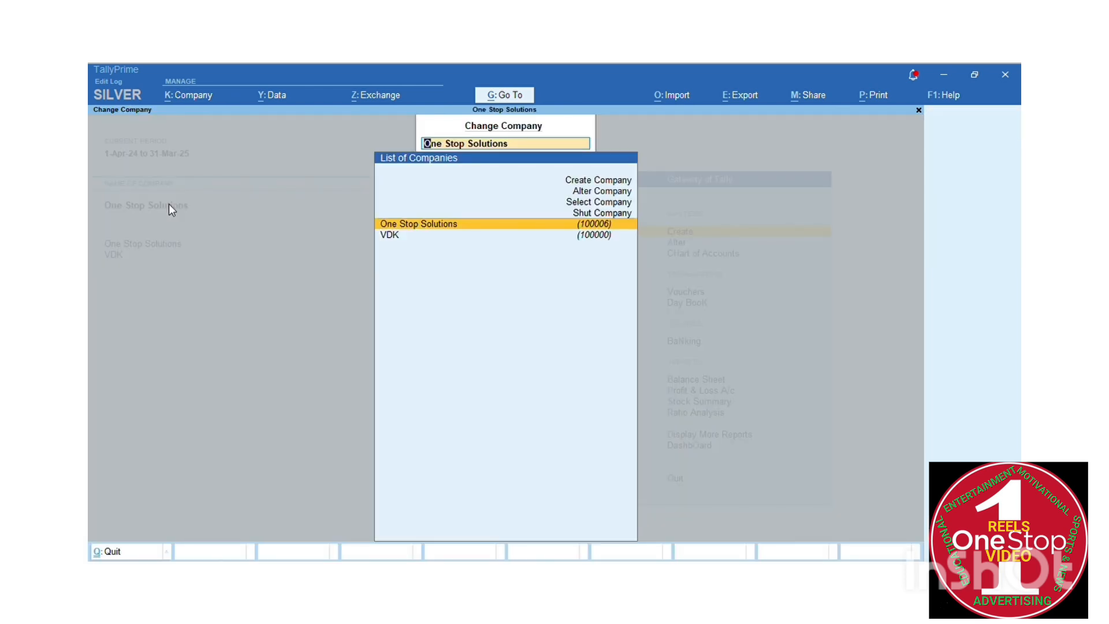
key("Up")
key("Up")
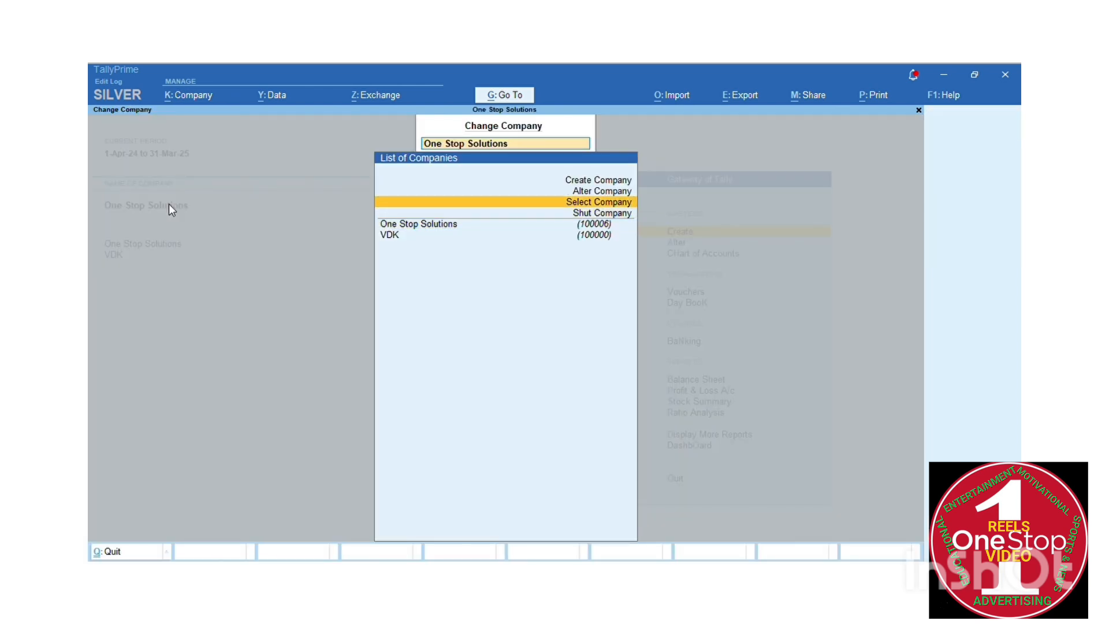
key("Return")
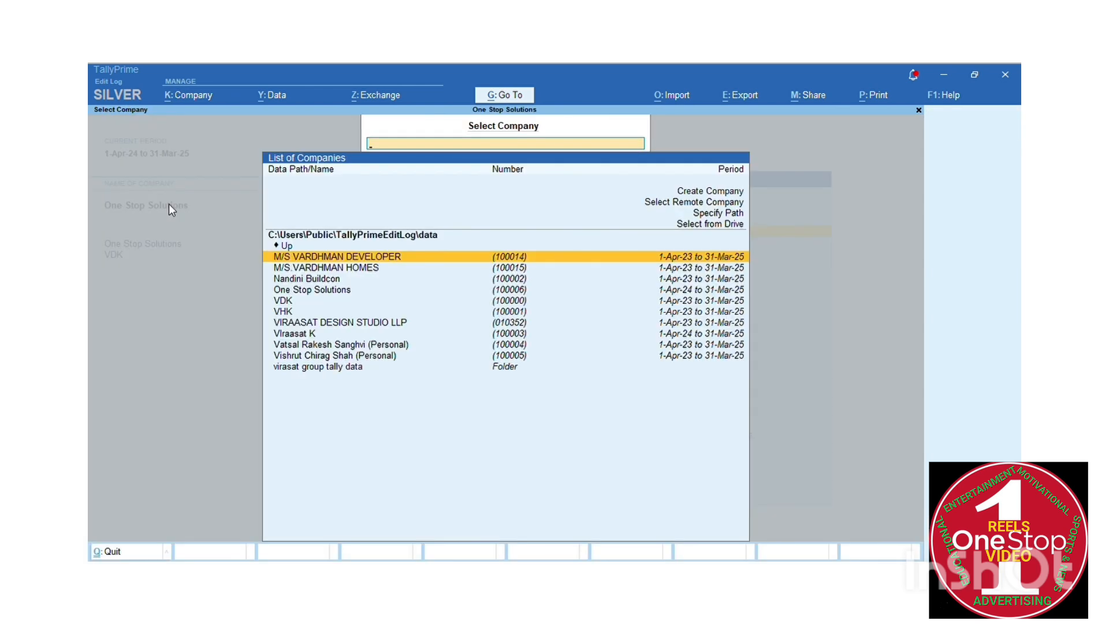
key("Down")
key("Down")
key("Down")
key("Down")
key("Up")
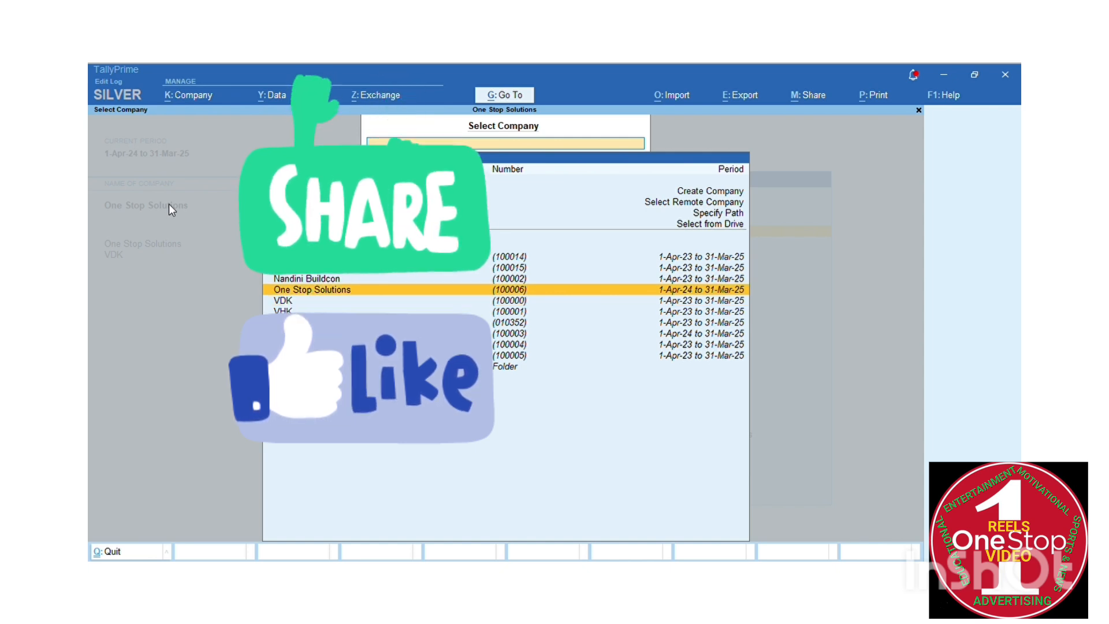
key("Return")
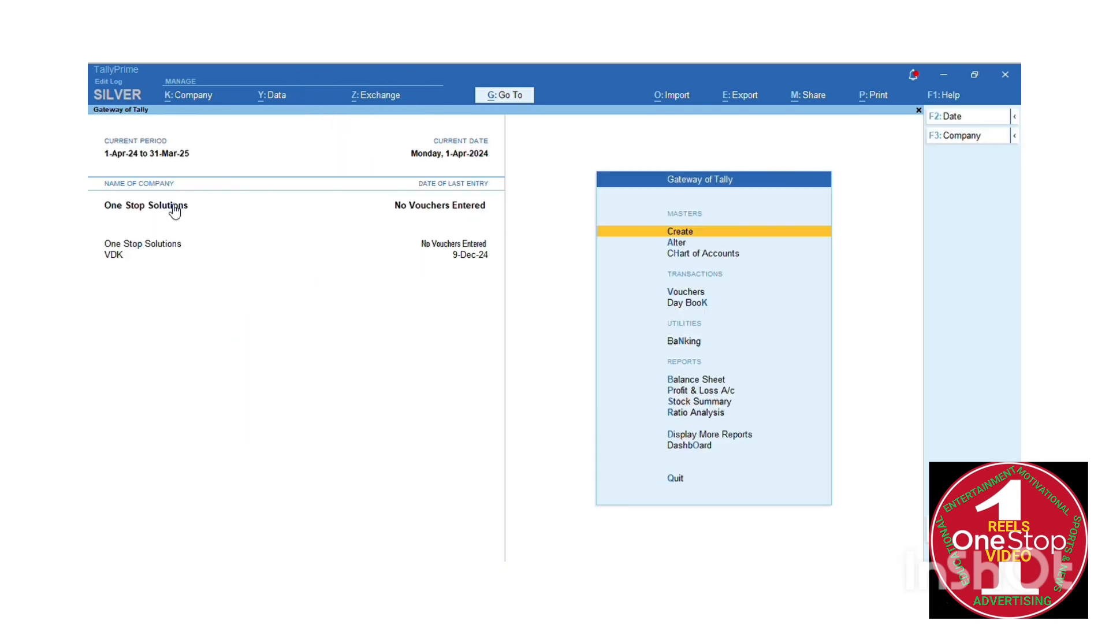
key("Down")
key("Down")
key("Down")
key("Down")
key("Down")
key("Down")
key("Down")
key("Down")
key("Down")
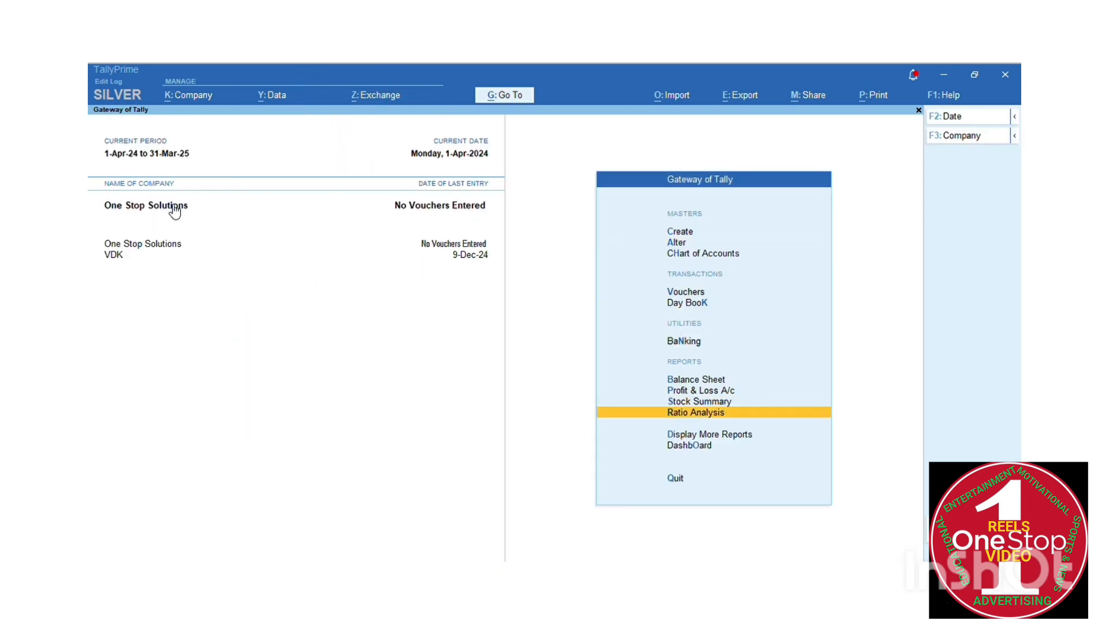
key("Up")
key("Up")
key("Up")
key("Up")
key("Up")
key("Up")
key("Up")
key("Up")
key("Up")
key("Down")
key("Down")
key("Down")
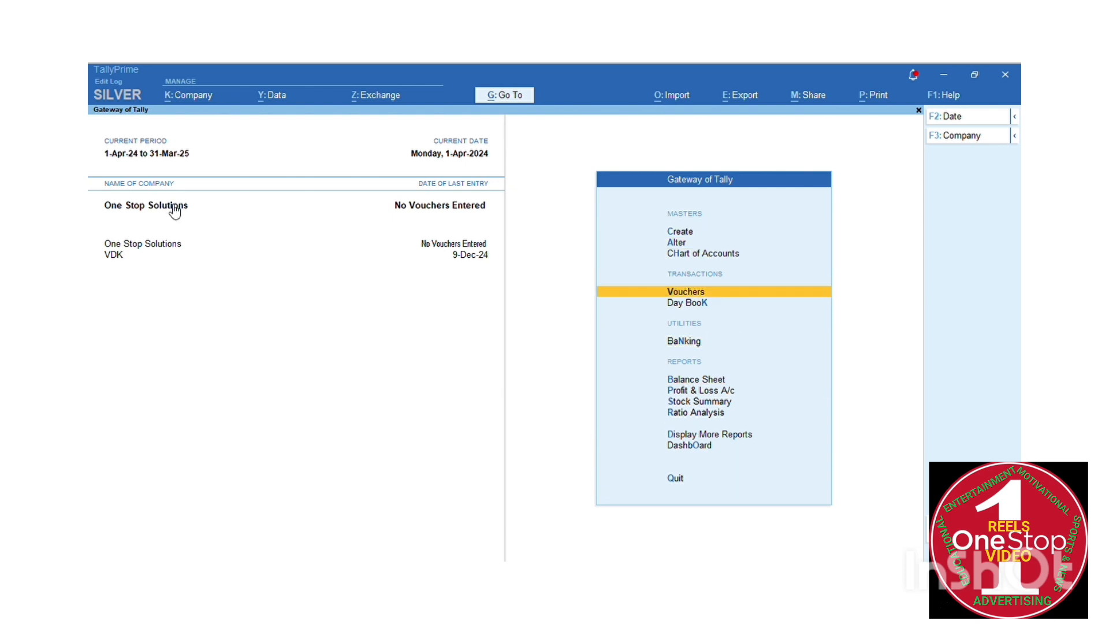
key("Down")
key("Down")
key("Down")
key("Down")
key("Down")
key("Down")
key("Up")
key("Up")
key("Up")
key("Up")
key("Up")
key("Up")
key("Up")
key("Down")
key("Down")
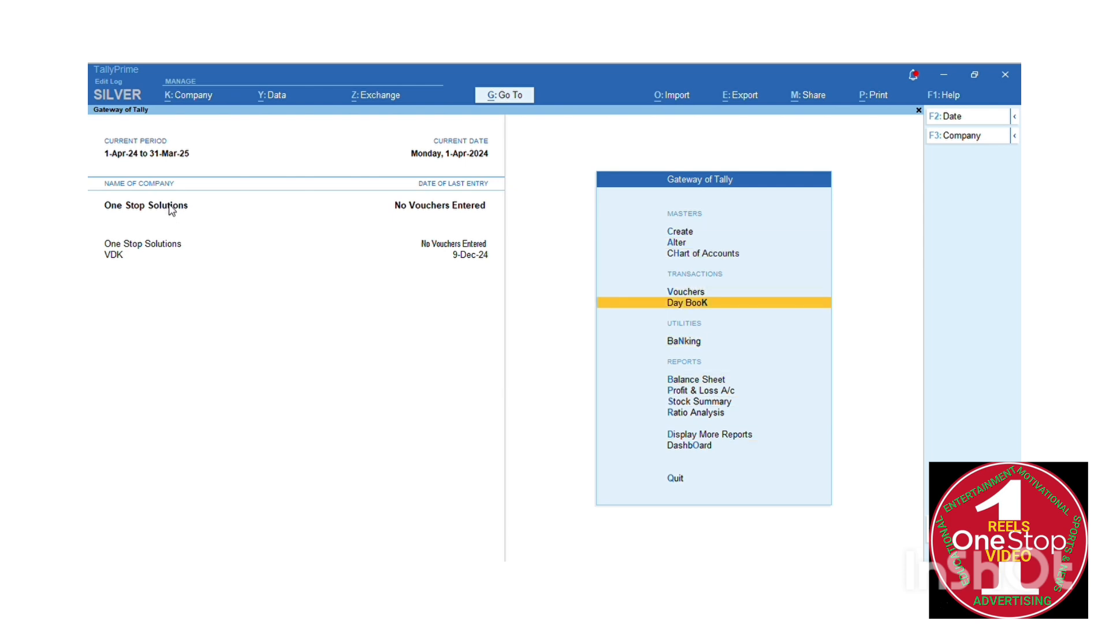
key("Down")
key("Down")
key("Down")
key("Down")
key("Down")
key("Down")
key("Down")
key("Down")
key("Down")
key("Down")
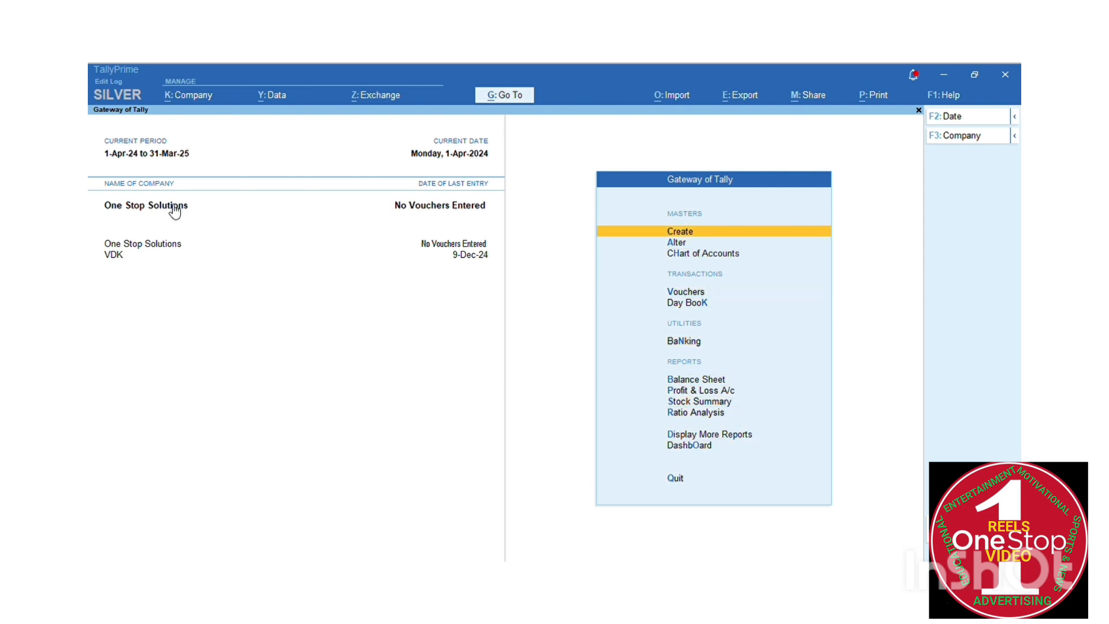
key("Down")
key("Down")
key("Down")
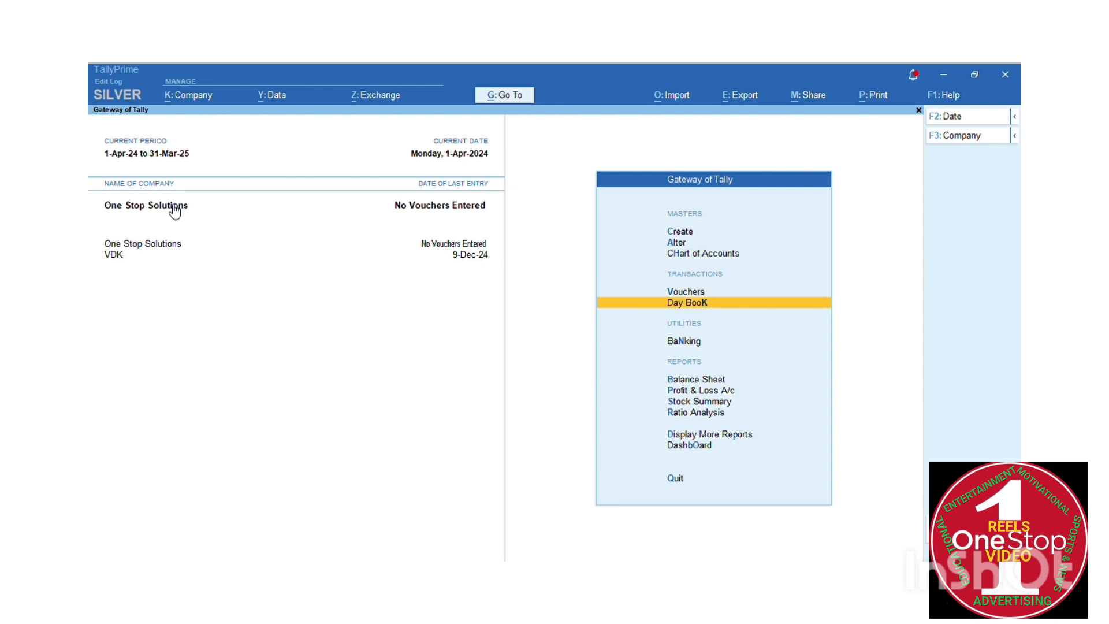
key("Down")
key("Down")
key("Down")
key("Down")
key("Down")
key("Down")
key("Down")
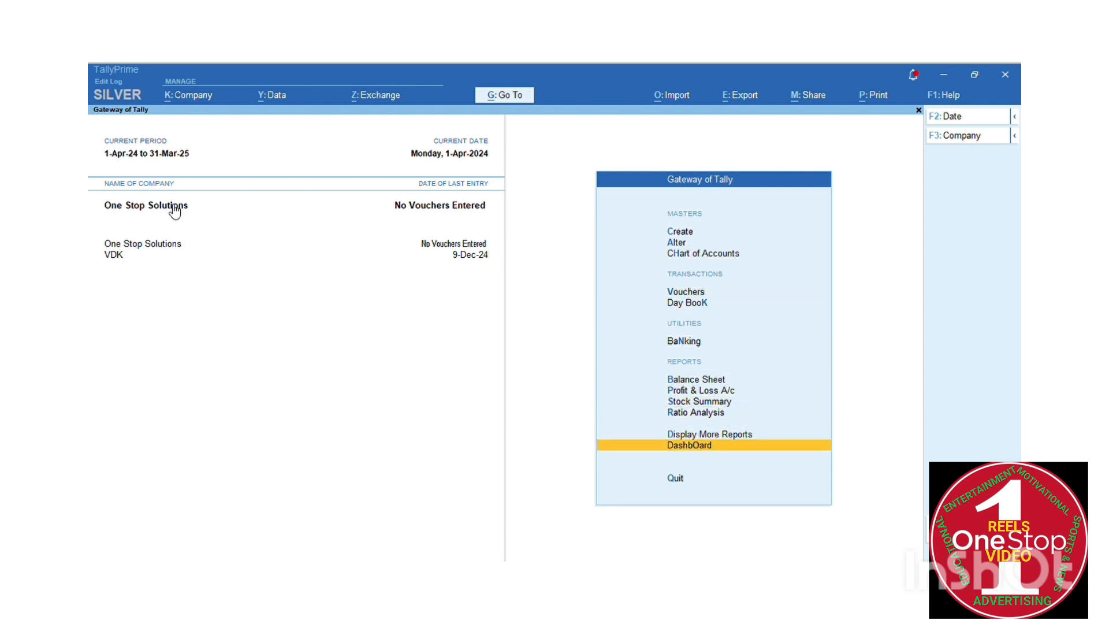
key("Down")
key("Up")
key("Up")
key("Up")
key("Up")
key("Up")
key("Up")
key("Up")
key("Up")
key("Up")
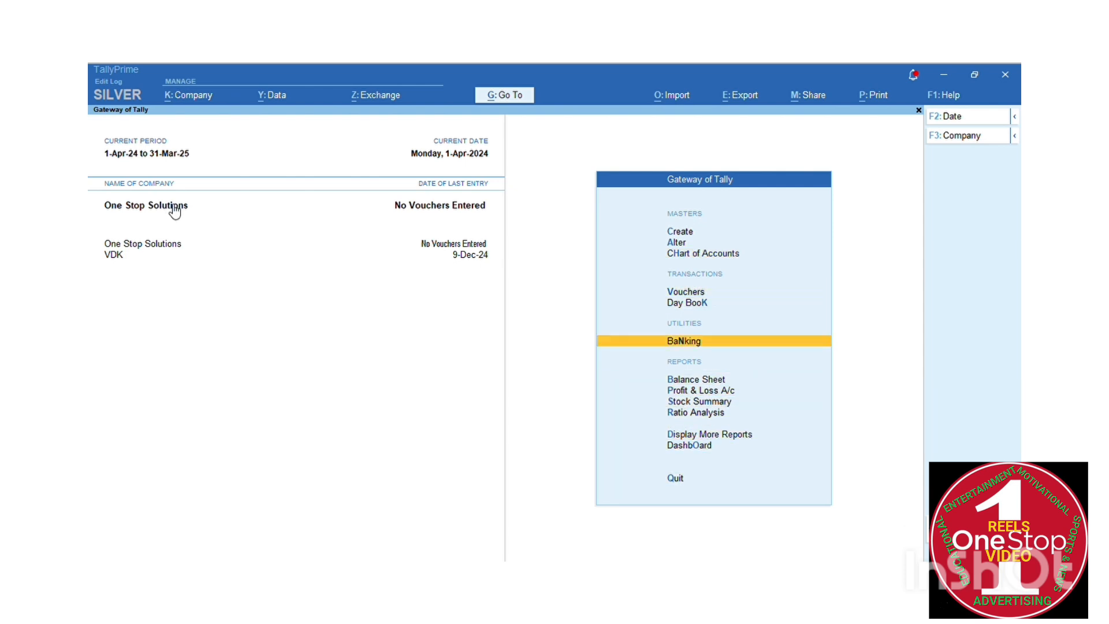
key("Up")
key("Up")
key("Up")
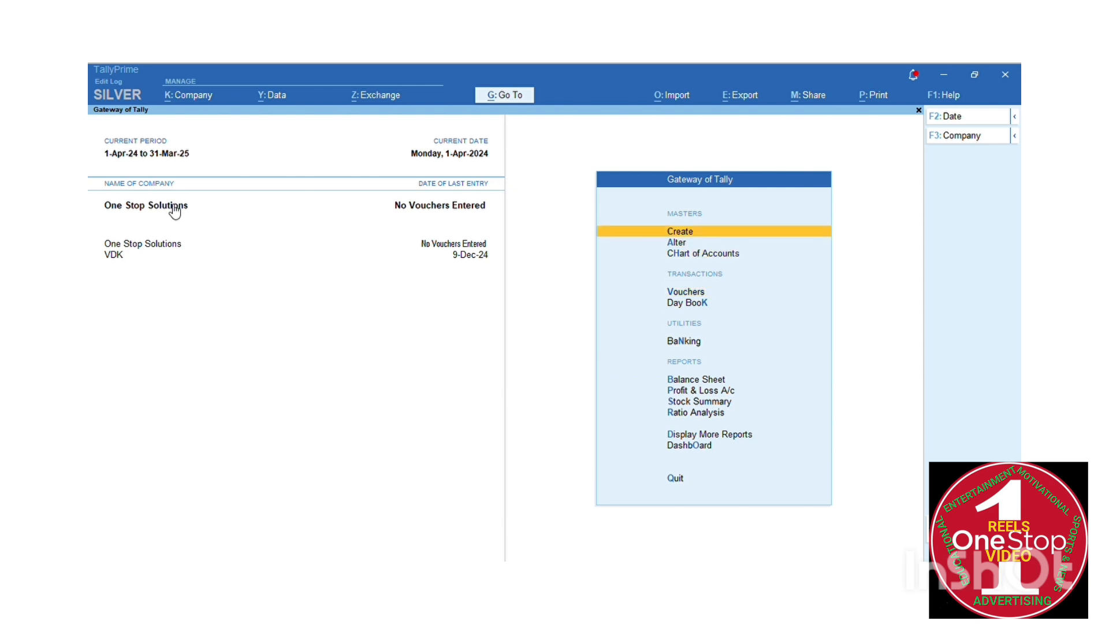
key("Down")
key("Down")
key("Down")
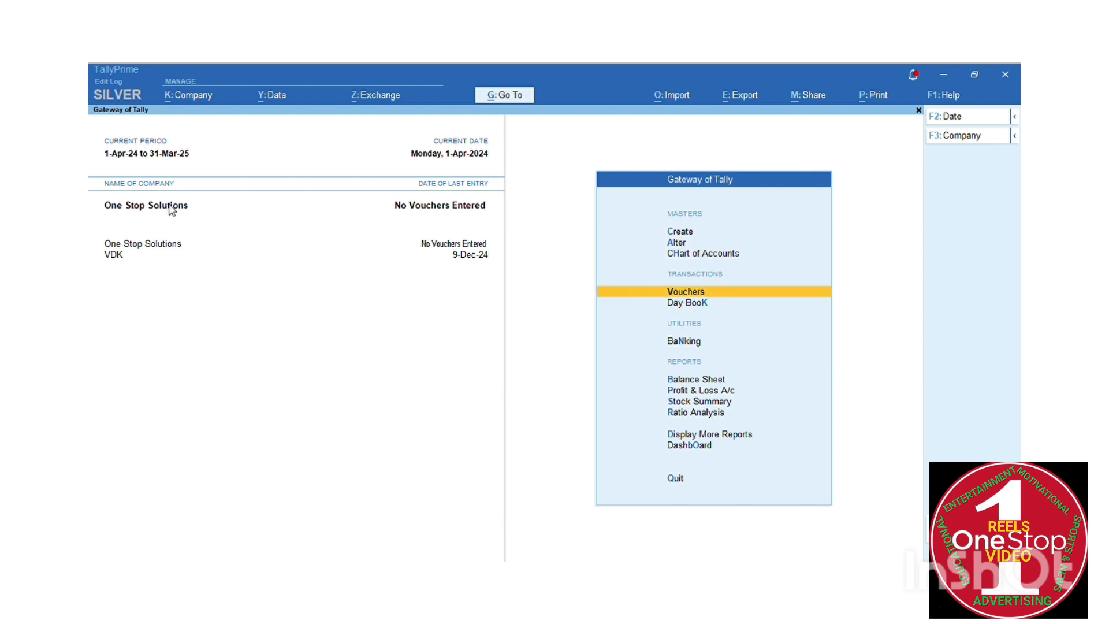
key("Down")
key("Down")
key("Down")
key("Down")
key("Down")
key("Down")
key("Down")
key("Down")
key("Down")
key("Down")
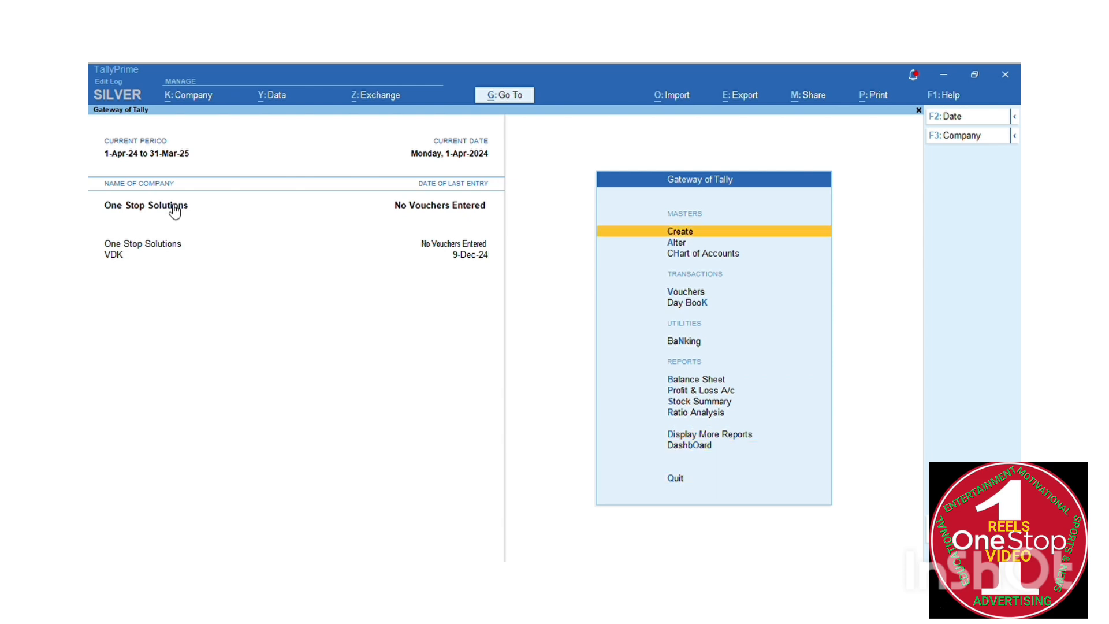
key("Down")
key("Down")
key("Down")
key("Down")
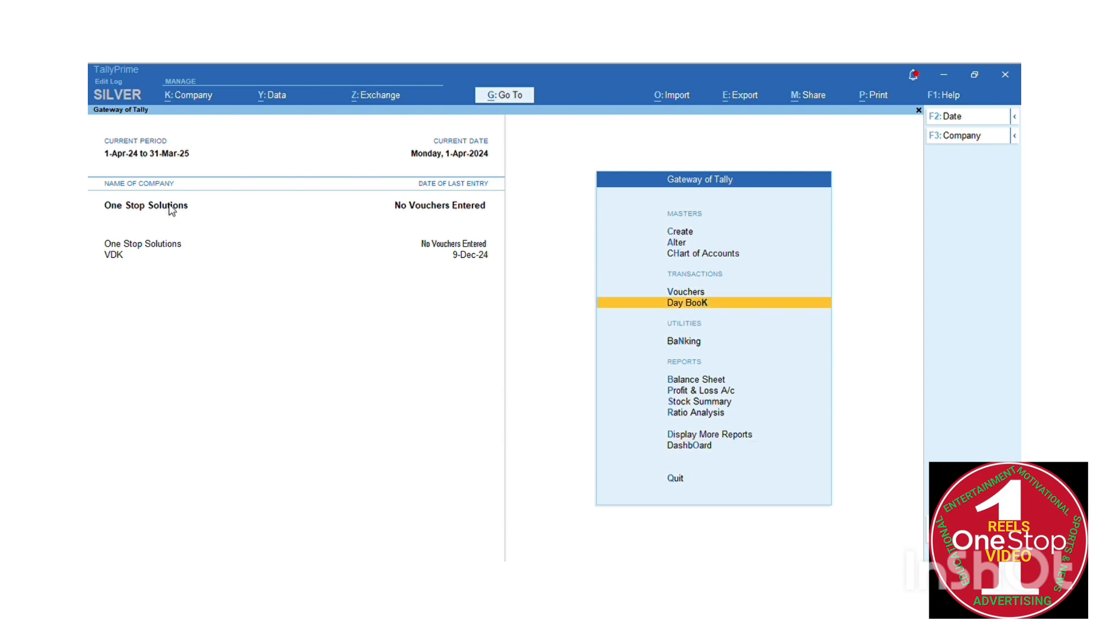
key("Down")
key("Down")
key("Down")
key("Down")
key("Down")
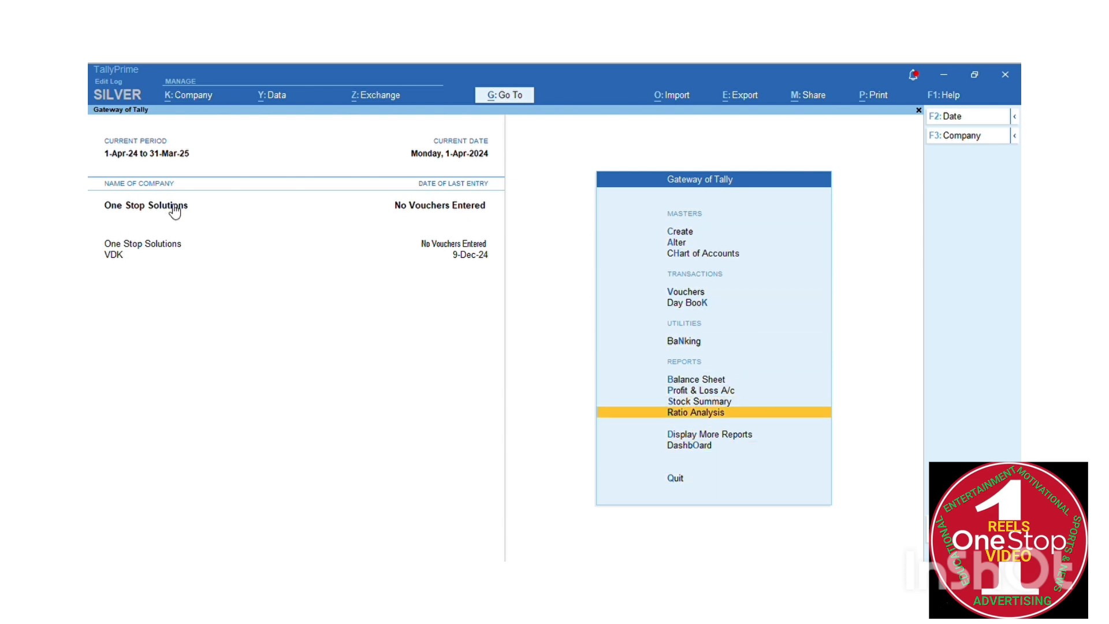
key("Down")
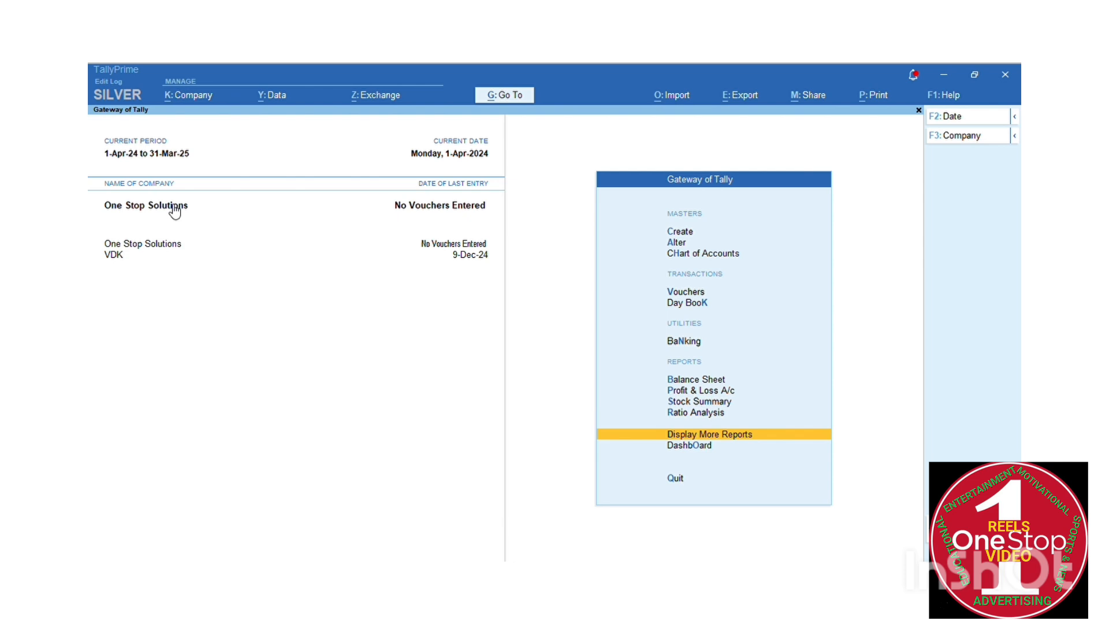
key("Down")
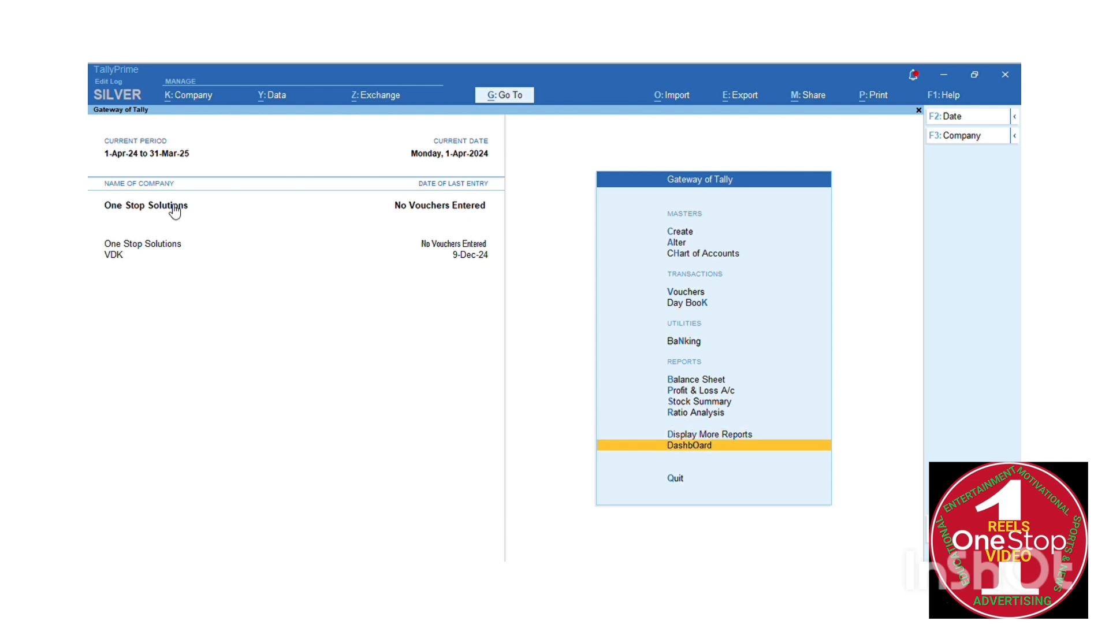
key("Down")
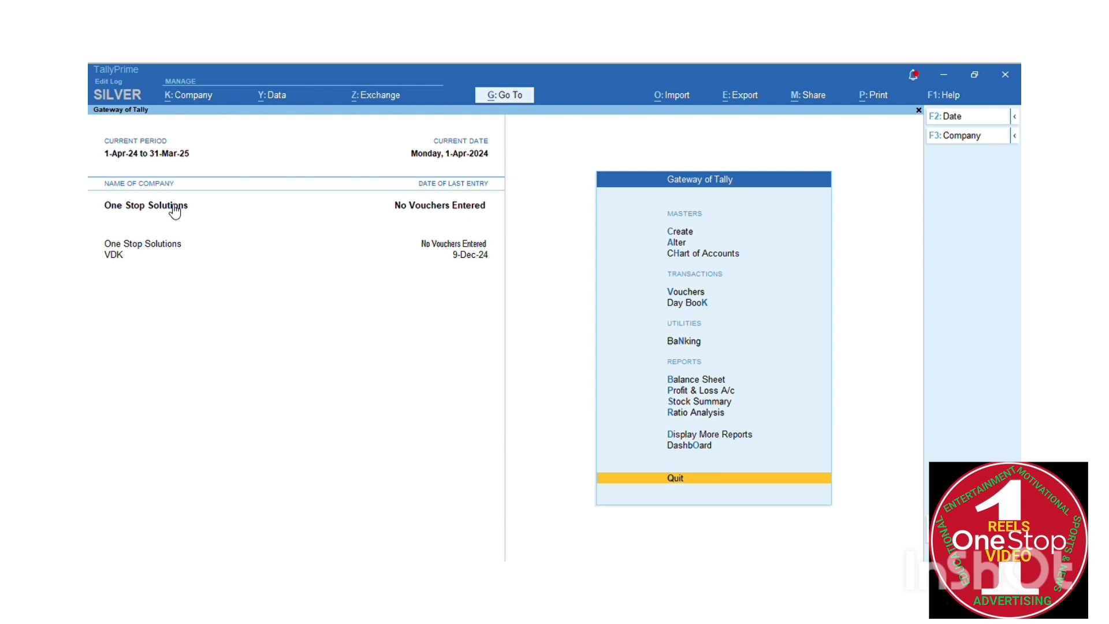
key("Down")
key("Down")
key("Down")
key("Down")
key("Down")
key("Down")
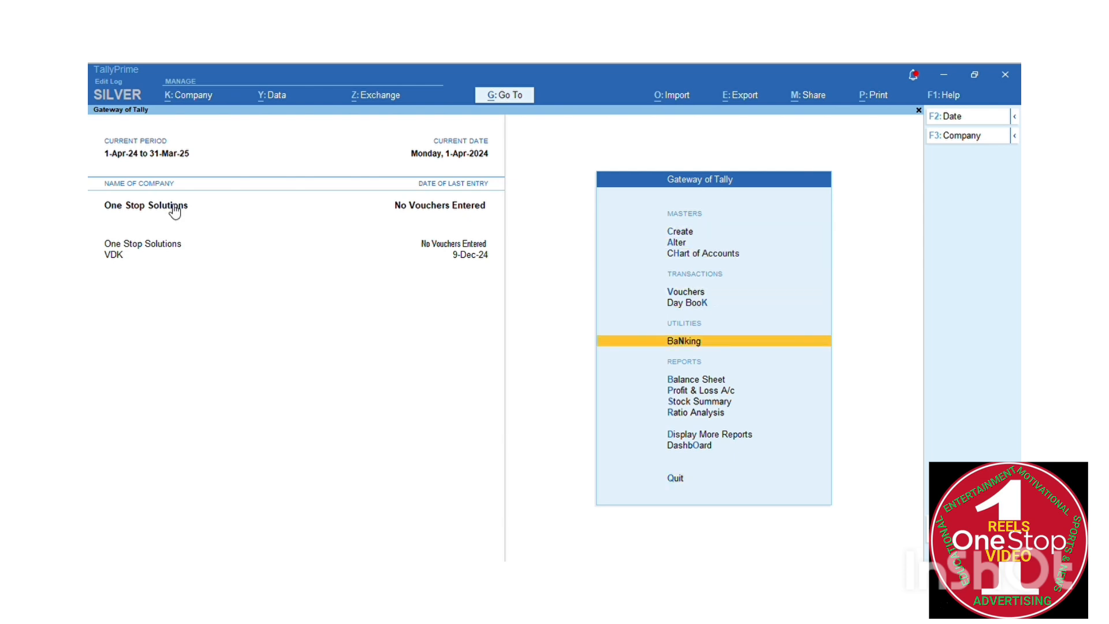
key("Down")
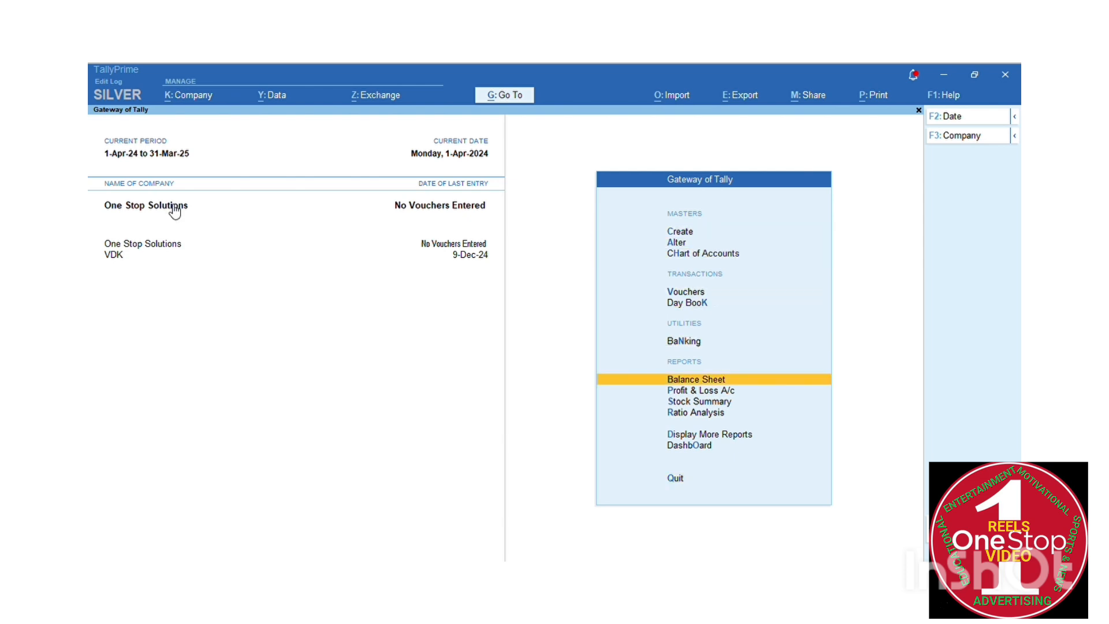
key("Down")
key("Down")
key("Down")
key("Down")
key("Down")
key("Down")
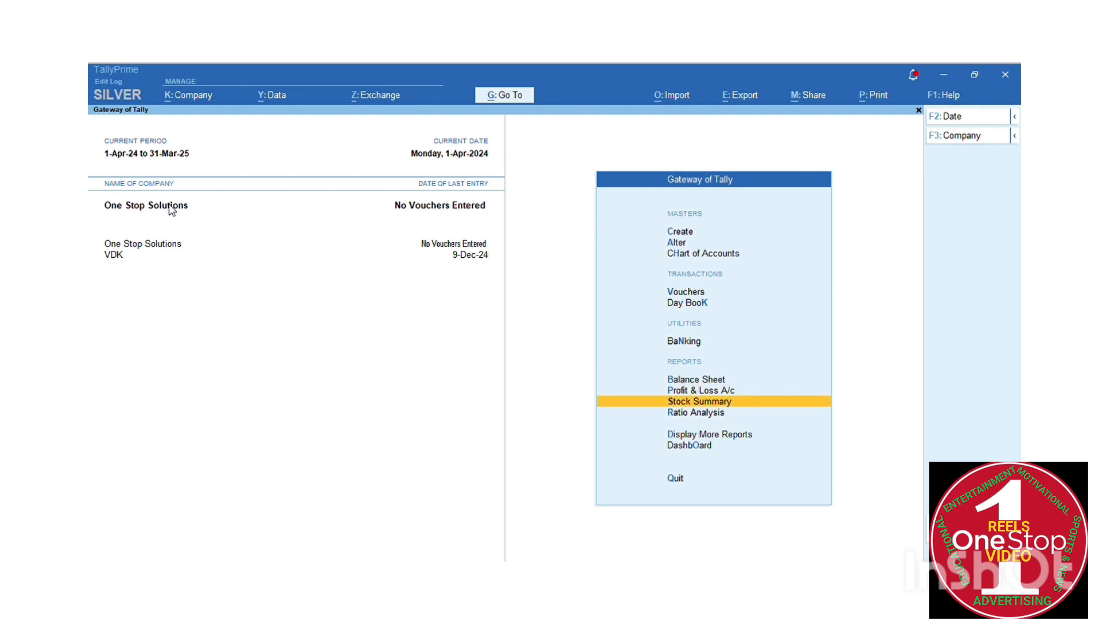
key("Down")
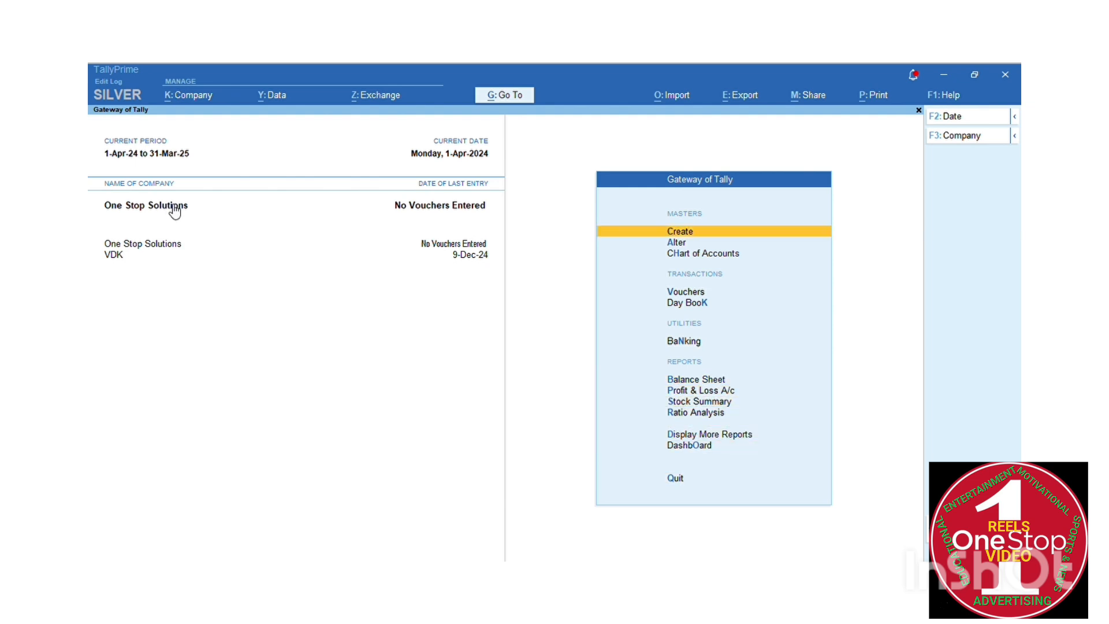
key("Down")
key("Down")
key("Down")
key("Down")
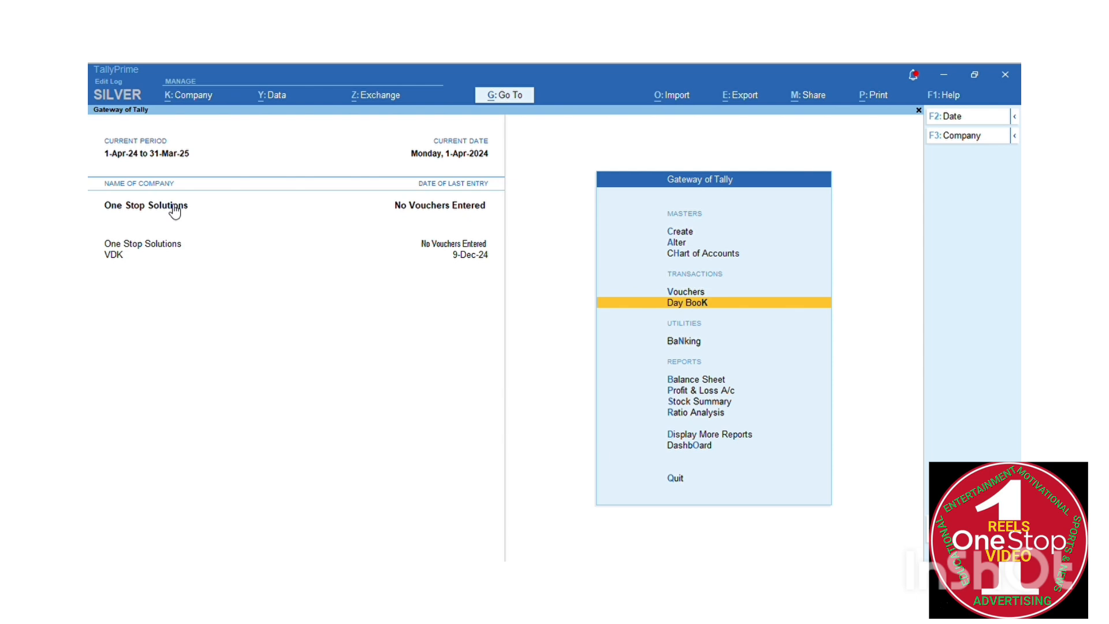
key("Down")
key("Down")
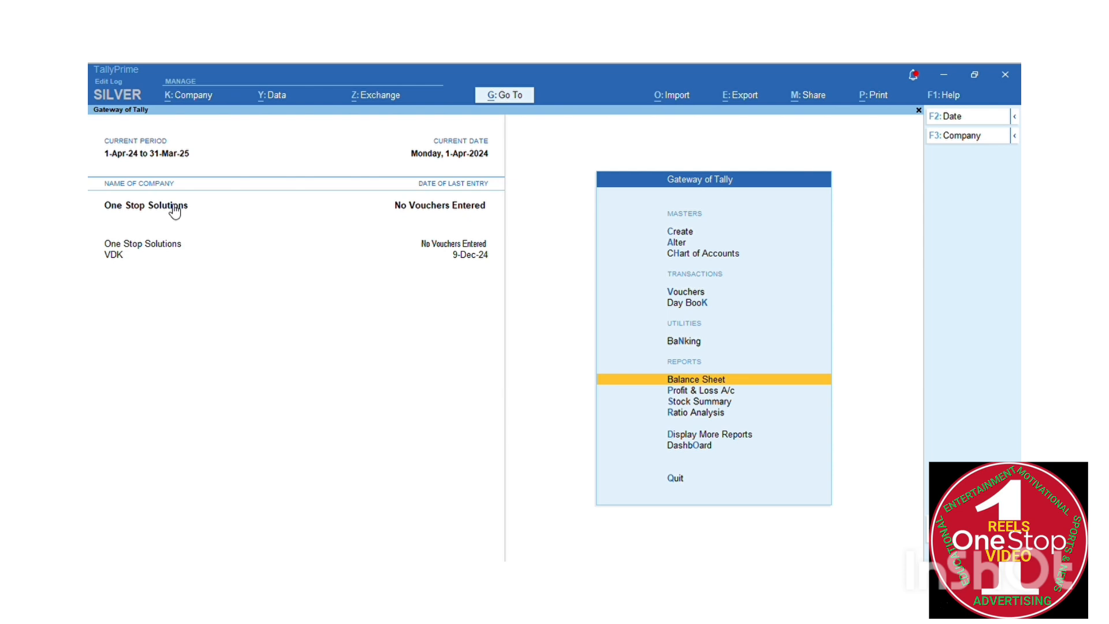
key("Down")
key("Down")
key("Down")
key("Down")
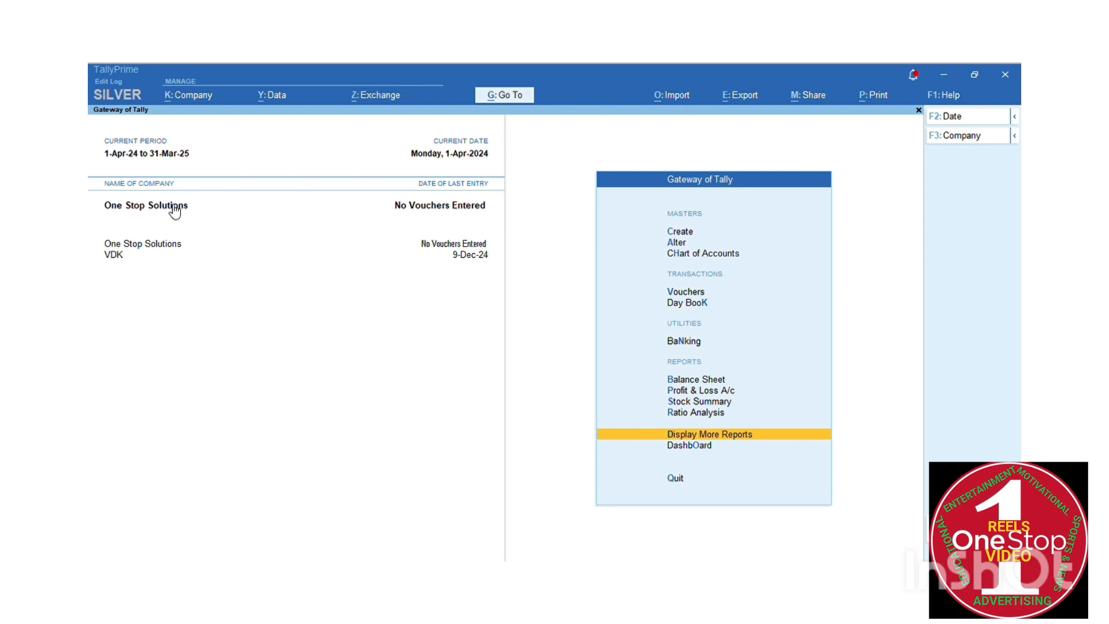
Browse the Gateway of Tally menu options down to Display More Reports
key("Down")
key("Down")
key("Down")
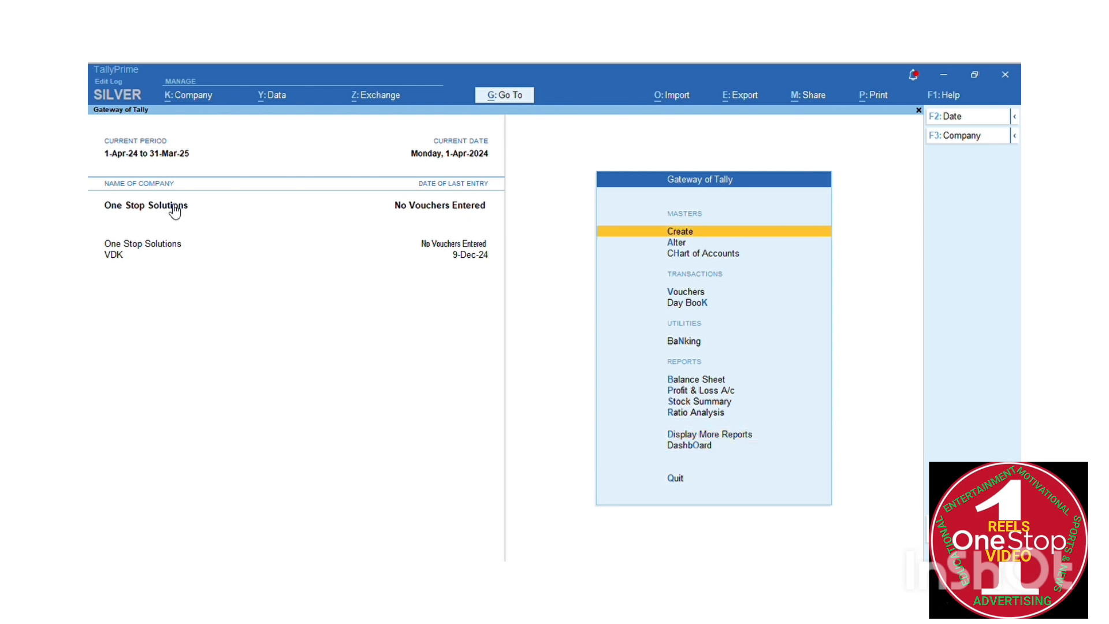
key("Down")
key("Down")
key("Down")
key("Down")
key("Down")
key("Down")
key("Down")
key("Down")
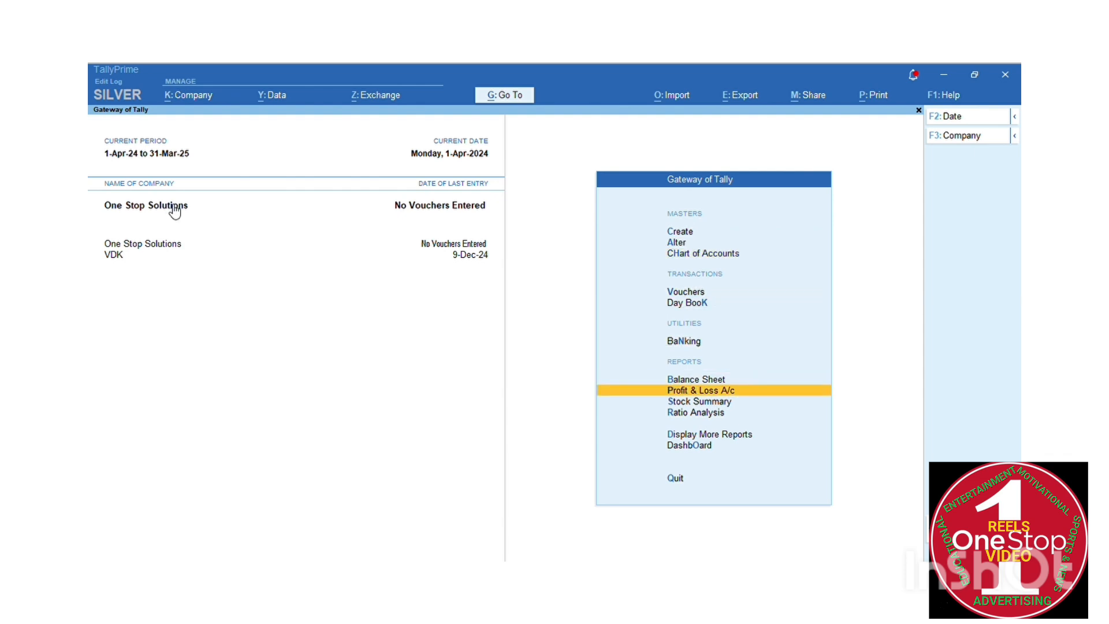
key("Down")
key("Down")
key("Down")
key("Down")
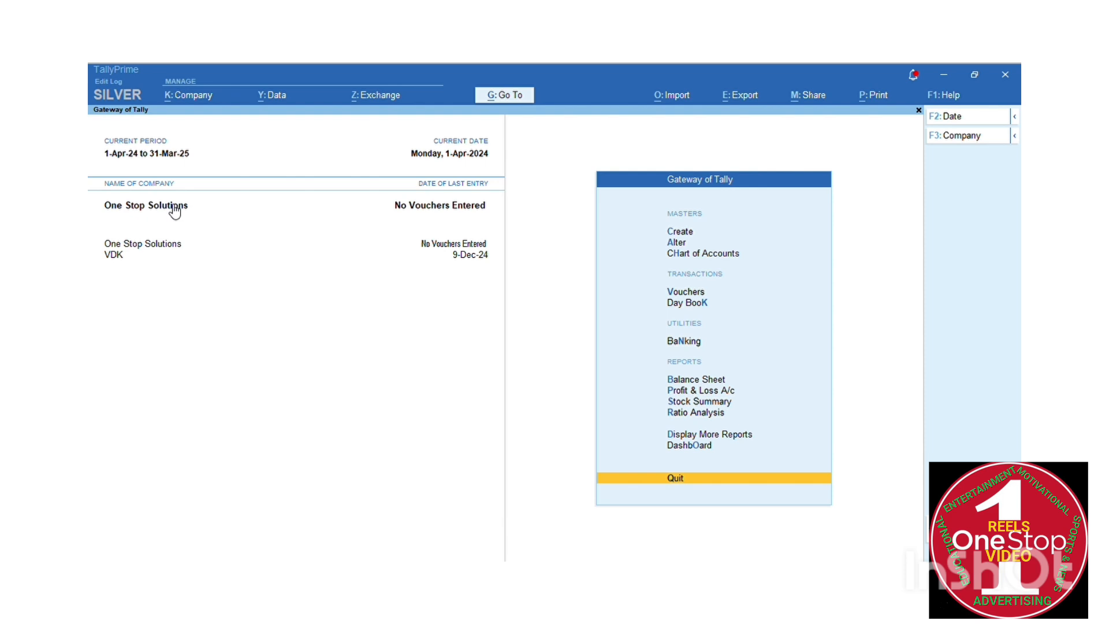
key("Up")
key("Up")
key("Down")
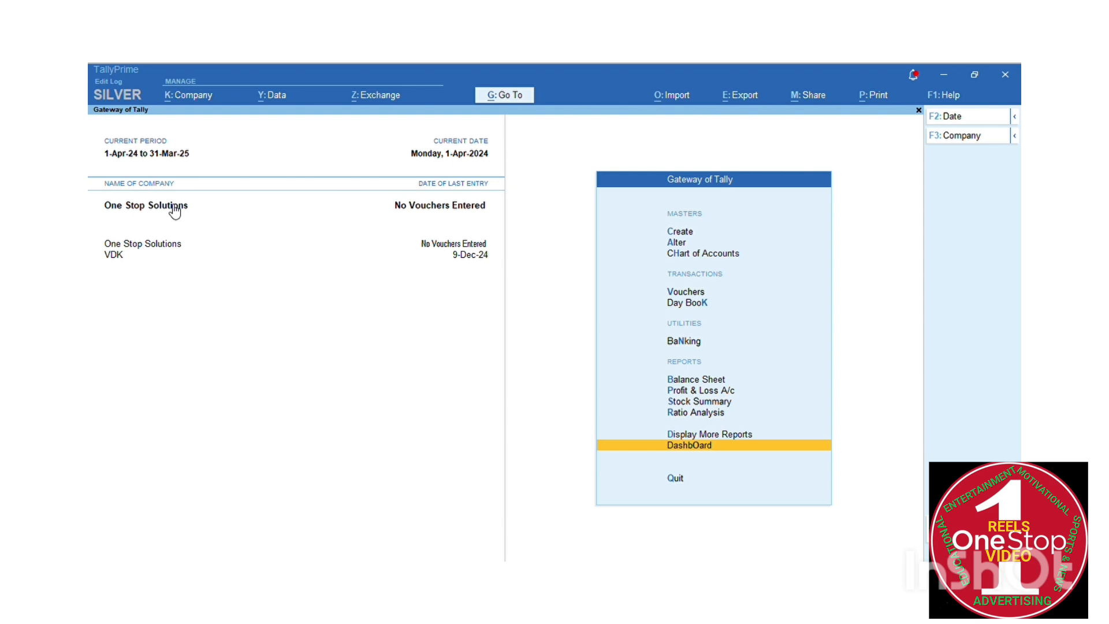
key("Down")
key("Down")
key("Down")
key("Down")
key("Down")
key("Down")
key("Down")
key("Down")
key("Down")
key("Down")
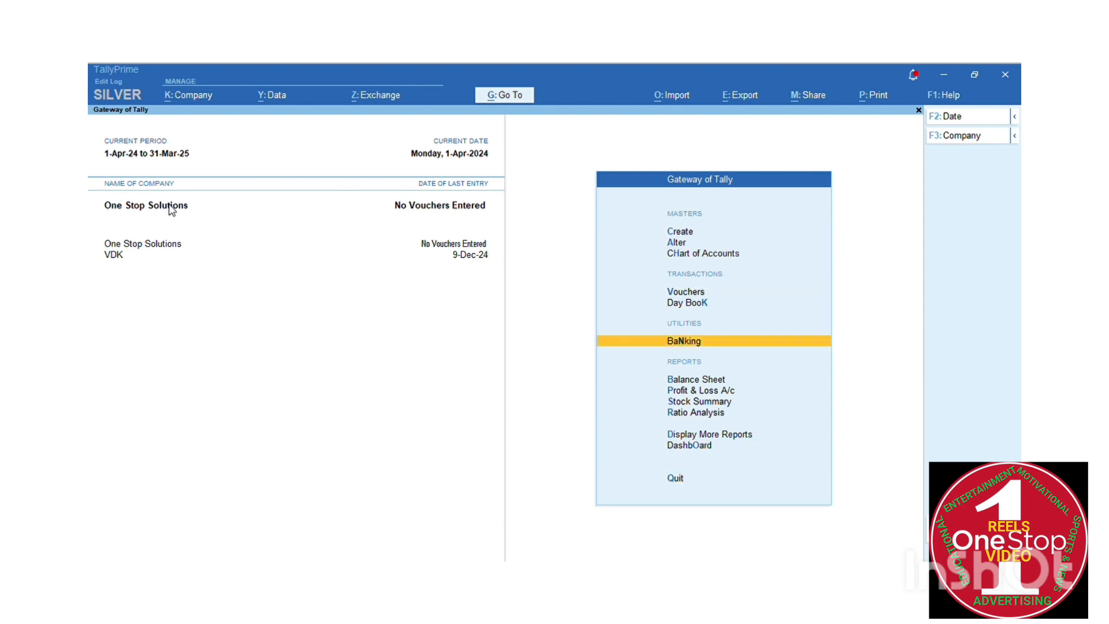
key("Down")
key("Down")
key("Down")
key("Down")
key("Down")
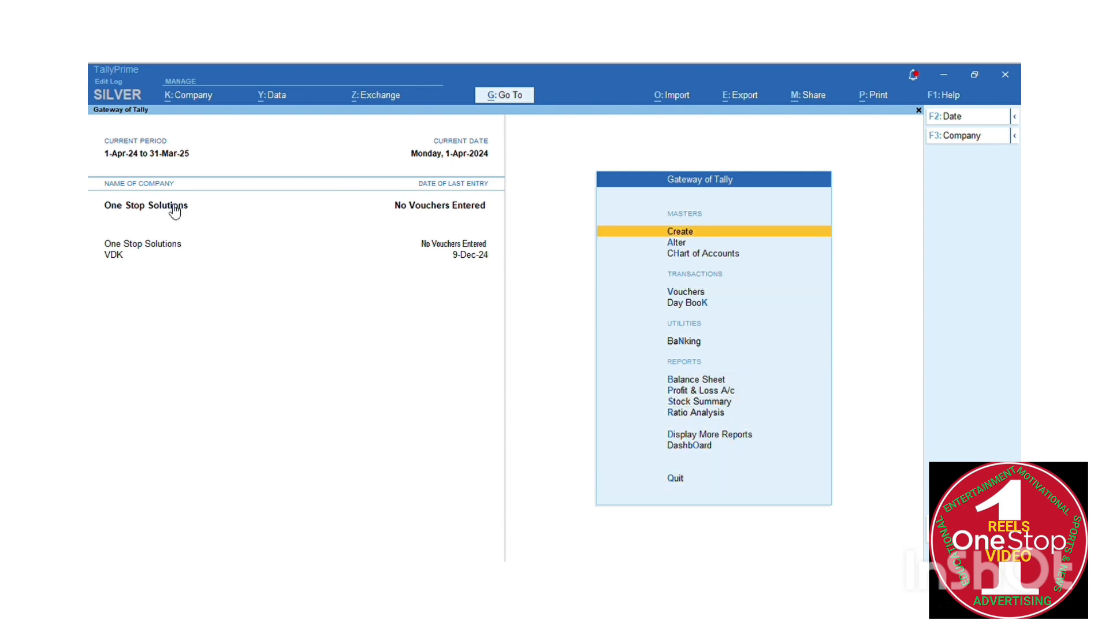
key("Down")
key("Down")
key("Down")
key("Down")
key("Down")
key("Down")
key("Down")
key("Down")
key("Down")
key("Down")
key("Down")
key("Down")
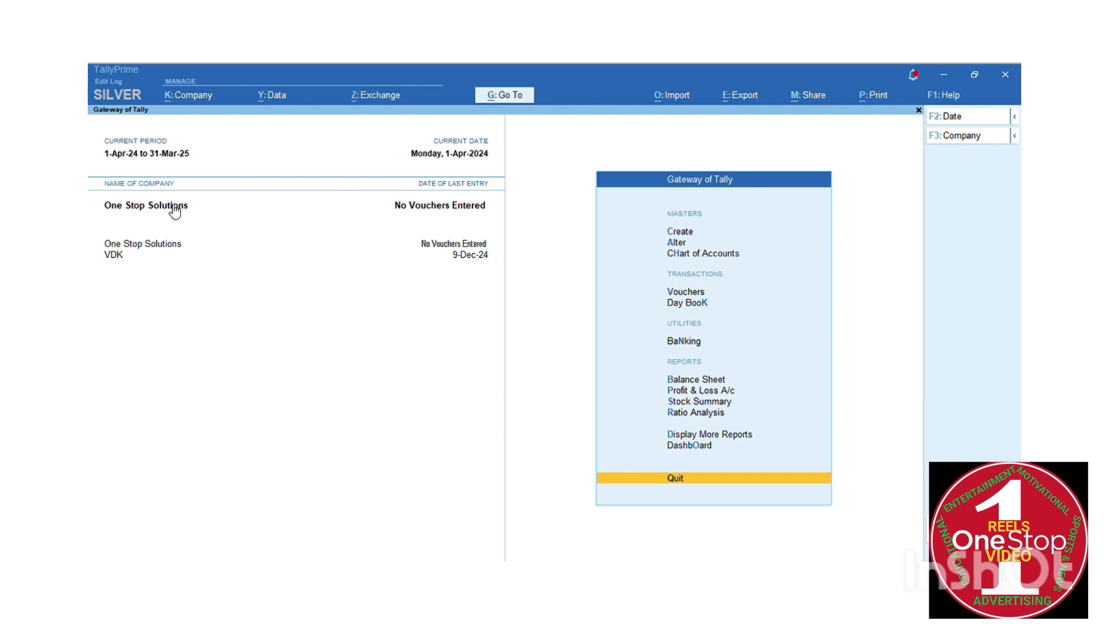
key("Up")
key("Up")
key("Up")
key("Up")
key("Up")
key("Up")
key("Up")
key("Up")
key("Up")
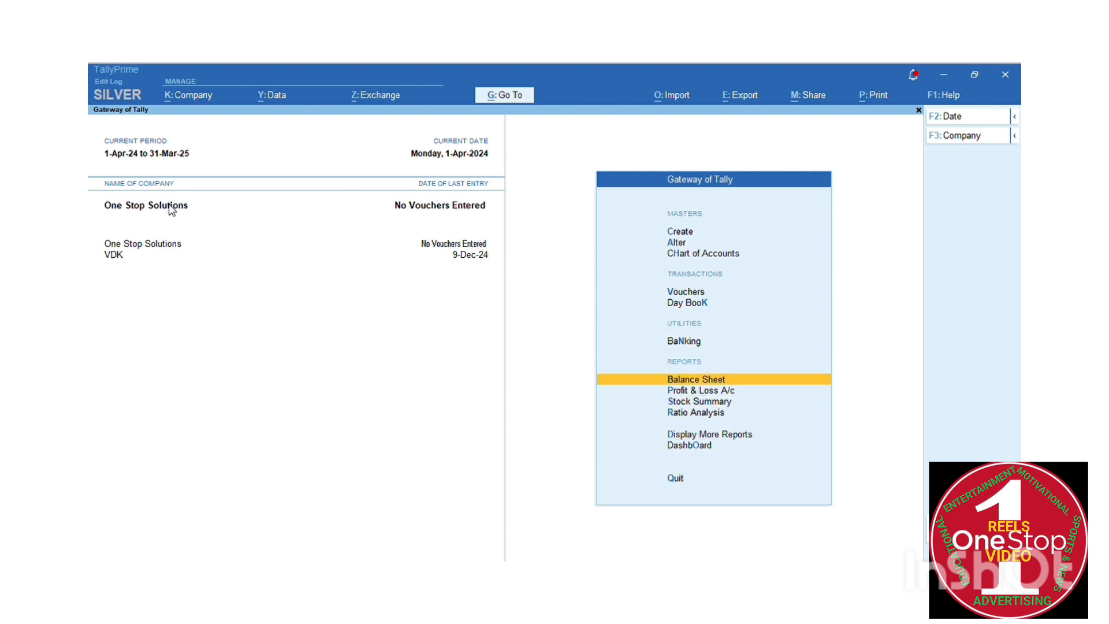
key("Up")
key("Up")
key("Down")
key("Down")
key("Down")
key("Down")
key("Down")
key("Down")
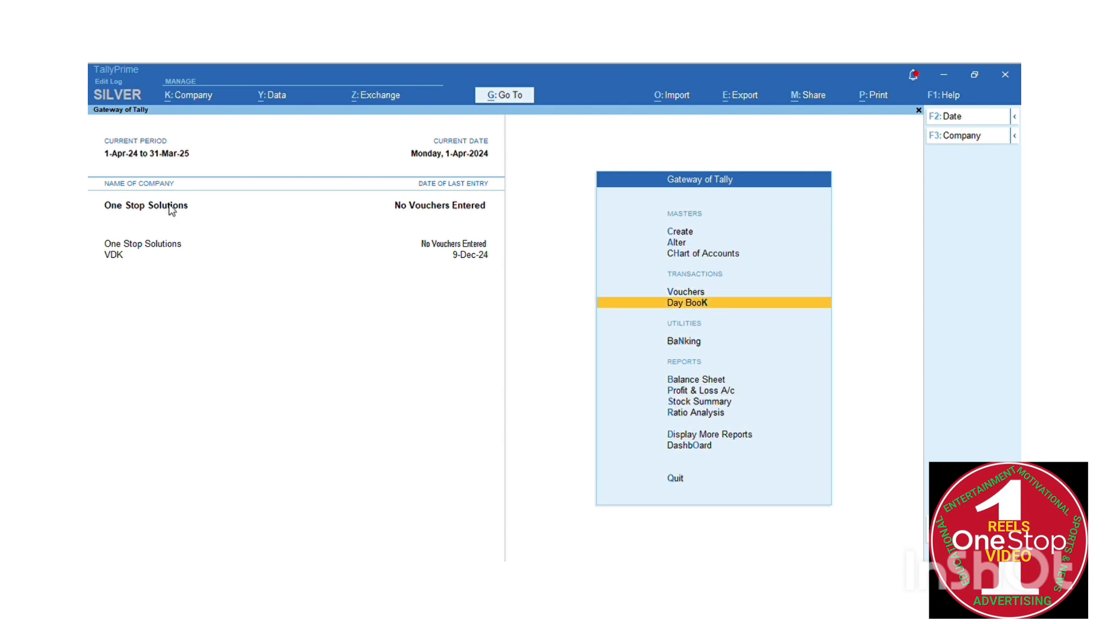
key("Down")
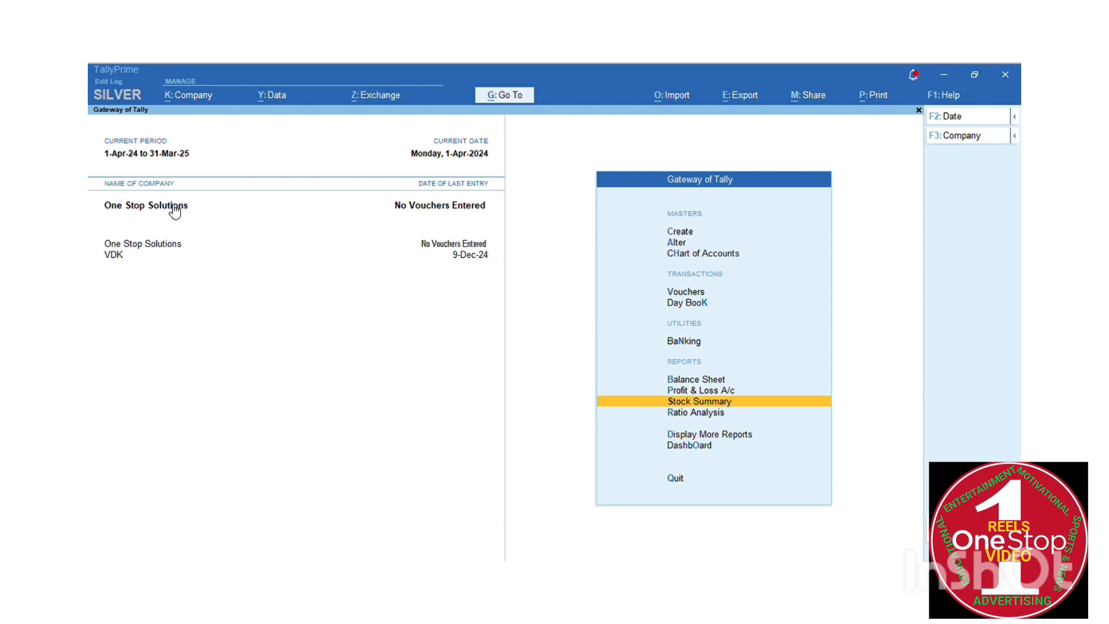
key("Down")
key("Down")
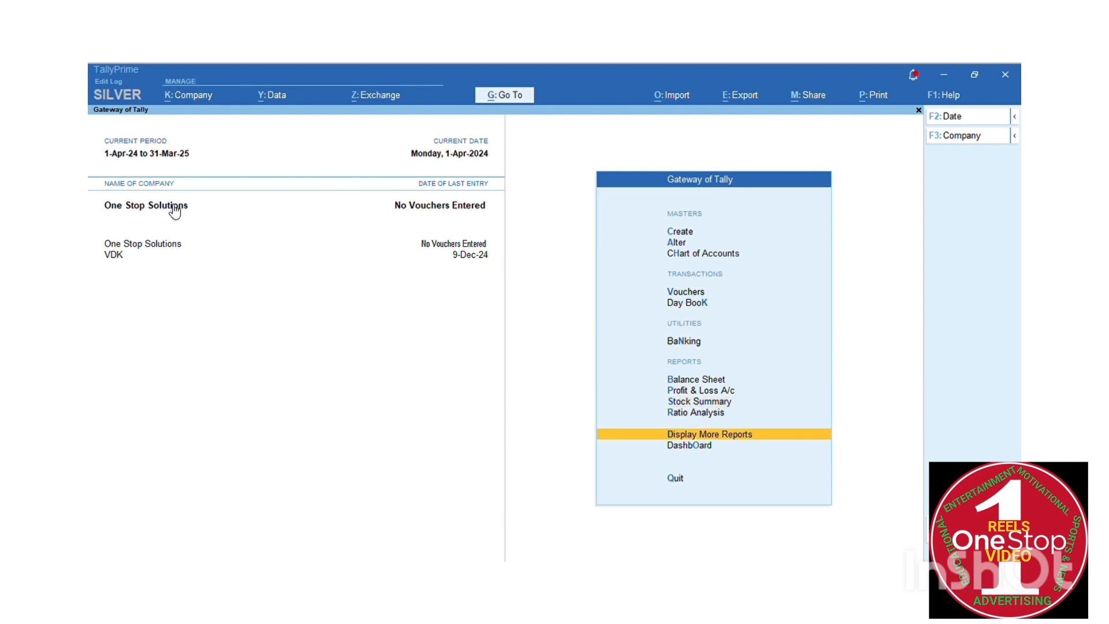
Open Display More Reports, view Statutory Reports' GST and MSME entries, then return to Gateway of Tally
key("Return")
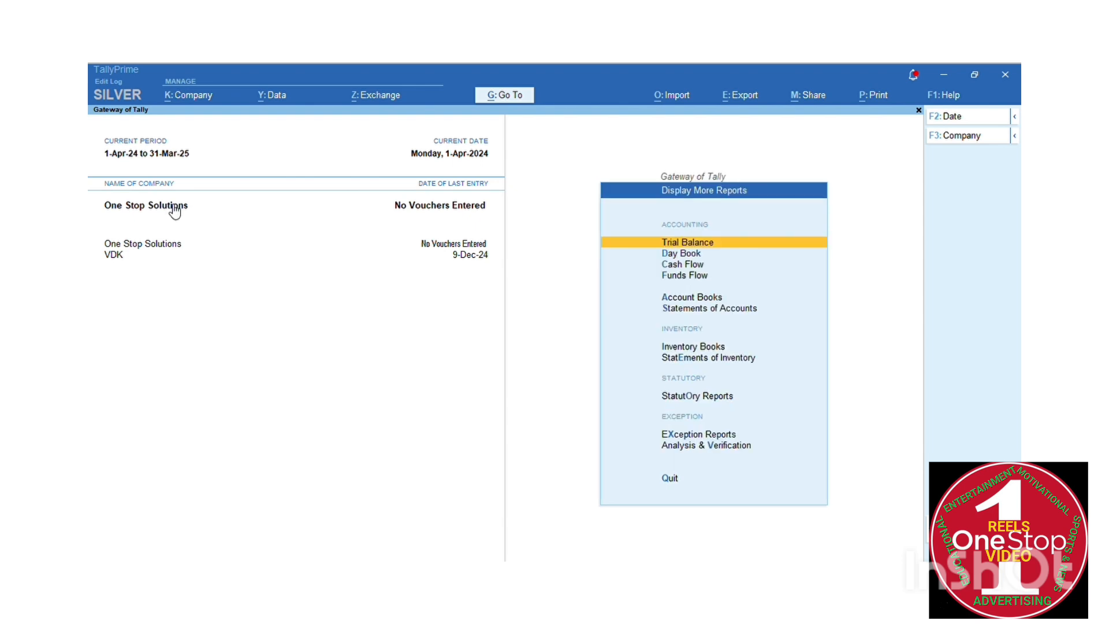
key("Down")
key("Down")
key("Down")
key("Down")
key("Down")
key("Down")
key("Down")
key("Down")
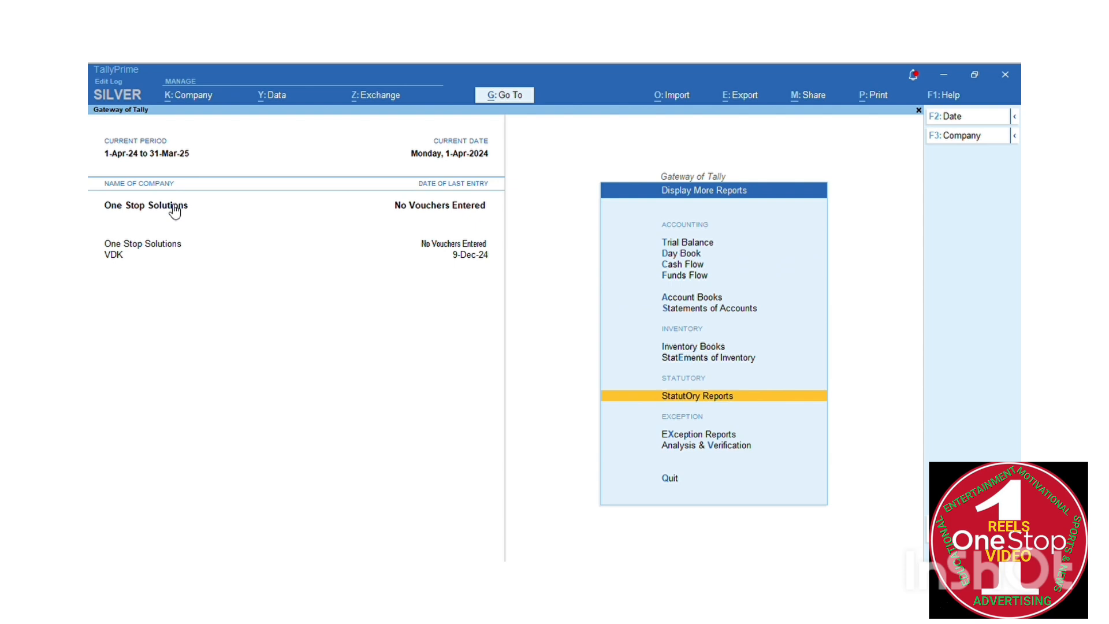
key("Return")
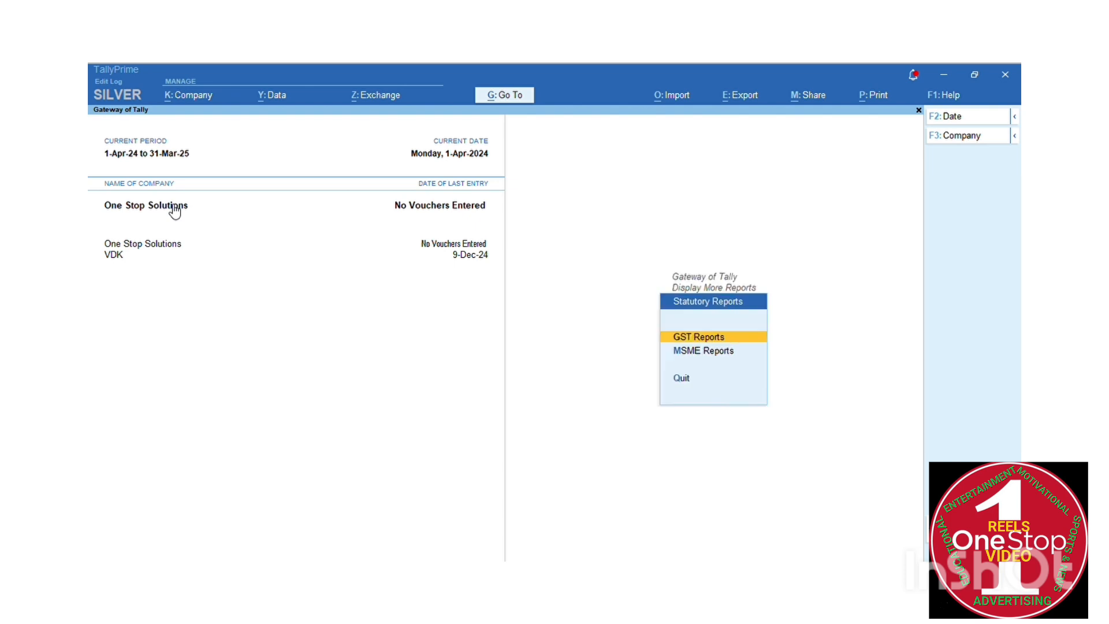
key("Down")
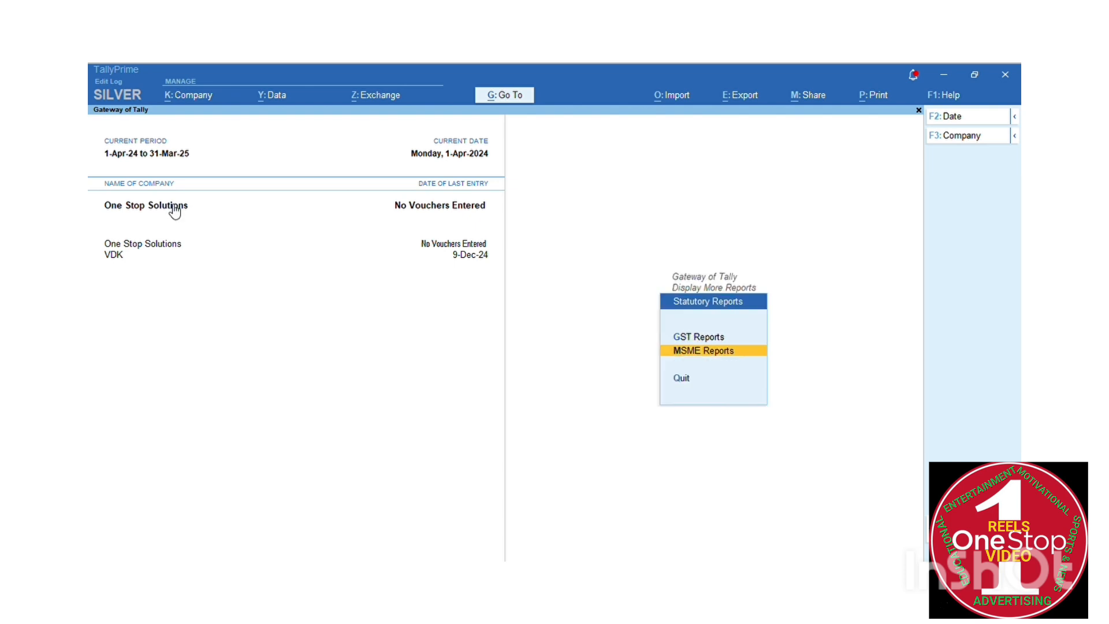
key("Escape")
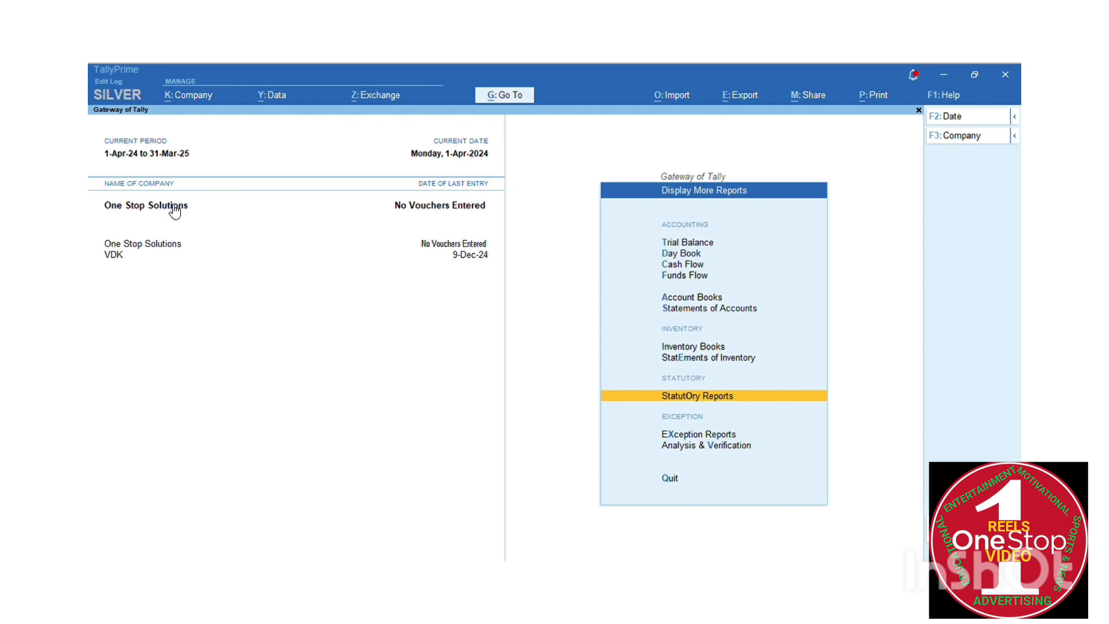
key("Escape")
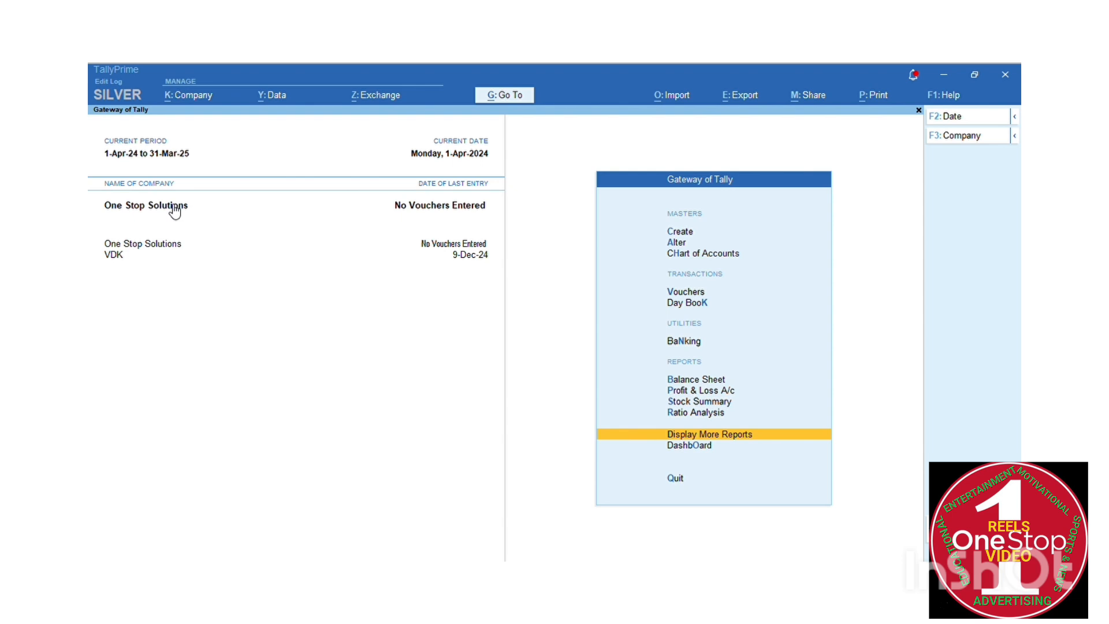
key("Down")
key("Down")
key("Down")
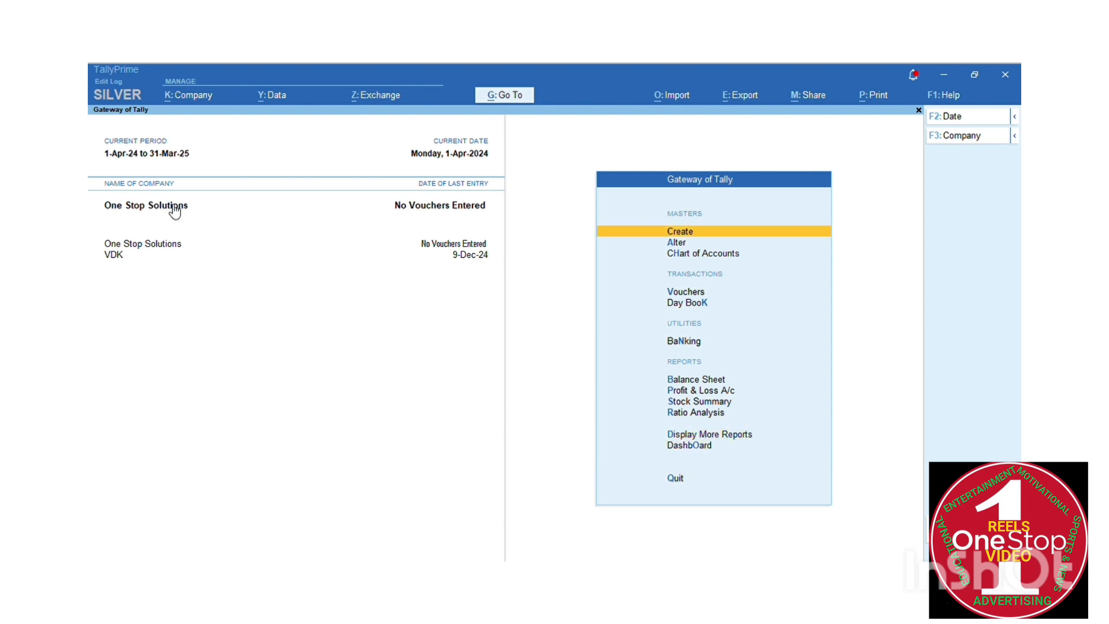
key("Down")
key("Down")
key("Down")
key("Down")
key("Down")
key("Down")
key("Down")
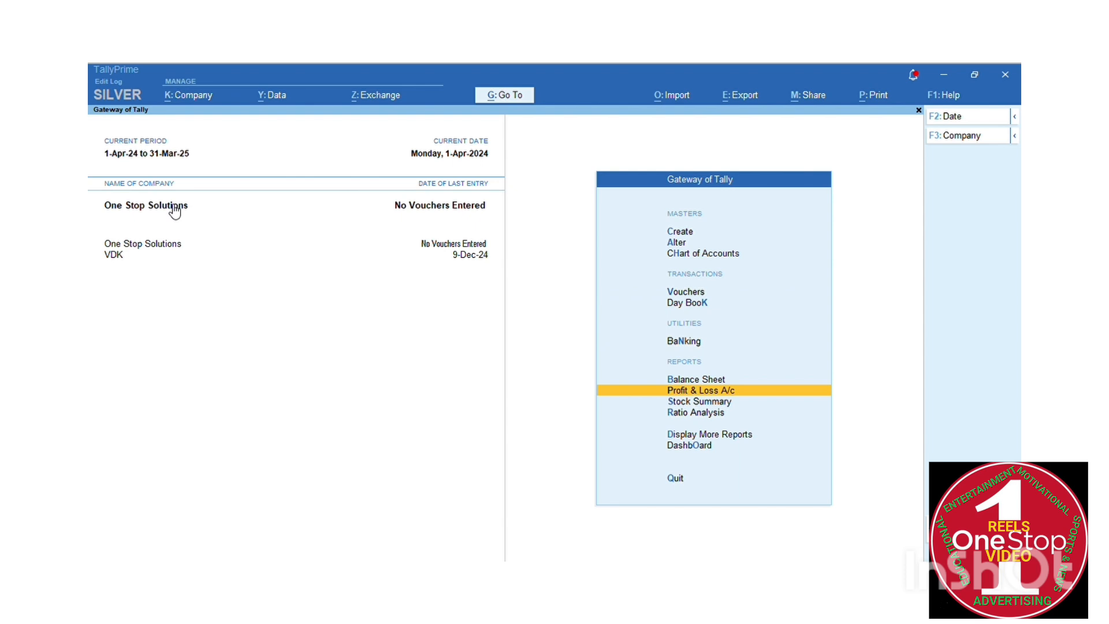
key("Down")
key("Down")
key("Down")
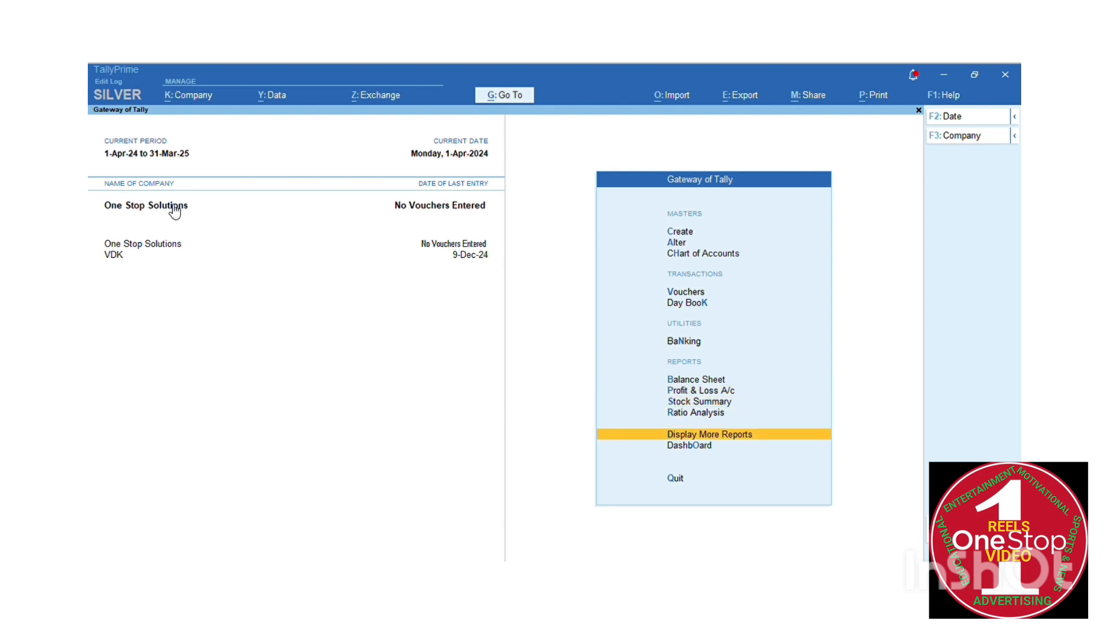
key("Down")
key("Down")
key("Down")
key("Down")
key("Down")
key("Down")
key("Down")
key("Down")
key("Down")
key("Down")
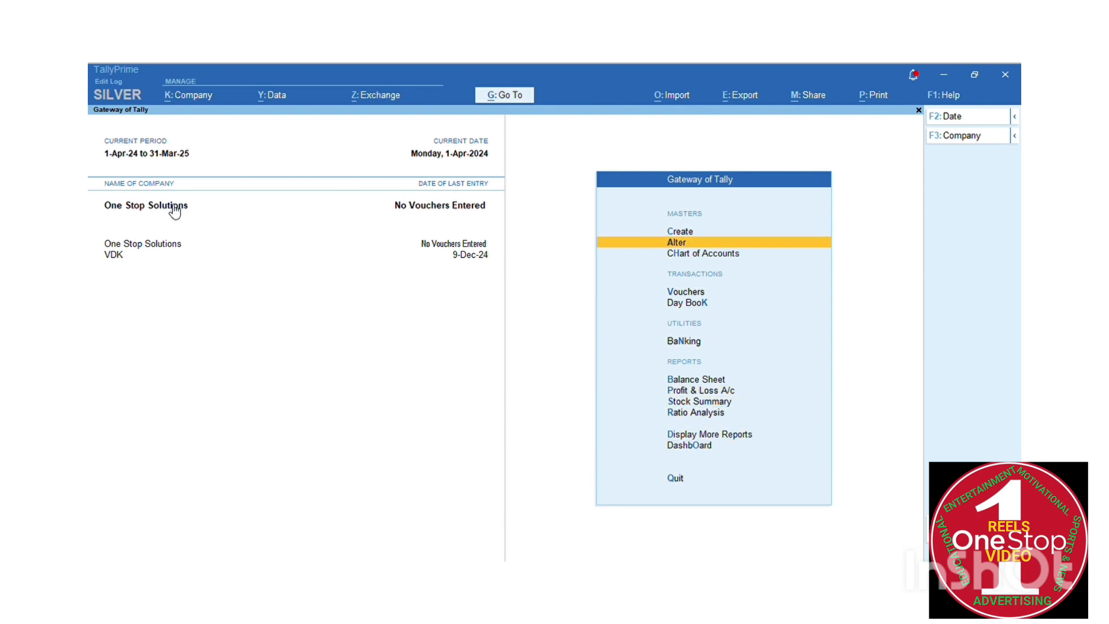